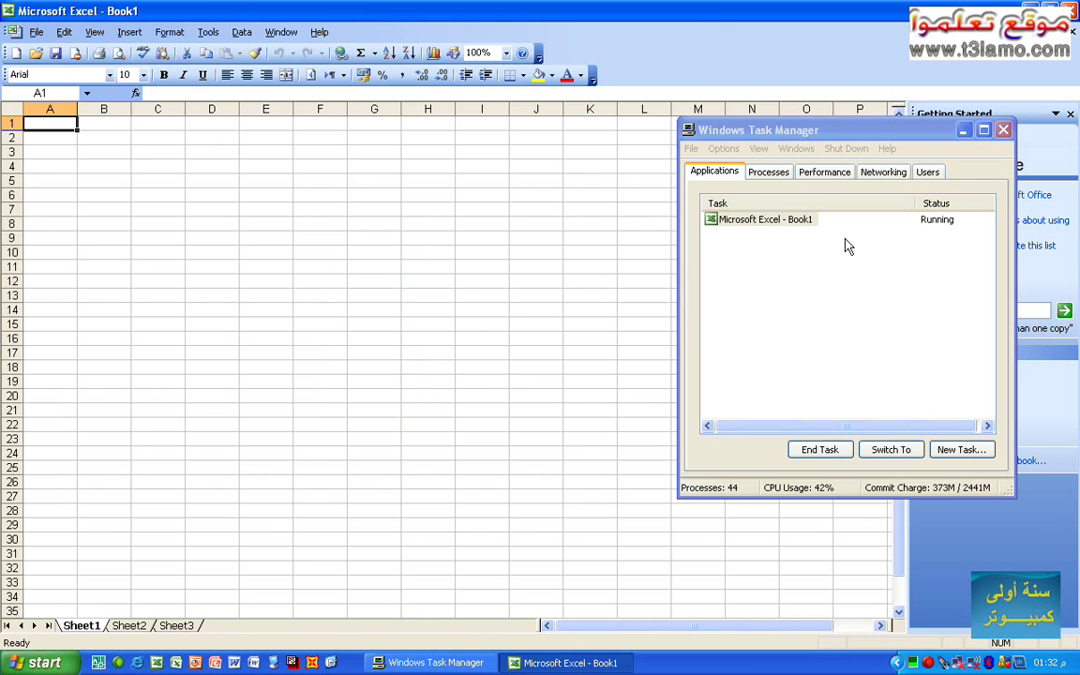
# Step: Create a second blank Excel workbook and alternate between the Book1 and Book2 windows, minimizing and restoring them
pyautogui.click(14, 53)
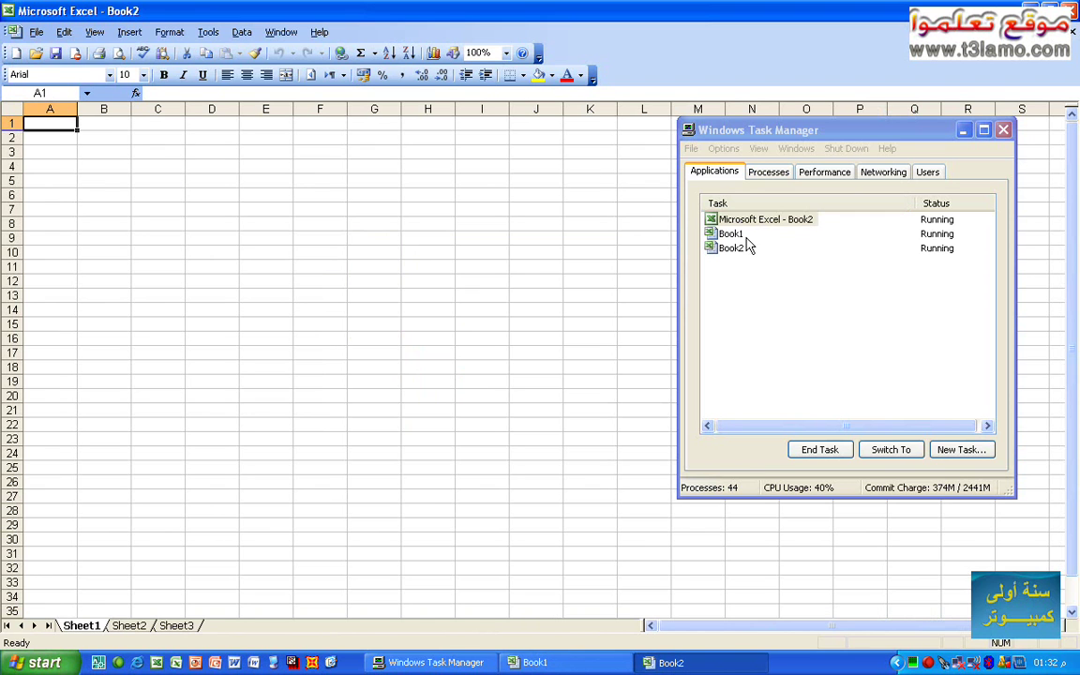
pyautogui.click(592, 661)
pyautogui.click(668, 664)
pyautogui.click(619, 664)
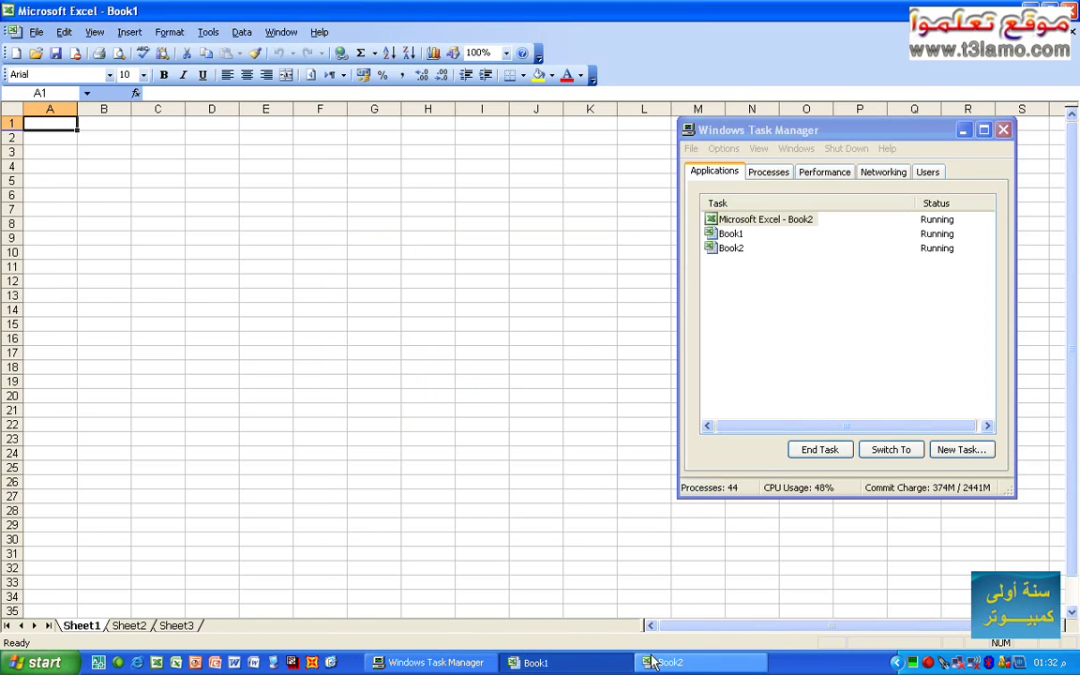
pyautogui.click(555, 663)
pyautogui.click(555, 664)
pyautogui.click(624, 662)
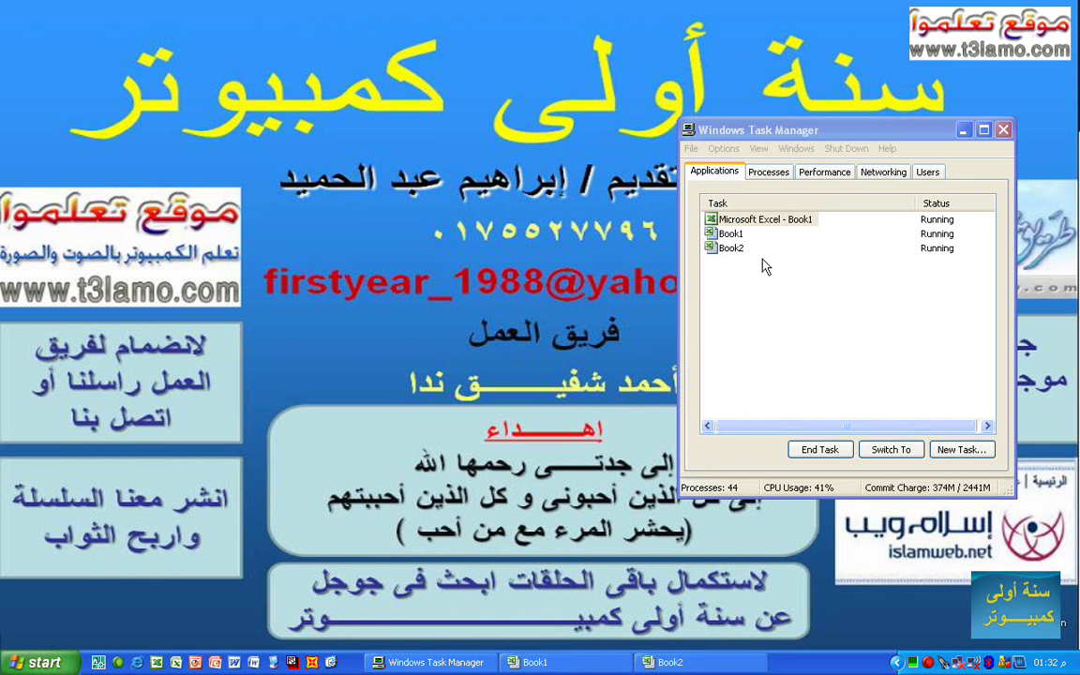
pyautogui.click(663, 663)
pyautogui.click(563, 663)
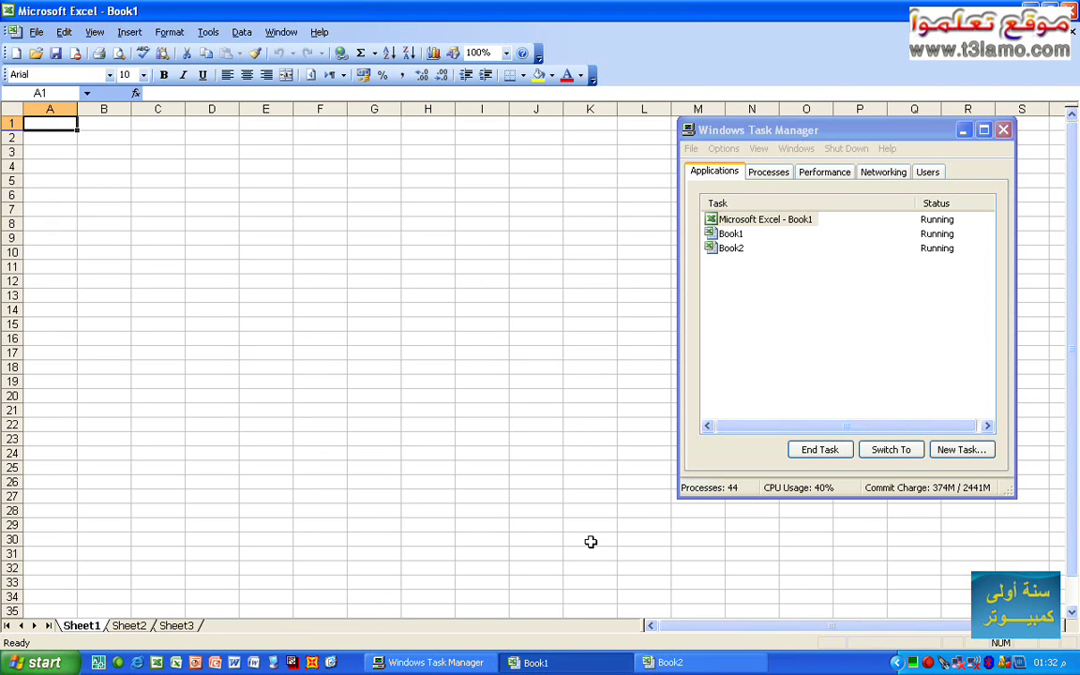
# Step: Open My Computer, look into the user's documents folder, and browse to the folder تعليم كمبيوتر on Local Disk (D:)
pyautogui.click(272, 662)
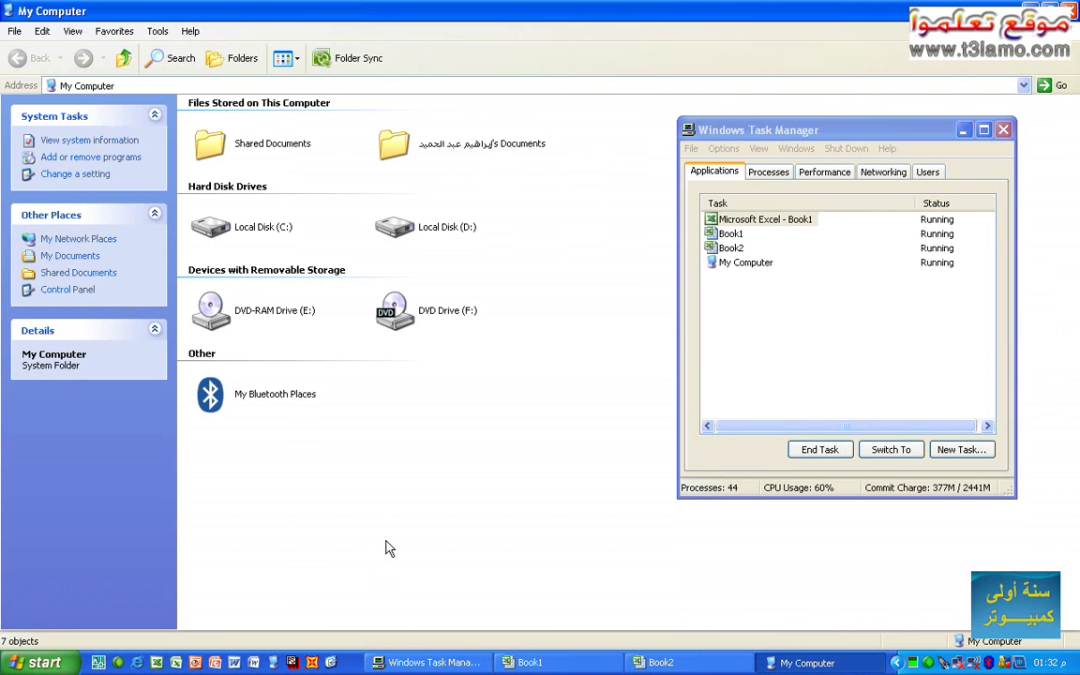
pyautogui.click(396, 148)
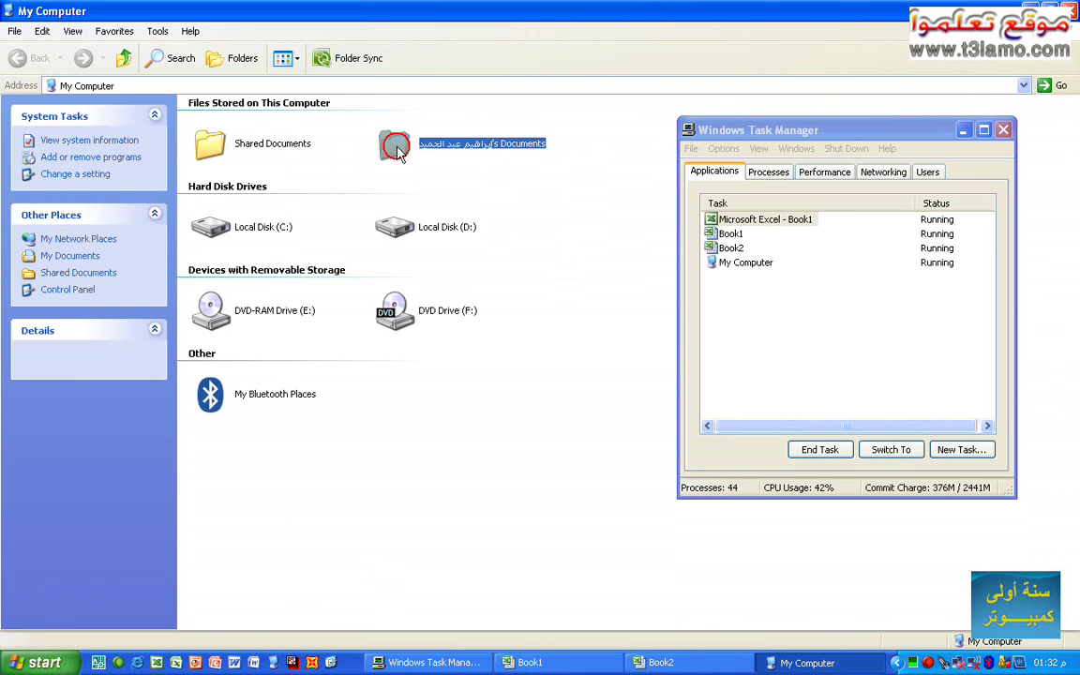
pyautogui.doubleClick(395, 149)
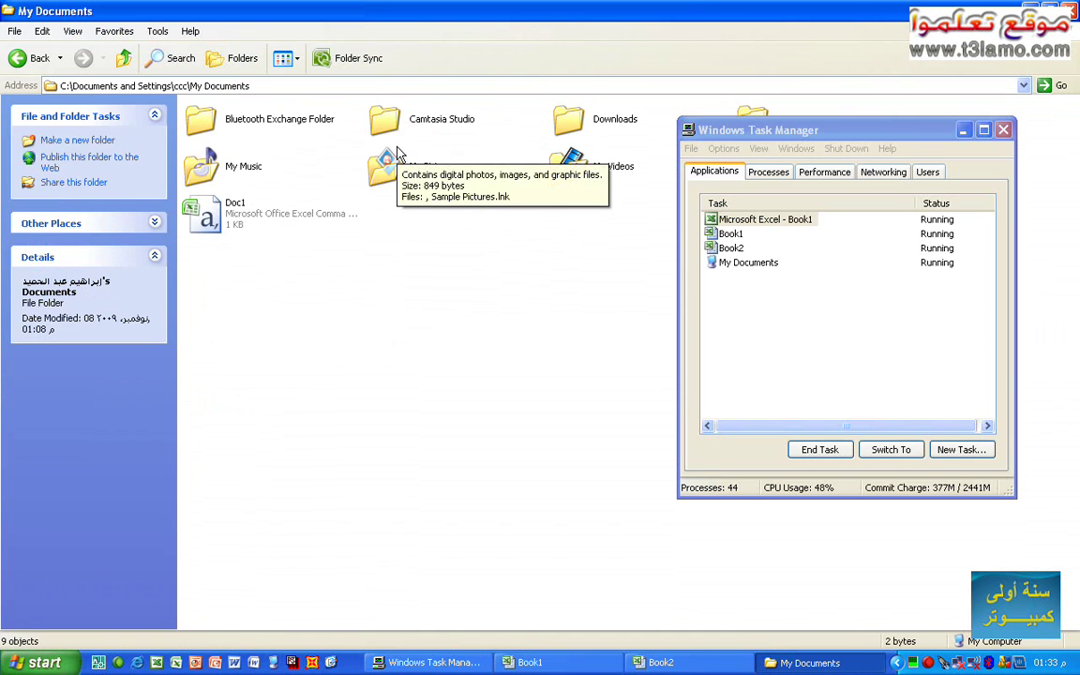
pyautogui.click(123, 58)
pyautogui.doubleClick(392, 223)
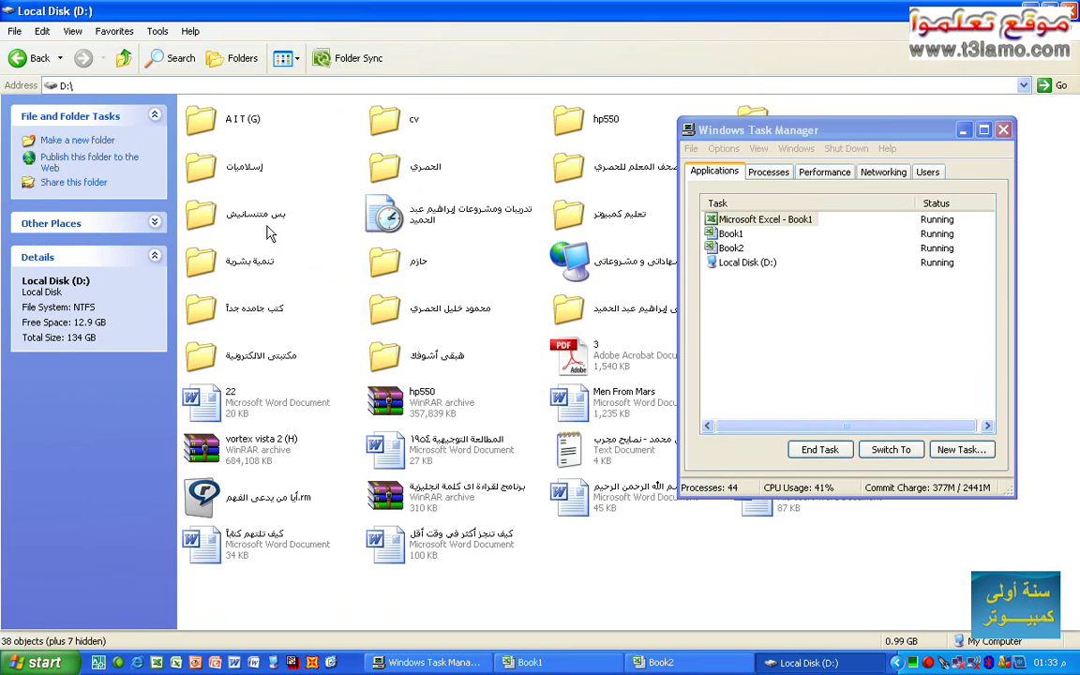
pyautogui.doubleClick(576, 220)
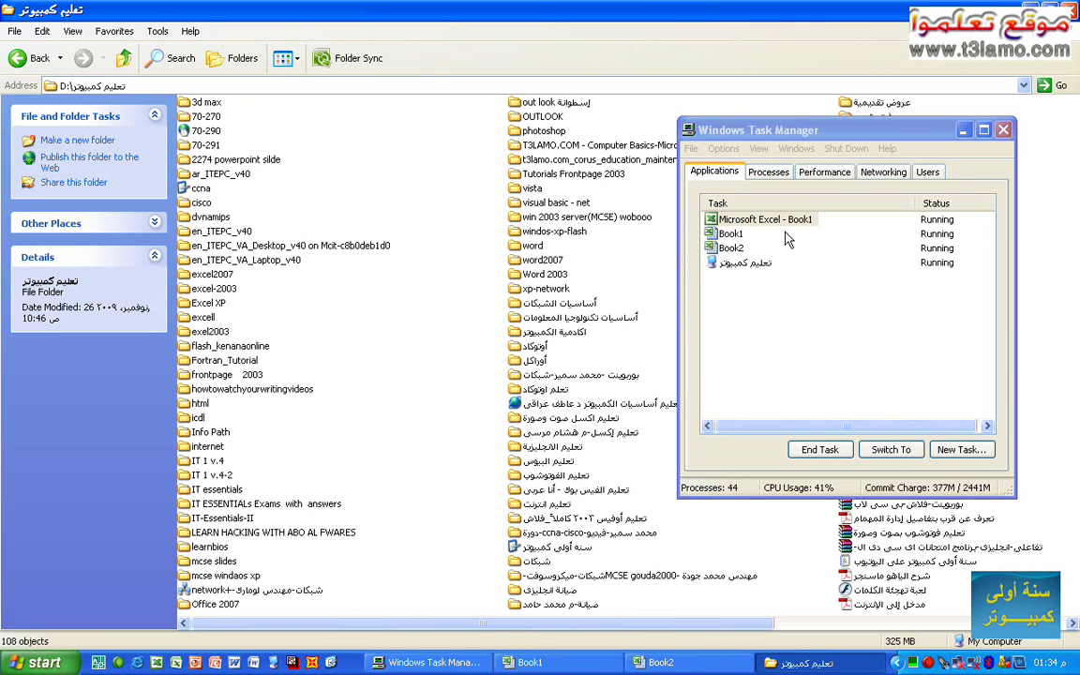
# Step: End the running tasks for the تعليم كمبيوتر folder, Book2 and Book1 from Windows Task Manager
pyautogui.click(742, 266)
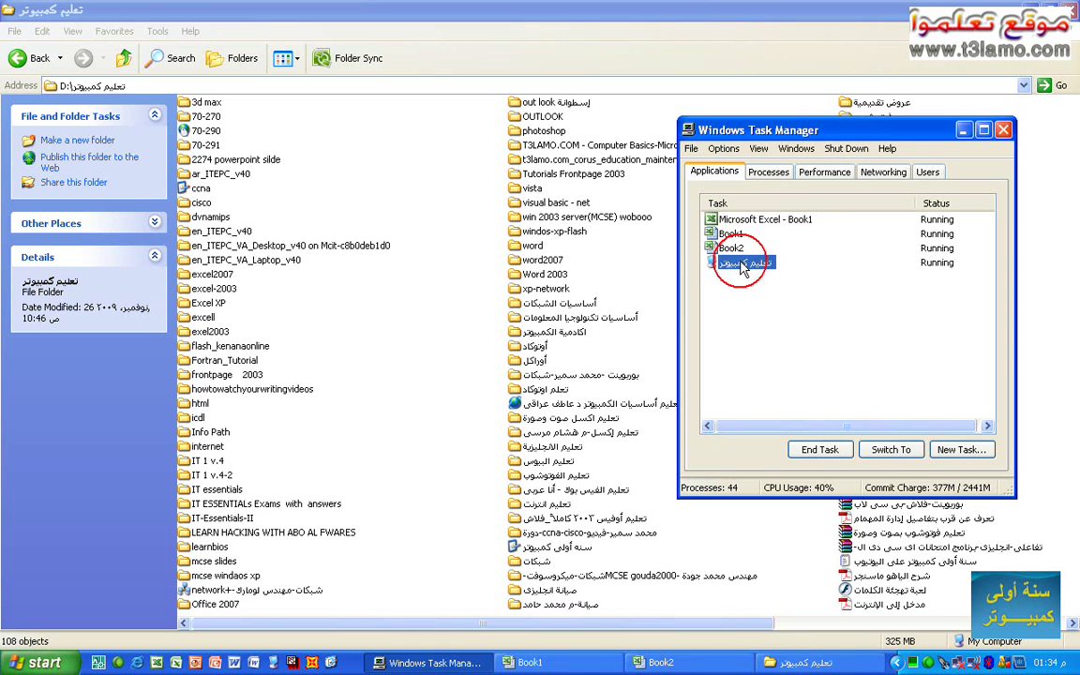
pyautogui.click(820, 451)
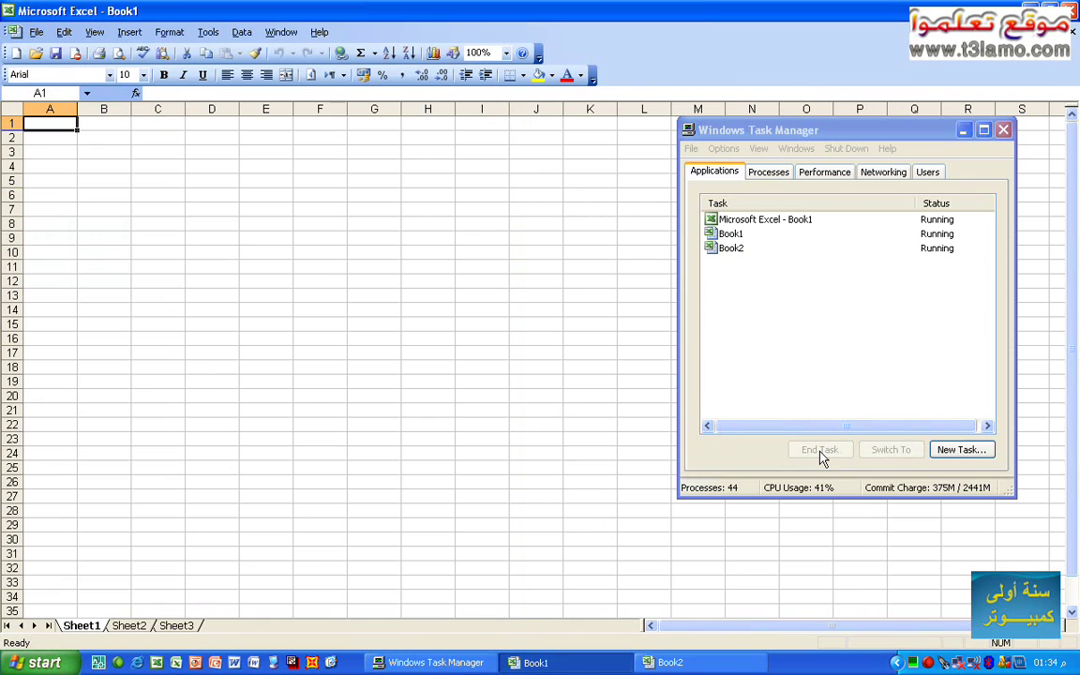
pyautogui.click(733, 250)
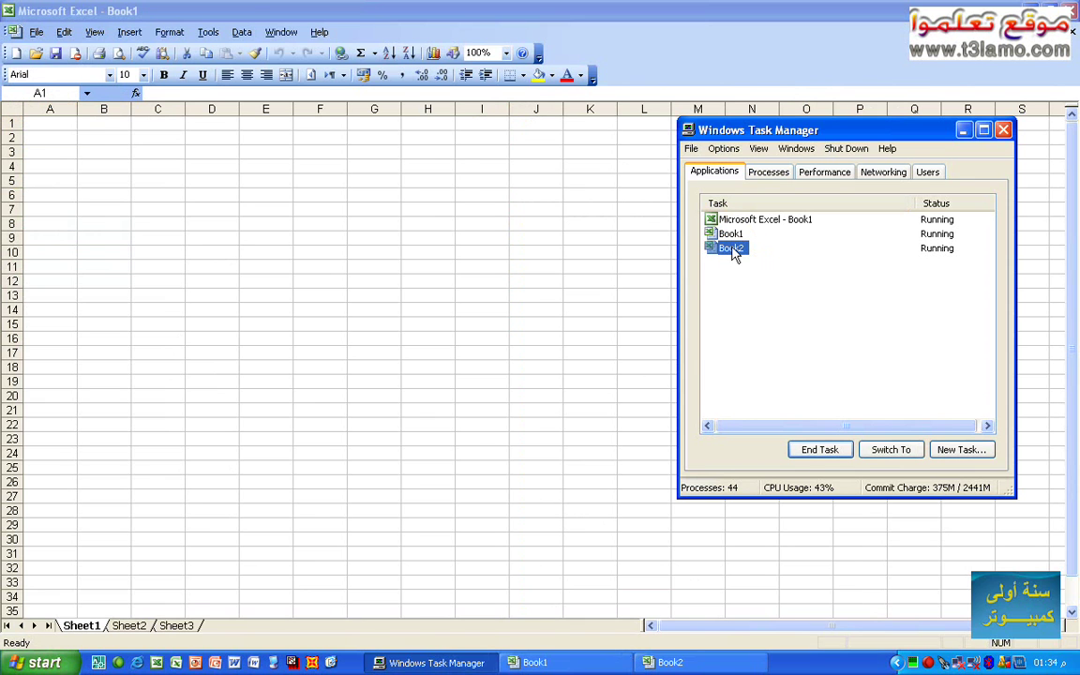
pyautogui.click(808, 447)
pyautogui.click(726, 234)
pyautogui.click(812, 449)
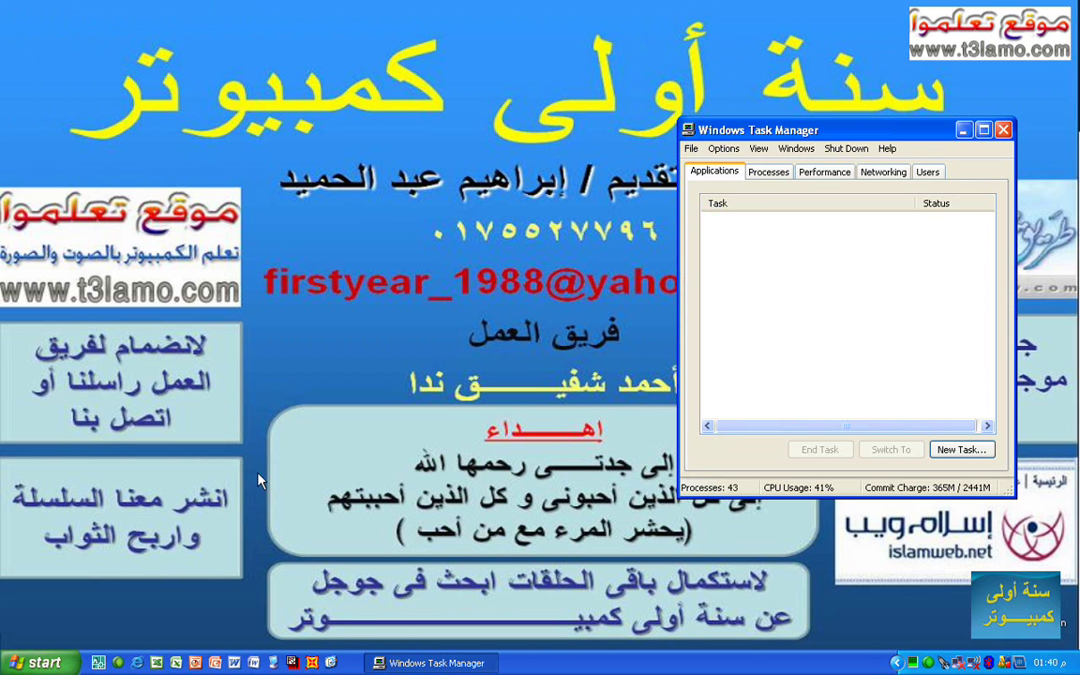
# Step: Open a My Computer window and select its entry in Task Manager's list of running applications
pyautogui.press('super+e')
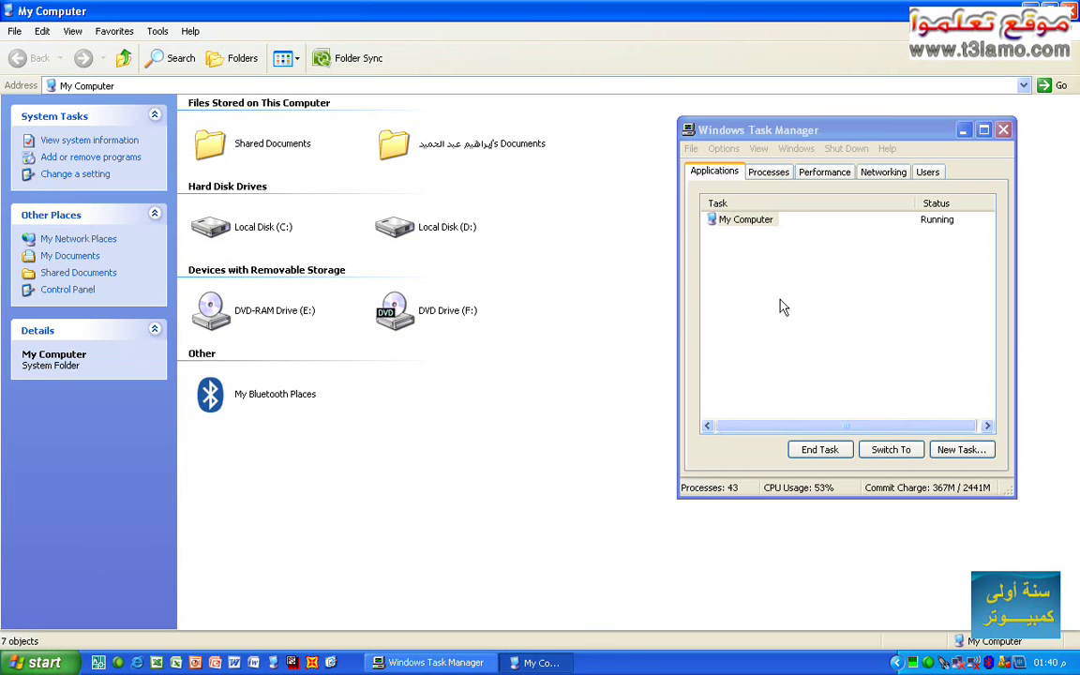
pyautogui.click(766, 223)
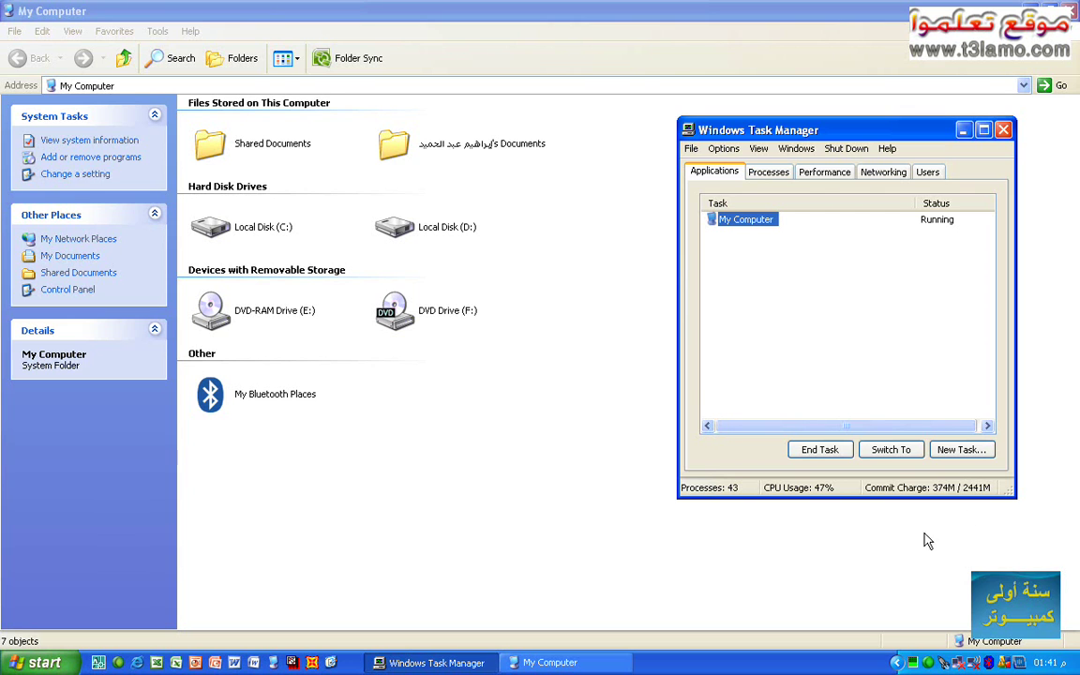
# Step: View Task Manager's Create New Task dialog and the equivalent Windows Run dialog, dismissing each without running anything
pyautogui.click(939, 447)
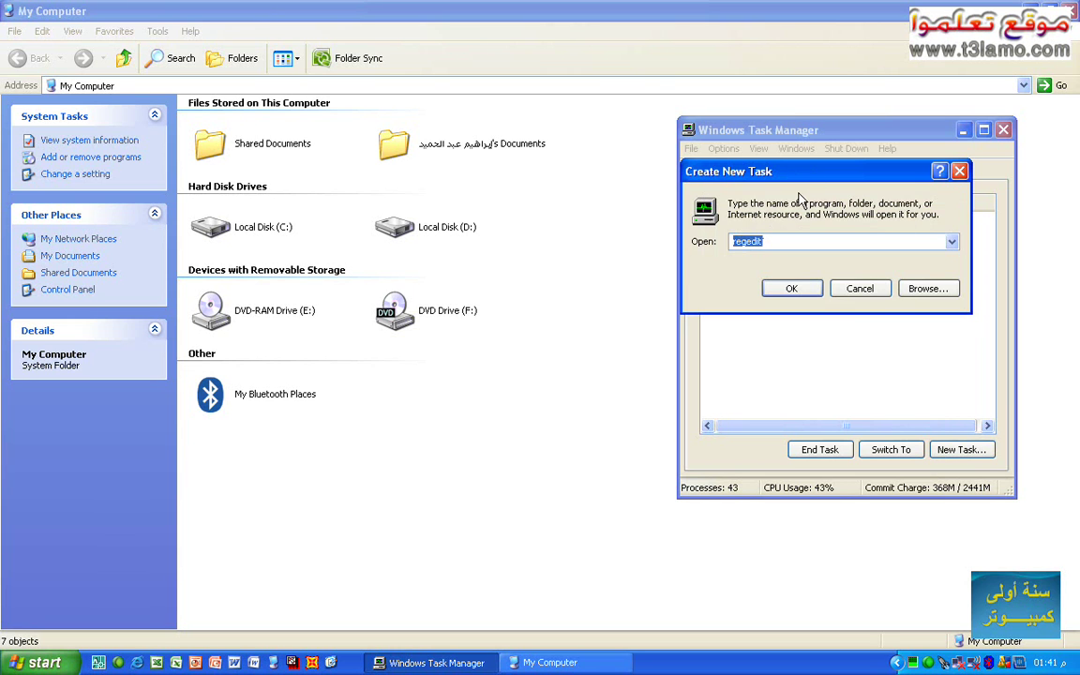
pyautogui.click(858, 286)
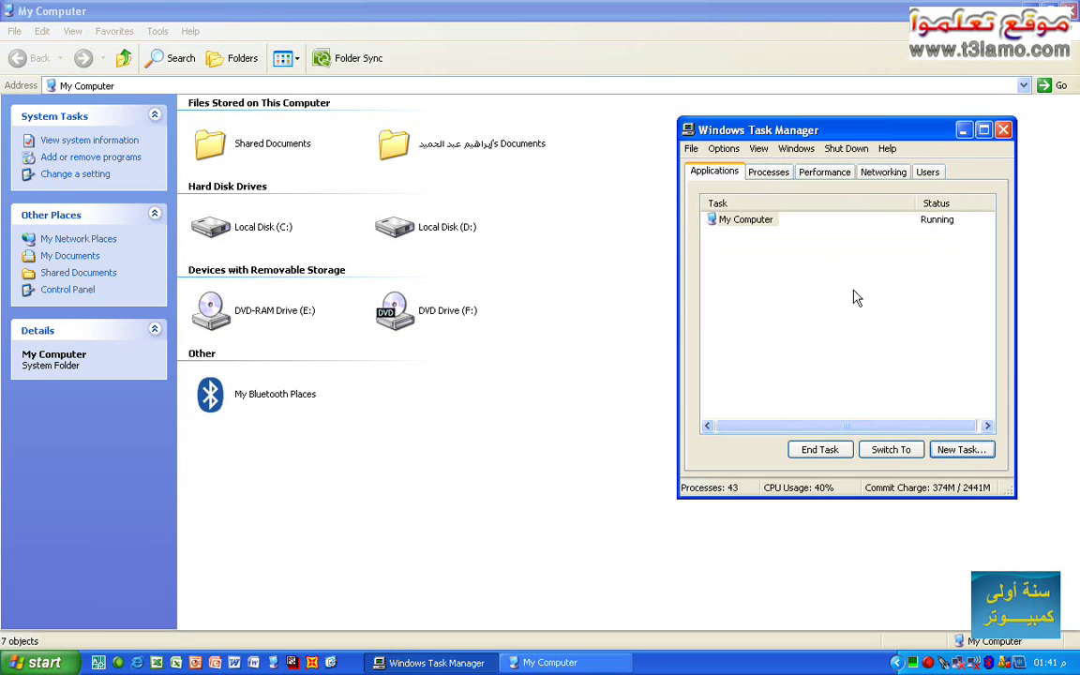
pyautogui.click(37, 661)
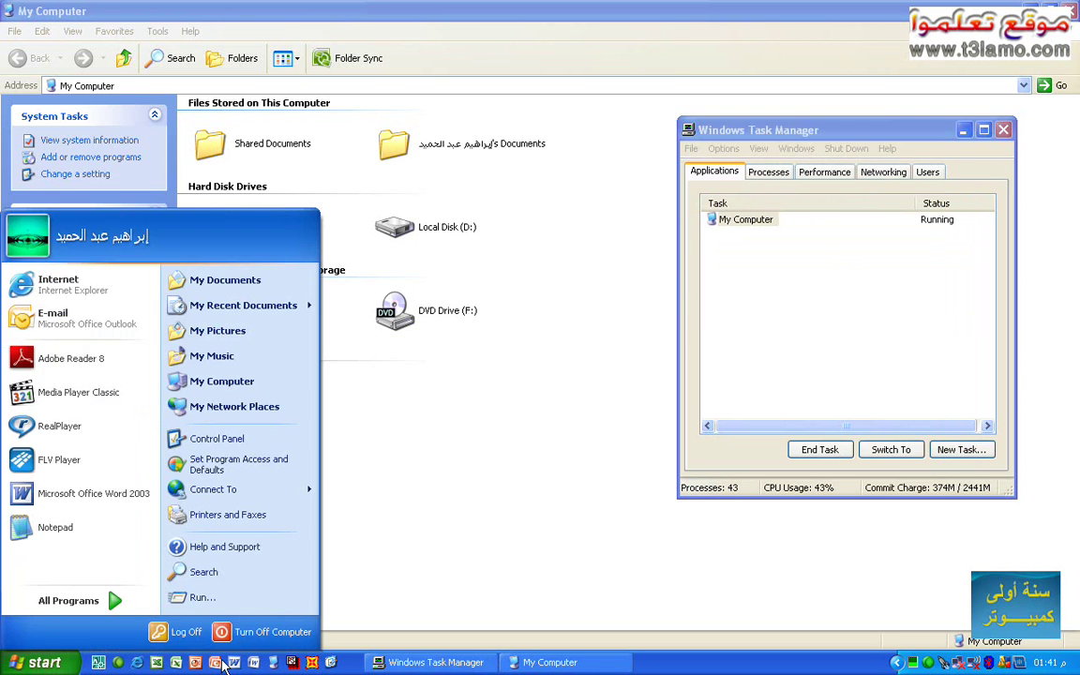
pyautogui.click(190, 596)
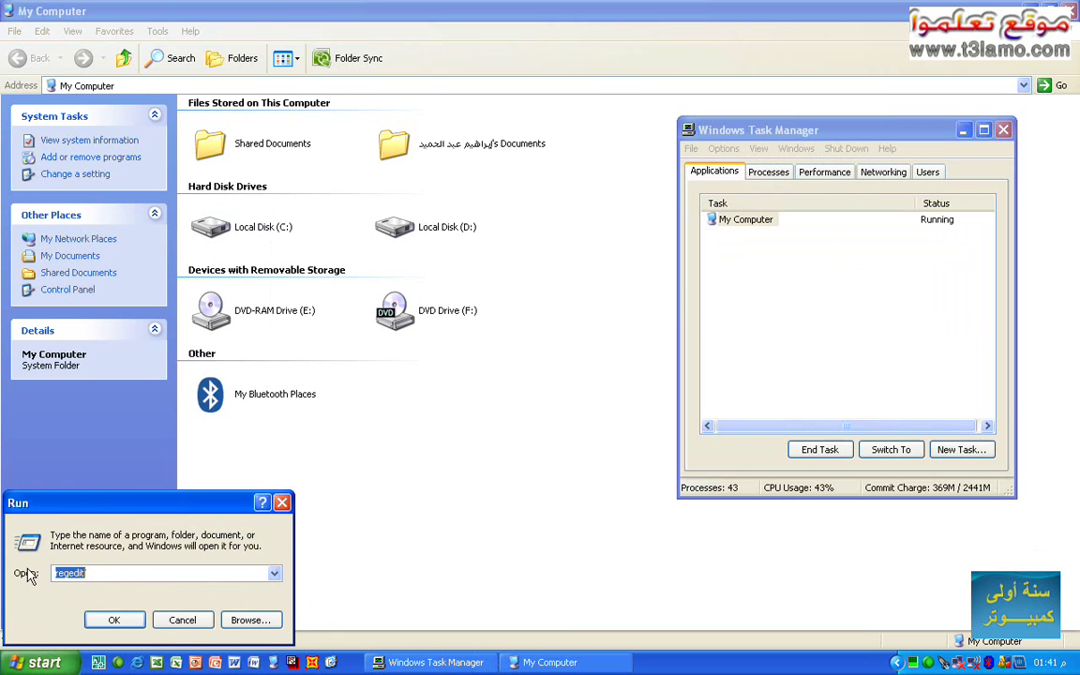
pyautogui.click(184, 620)
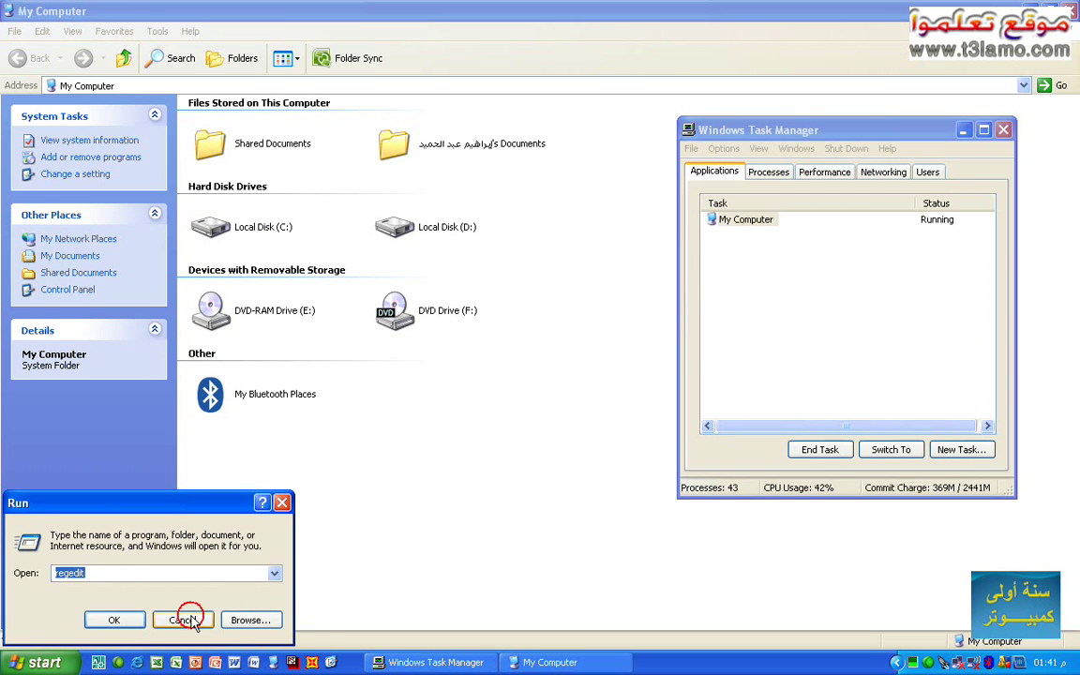
# Step: Examine the full list of running processes in Task Manager, including image names and the accounts they run under
pyautogui.click(767, 176)
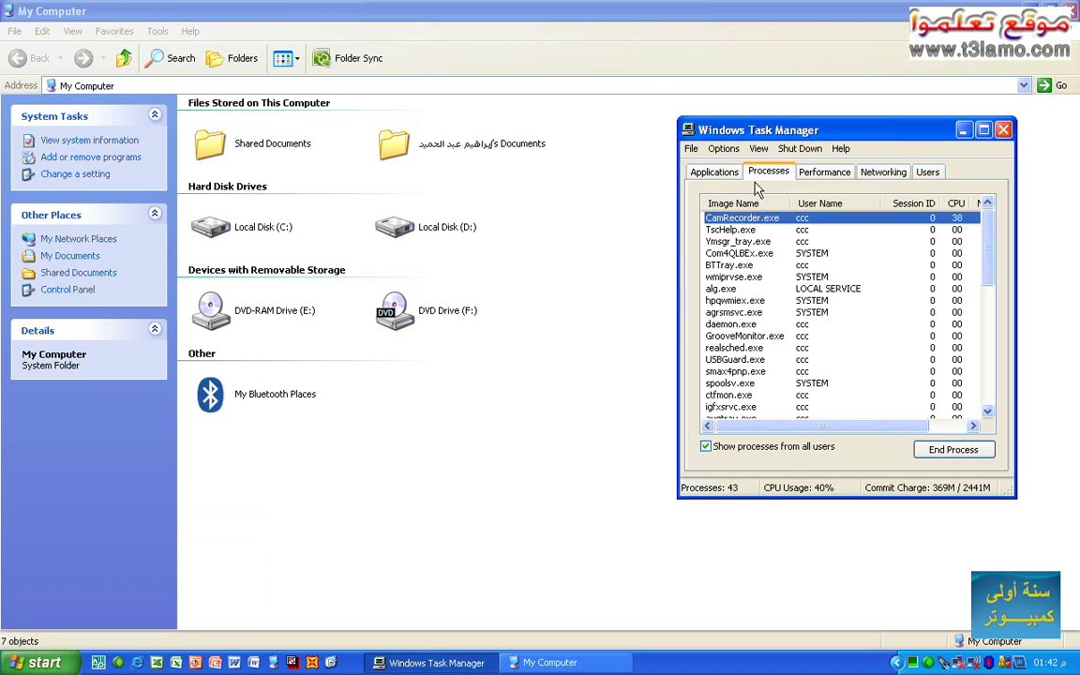
pyautogui.scroll(-9, 737, 267)
pyautogui.scroll(9, 738, 267)
pyautogui.scroll(-6, 822, 322)
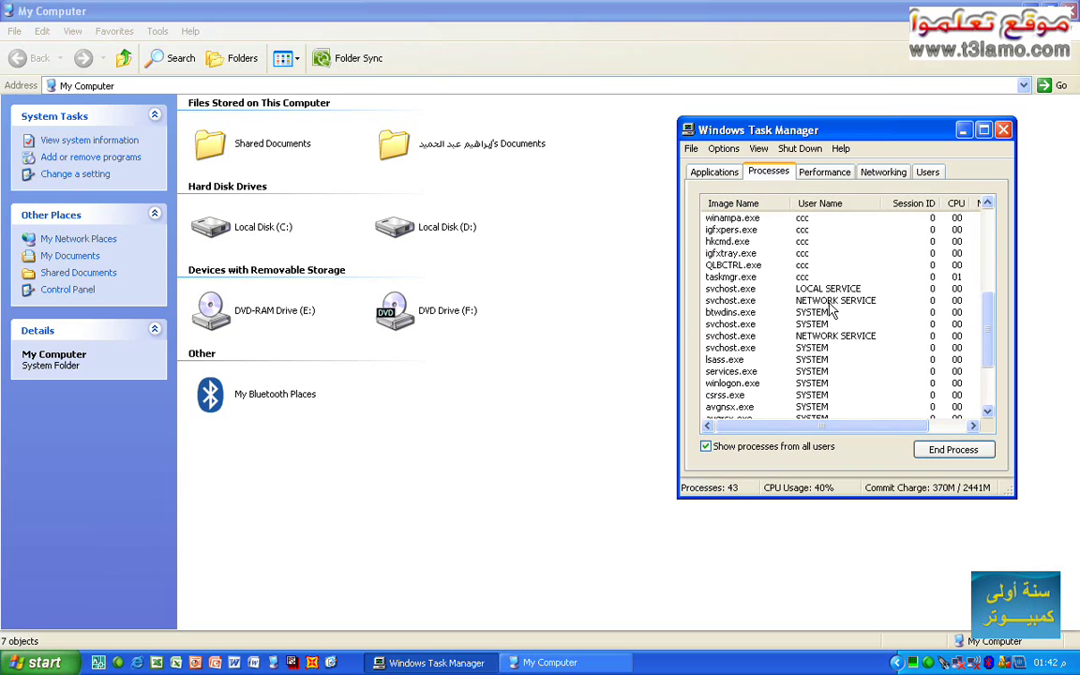
pyautogui.scroll(-3, 815, 328)
pyautogui.scroll(2, 822, 352)
pyautogui.scroll(10, 822, 351)
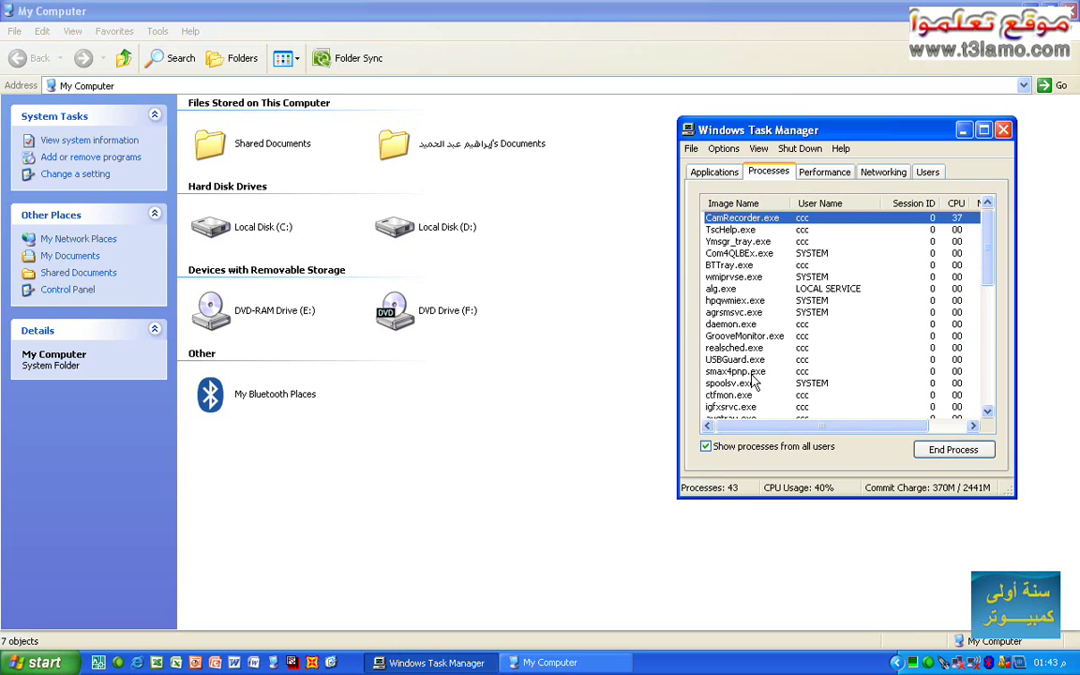
pyautogui.scroll(-9, 755, 382)
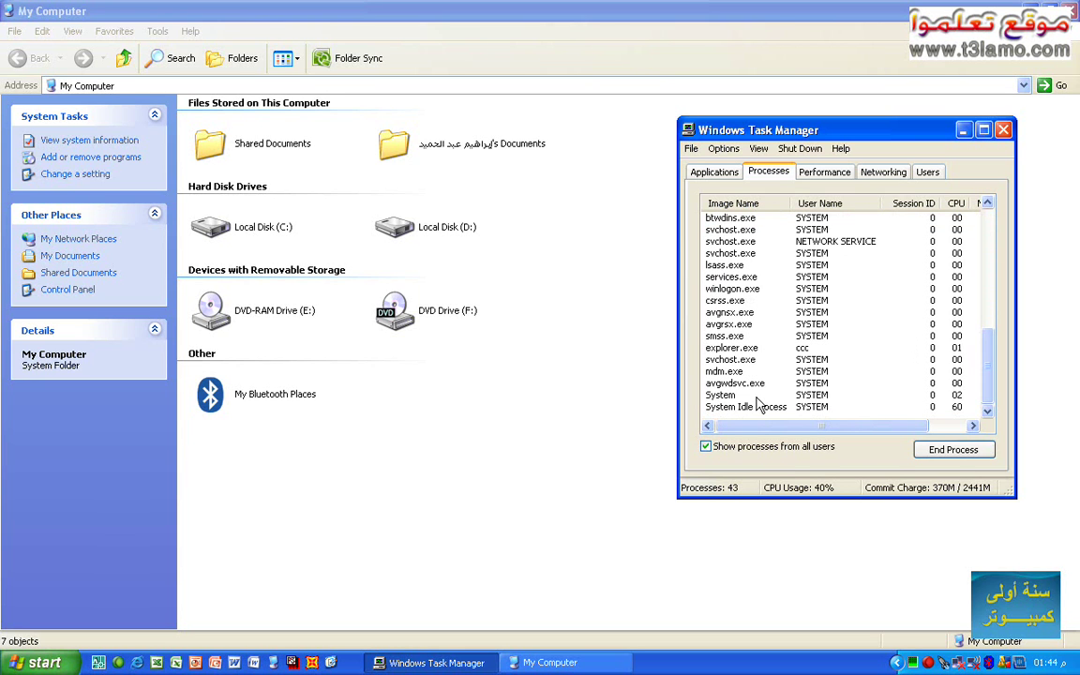
pyautogui.scroll(9, 753, 401)
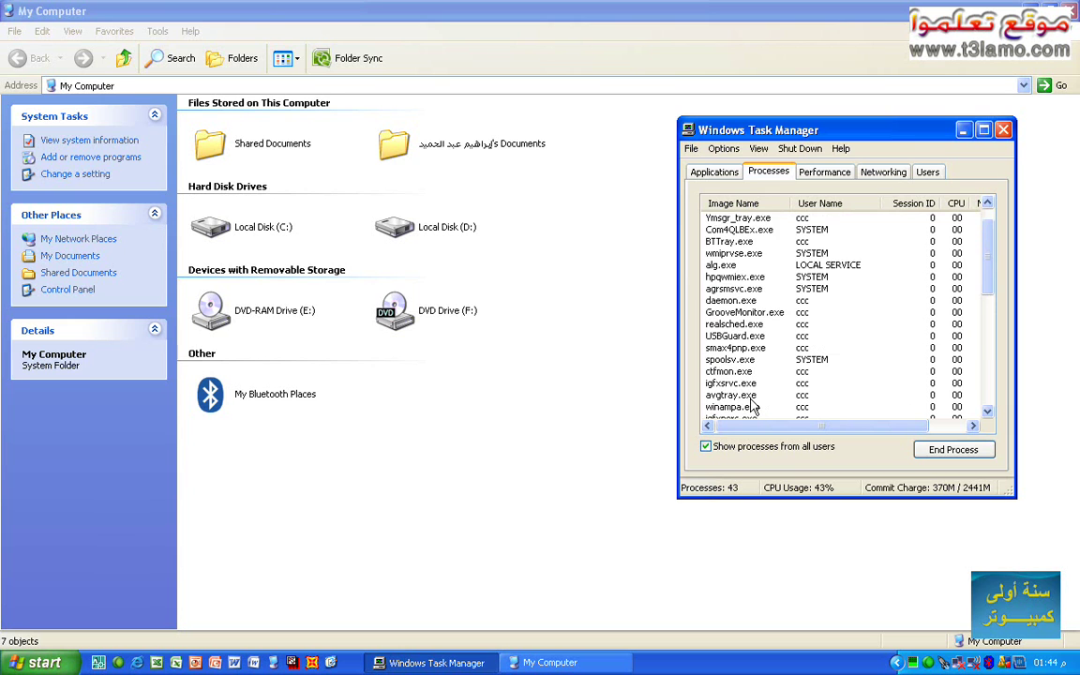
# Step: Highlight individual processes from CamRecorder.exe to Com4QLBEx.exe, and check the hidden notification icons for the program behind Ymsgr_tray.exe
pyautogui.click(750, 217)
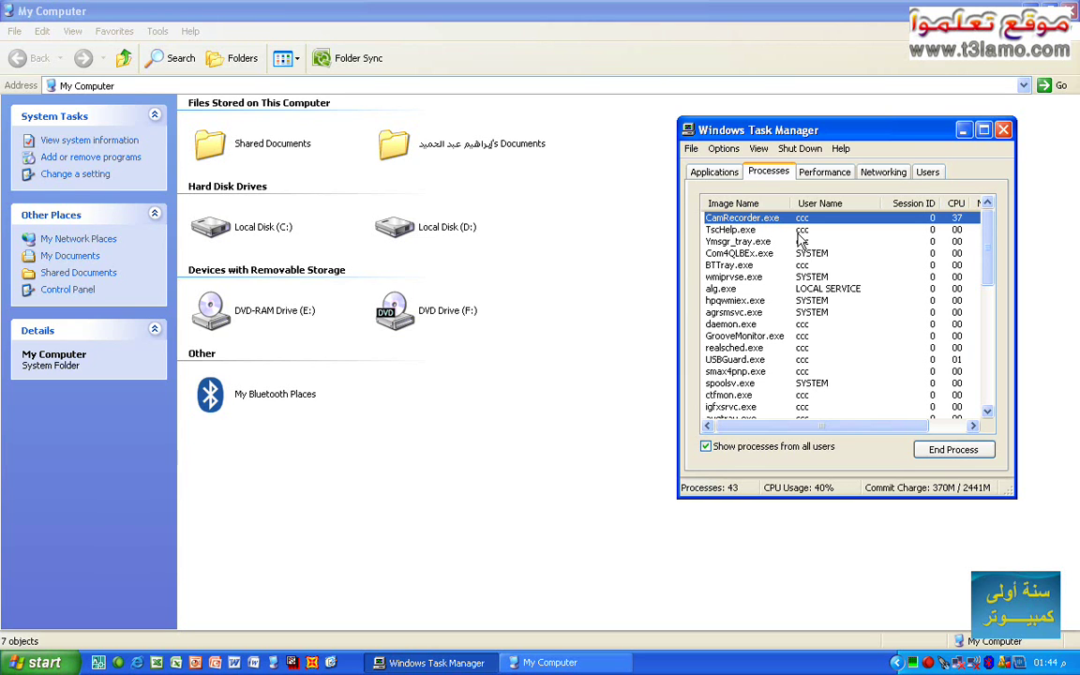
pyautogui.click(730, 230)
pyautogui.click(736, 221)
pyautogui.click(740, 253)
pyautogui.click(747, 243)
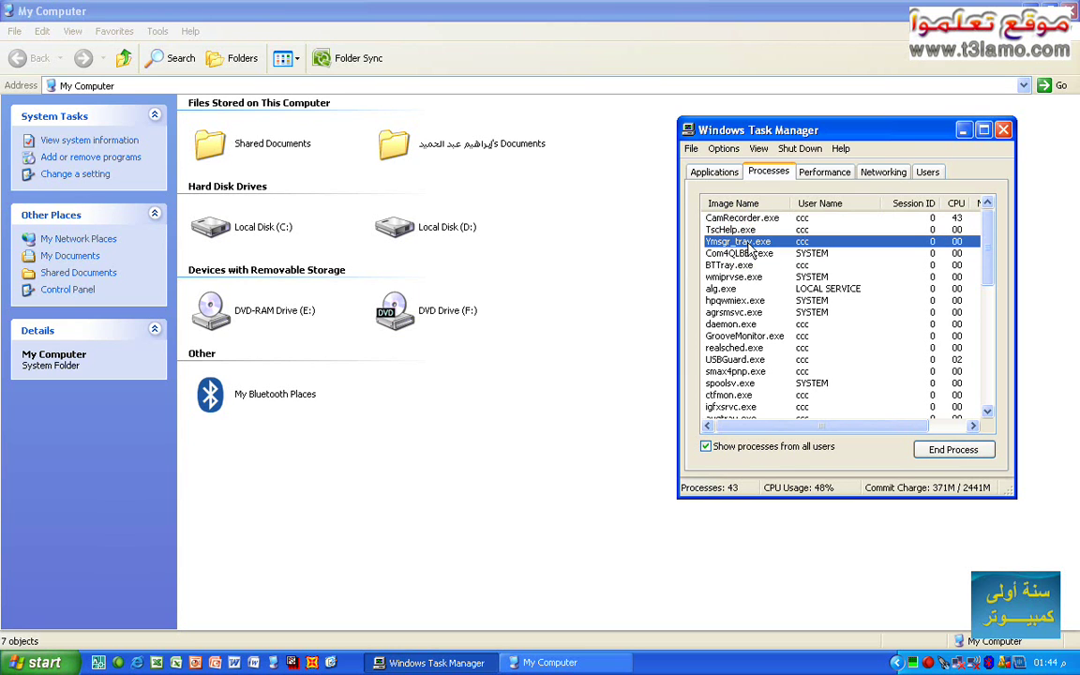
pyautogui.click(921, 663)
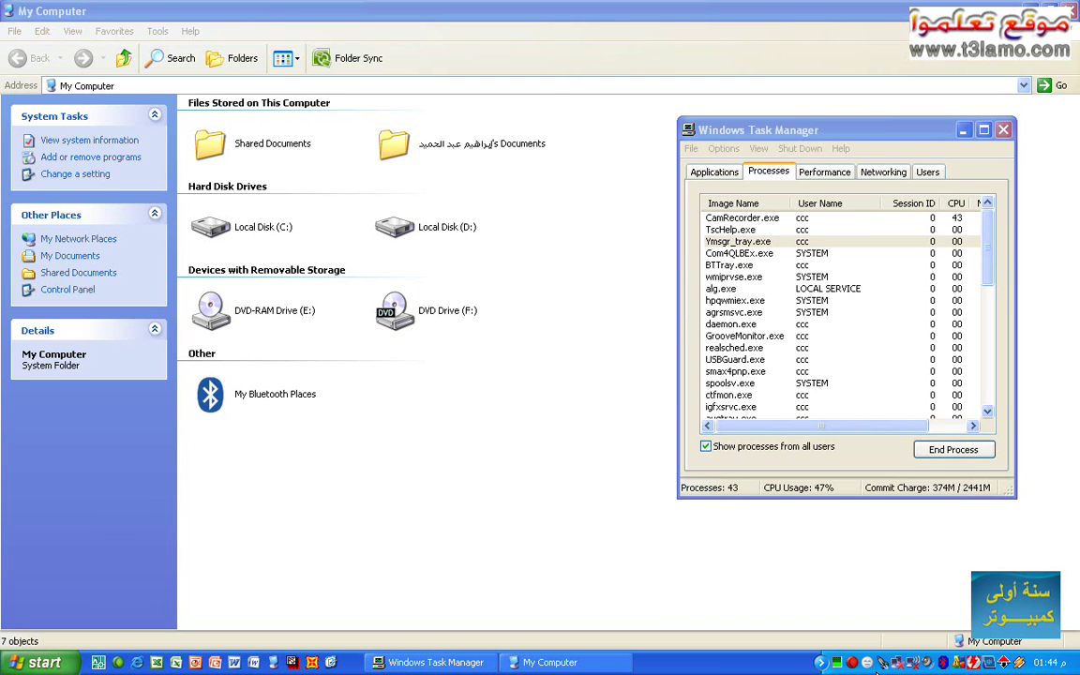
pyautogui.click(896, 664)
pyautogui.click(745, 244)
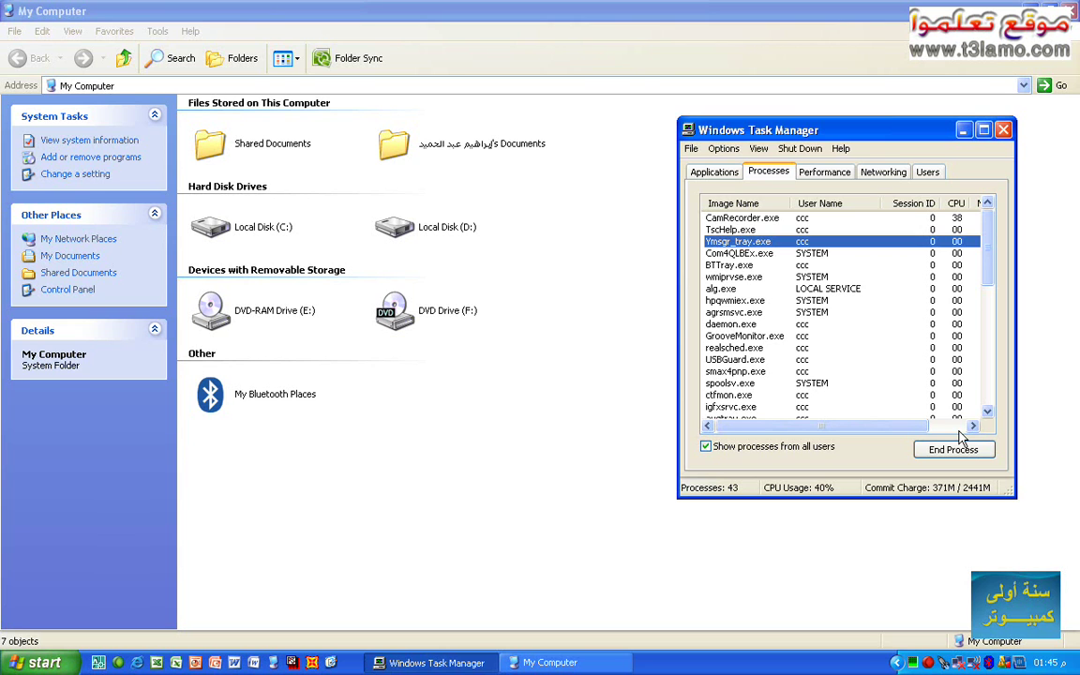
# Step: Compare Task Manager's running applications with its processes, and close the My Computer window
pyautogui.click(720, 171)
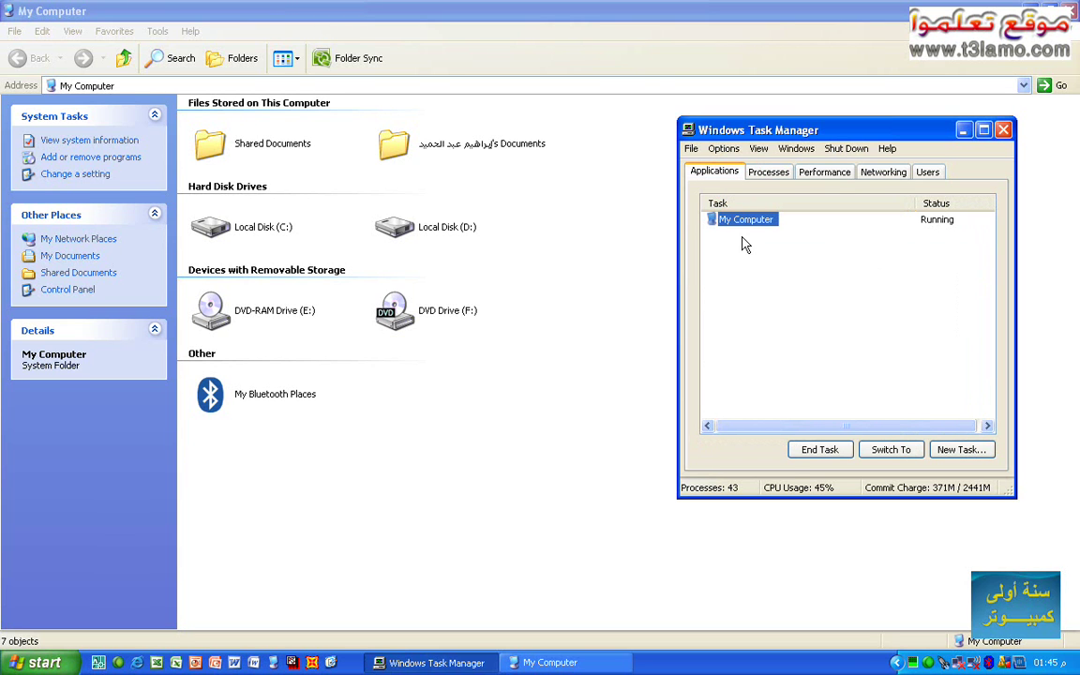
pyautogui.click(765, 174)
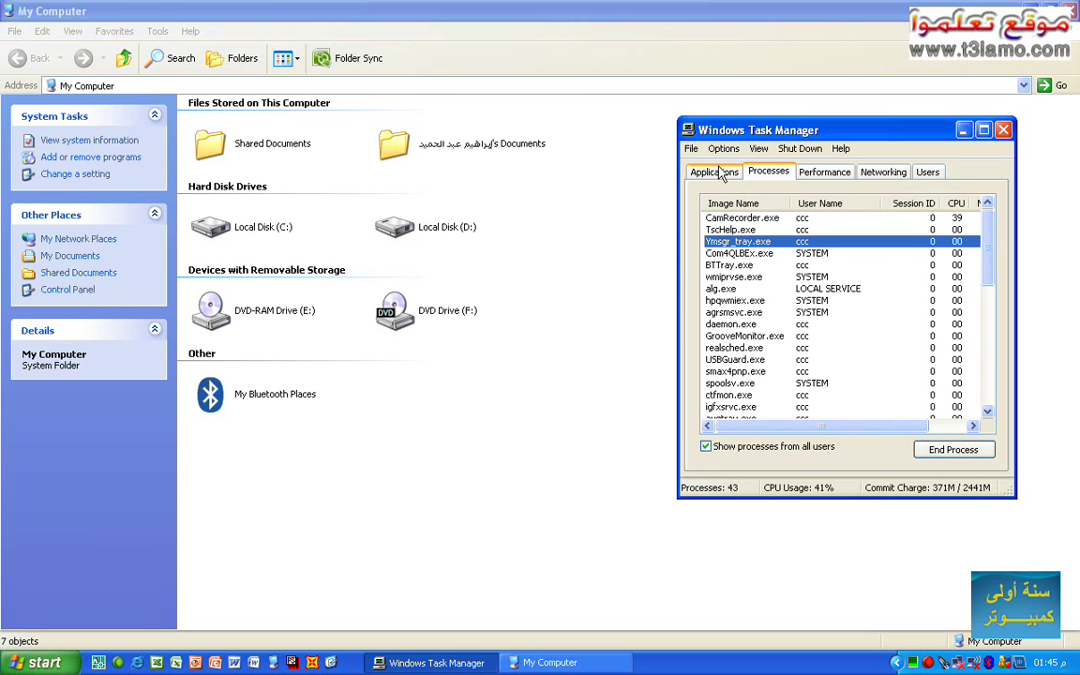
pyautogui.click(720, 175)
pyautogui.click(766, 176)
pyautogui.click(728, 176)
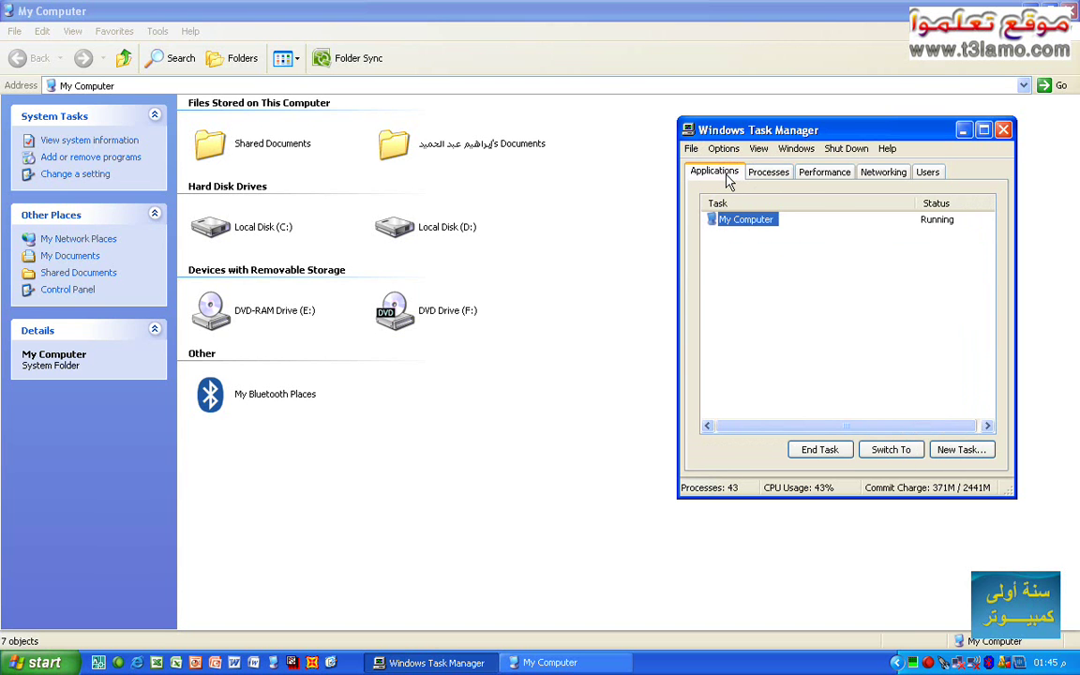
pyautogui.click(1069, 10)
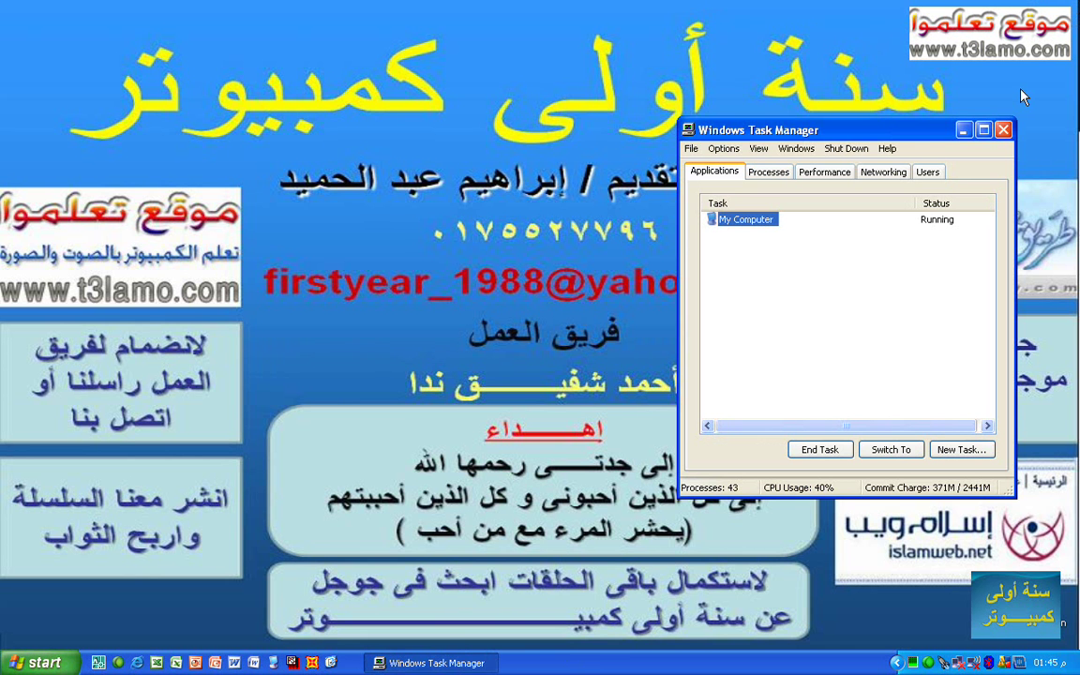
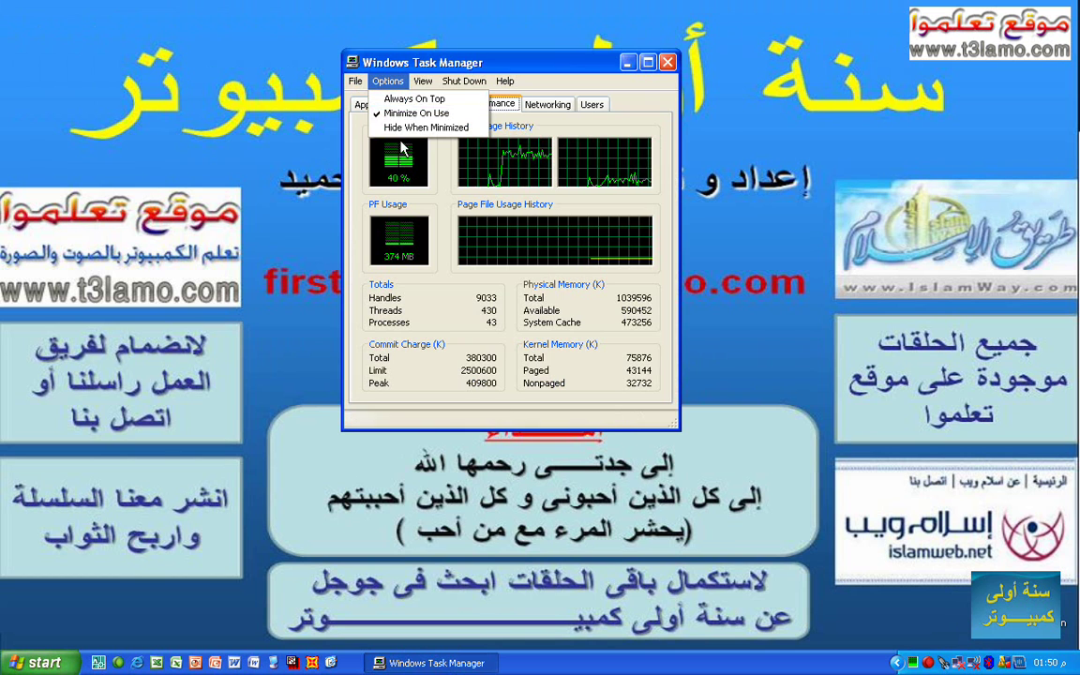
# Step: Turn on Task Manager's Hide When Minimized option
pyautogui.click(390, 128)
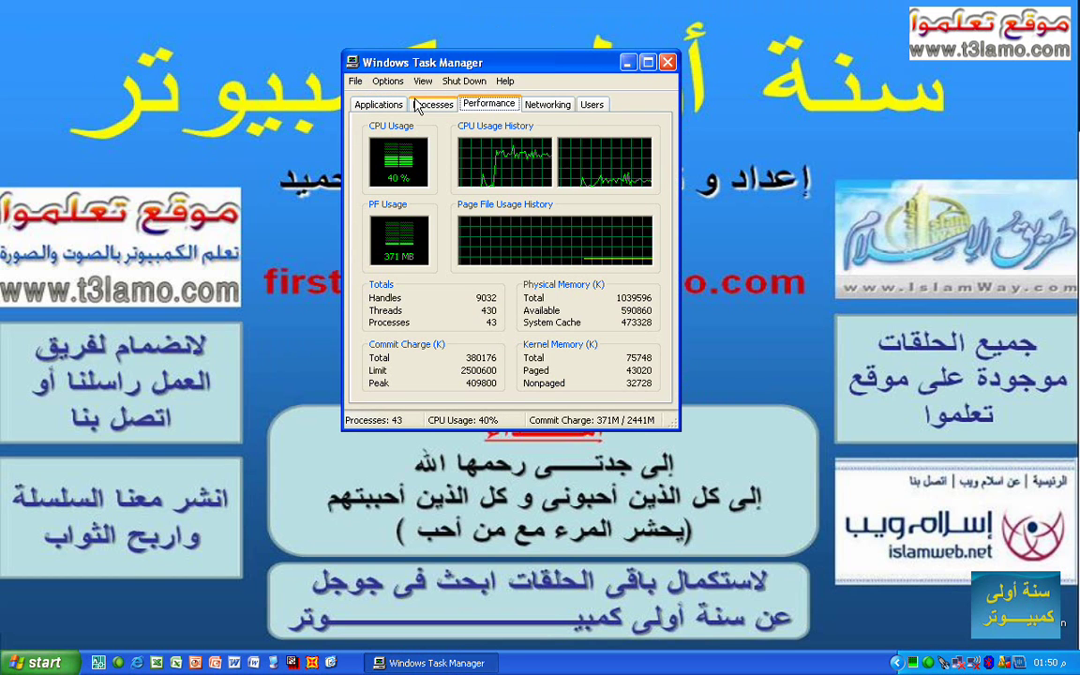
# Step: Minimize Task Manager to the notification area and restore it twice, reviewing its window options in between
pyautogui.click(627, 62)
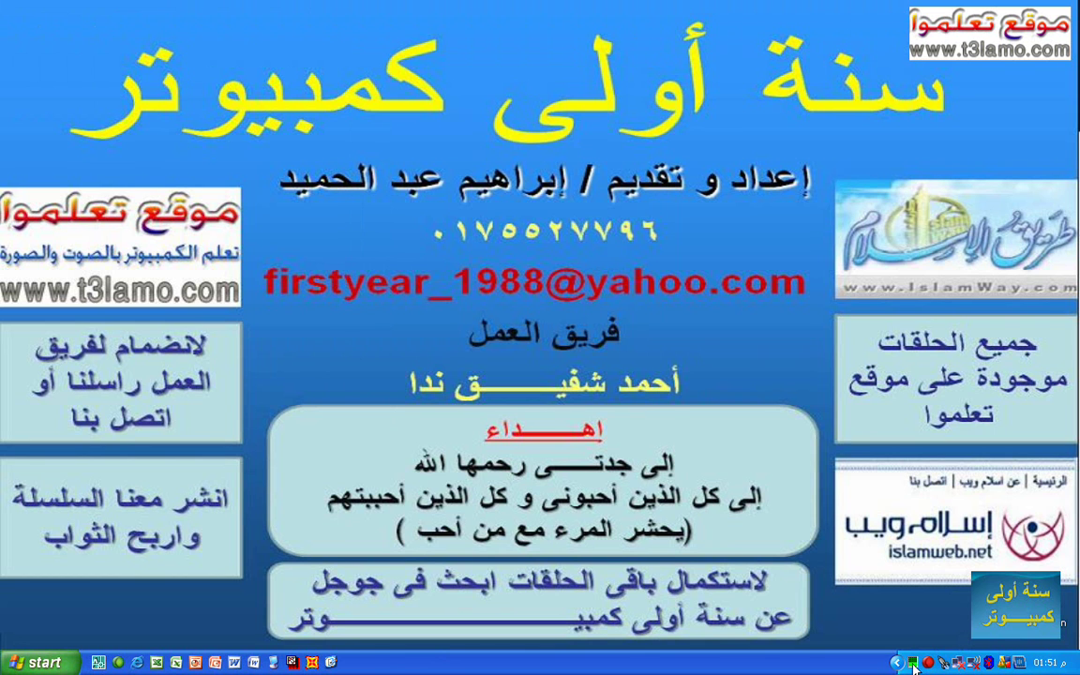
pyautogui.doubleClick(913, 663)
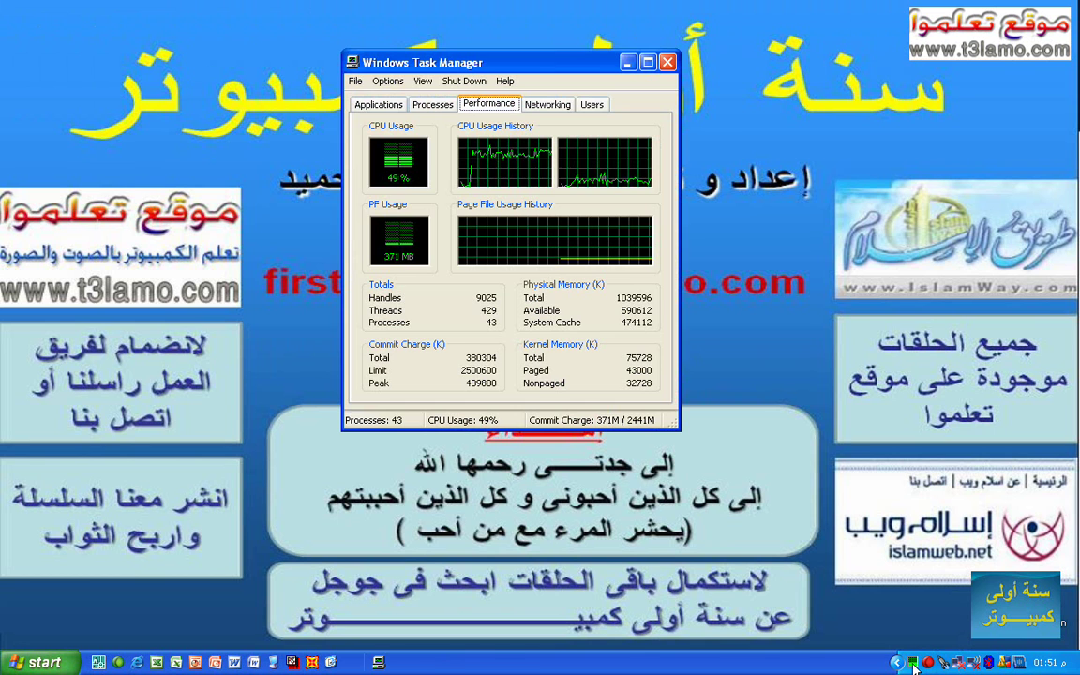
pyautogui.click(387, 82)
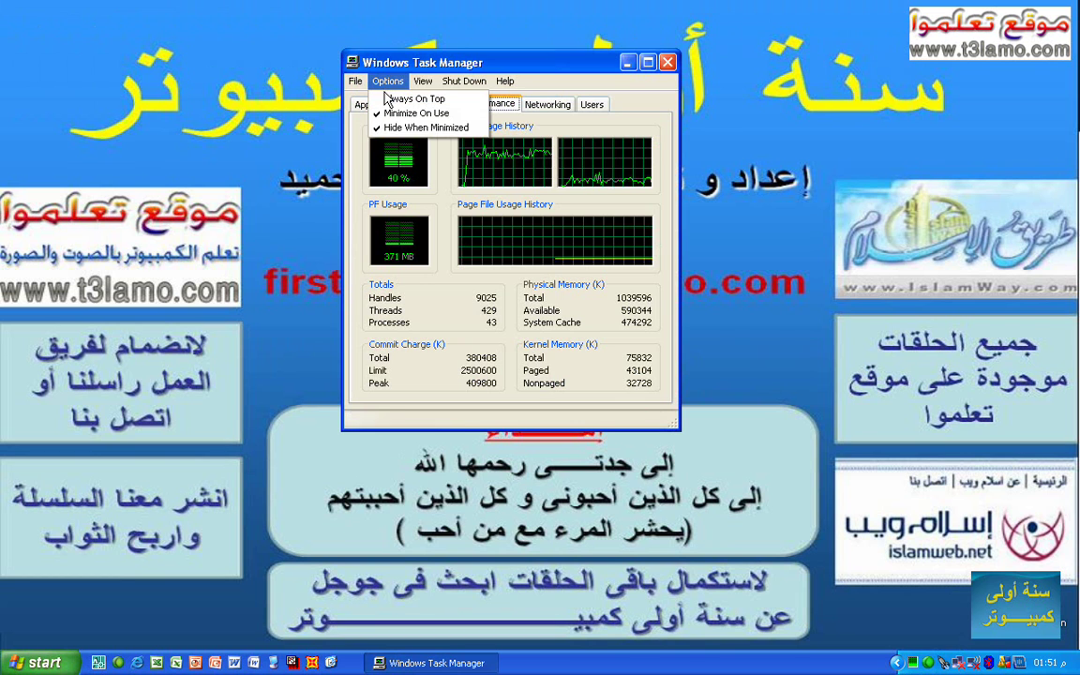
pyautogui.click(626, 62)
pyautogui.click(626, 62)
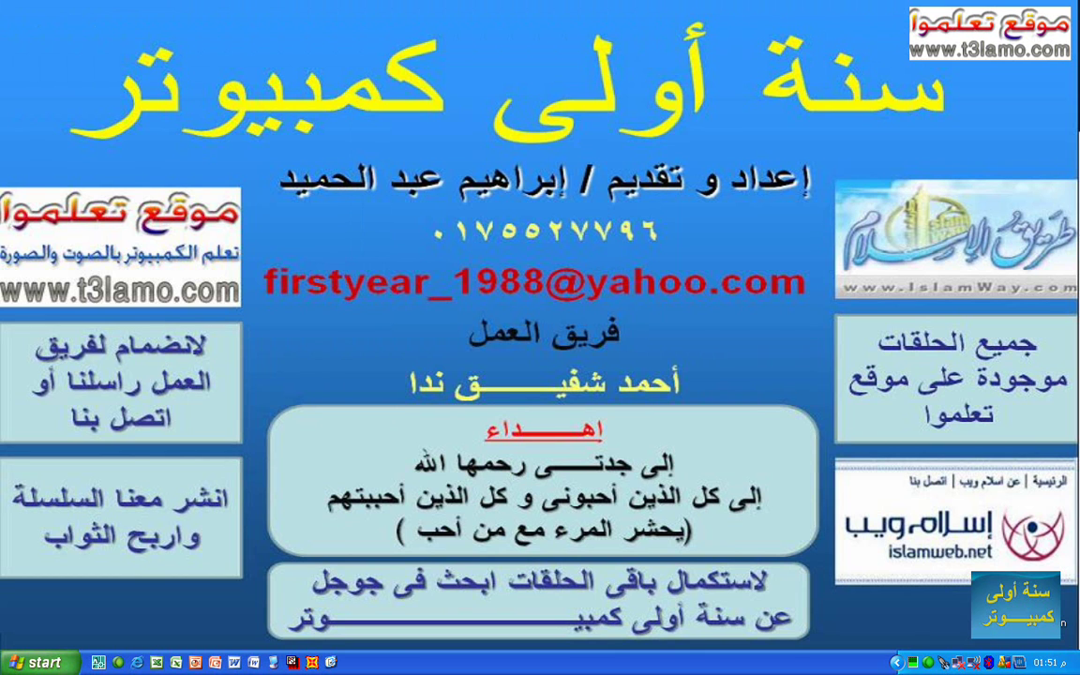
pyautogui.doubleClick(914, 662)
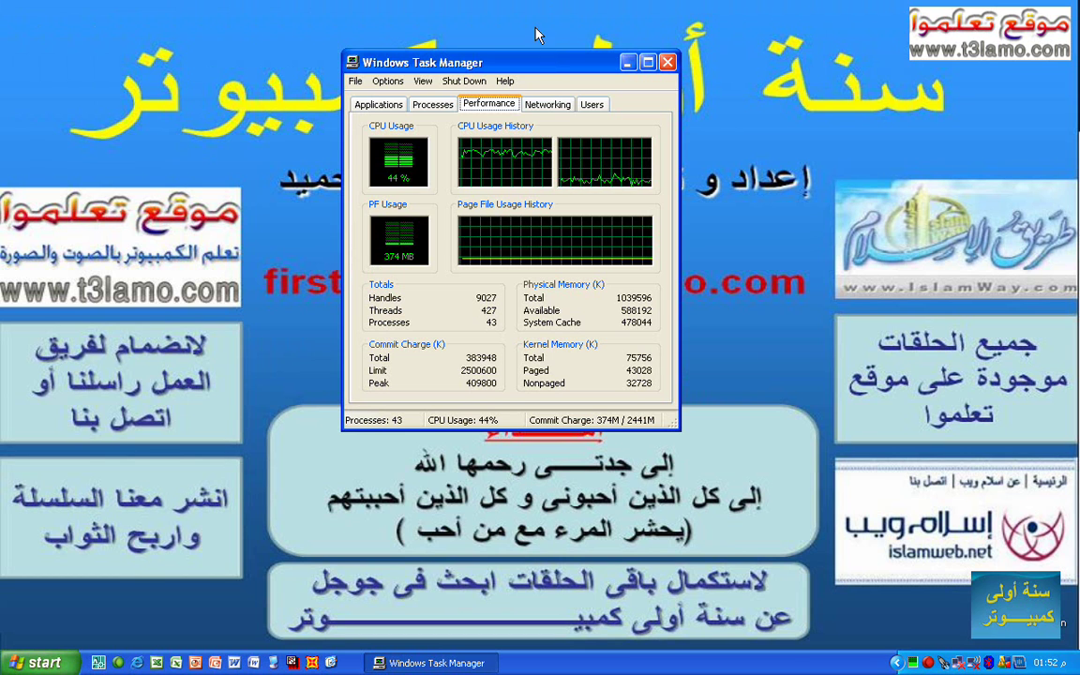
# Step: Review Task Manager's shutdown commands from Stand By to Switch User, and minimize Task Manager
pyautogui.click(469, 82)
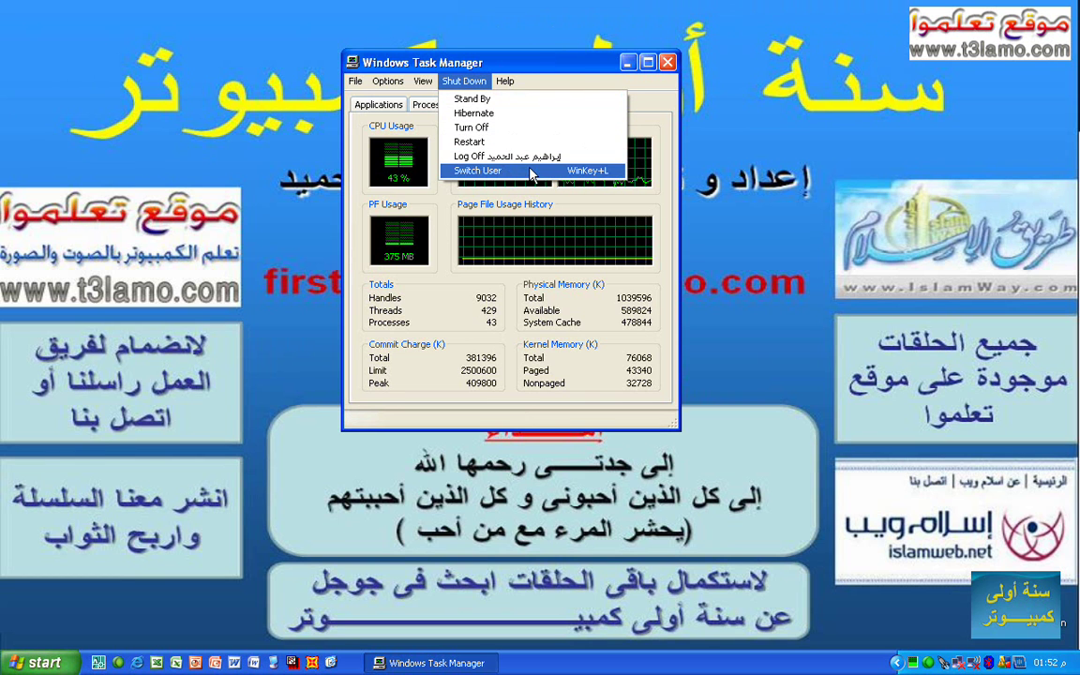
pyautogui.press('super')
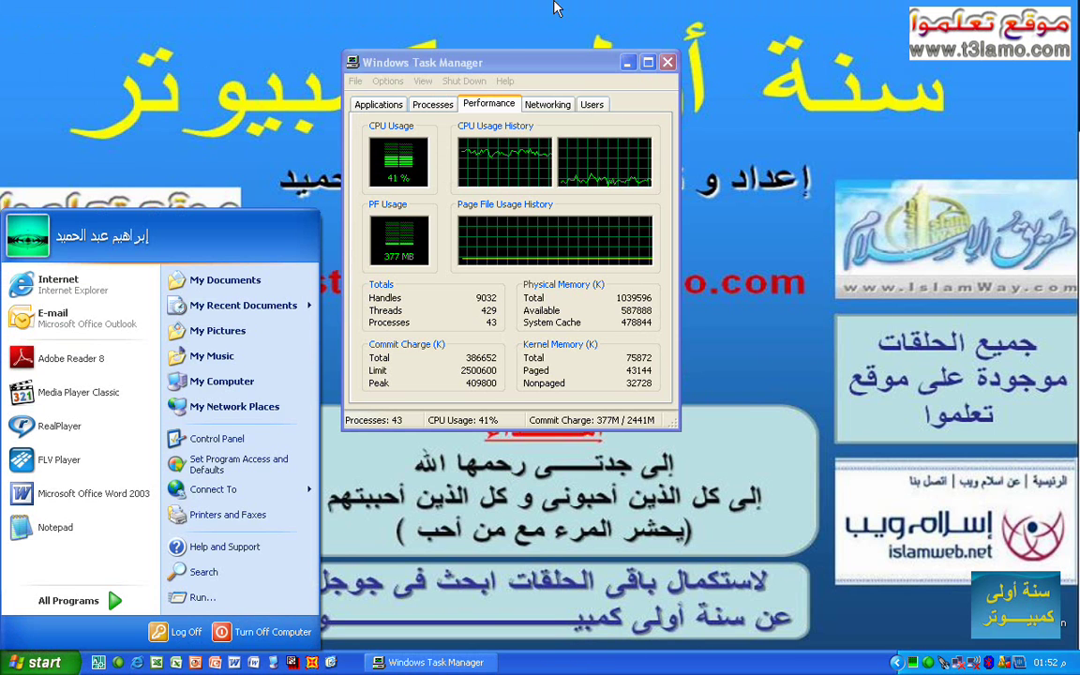
pyautogui.click(495, 71)
pyautogui.click(464, 80)
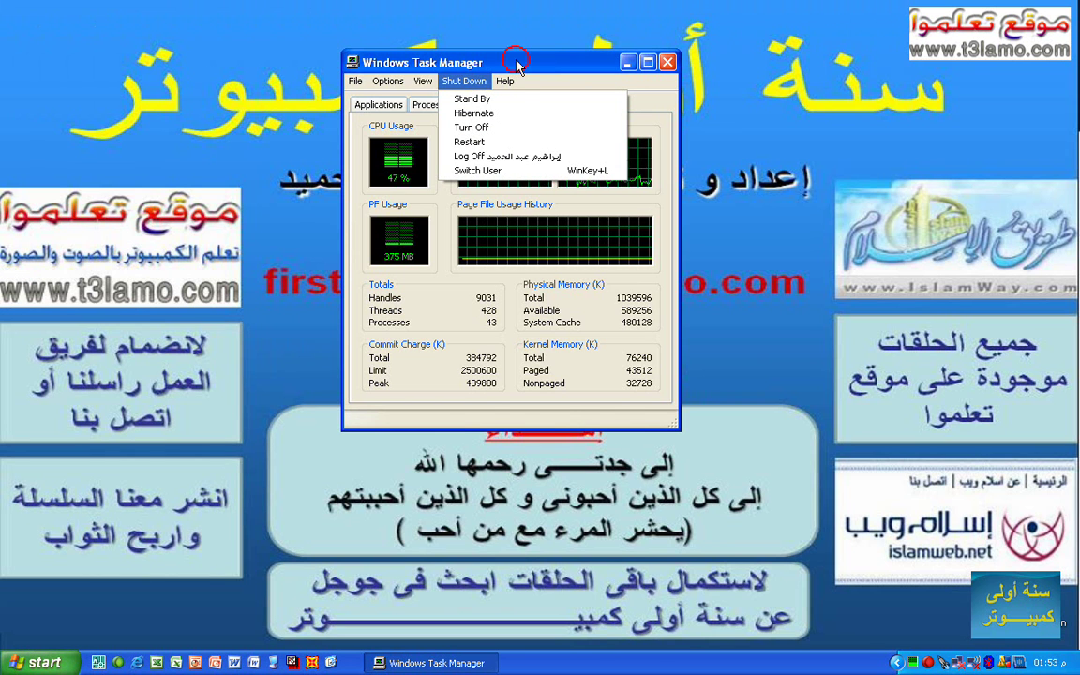
pyautogui.click(519, 67)
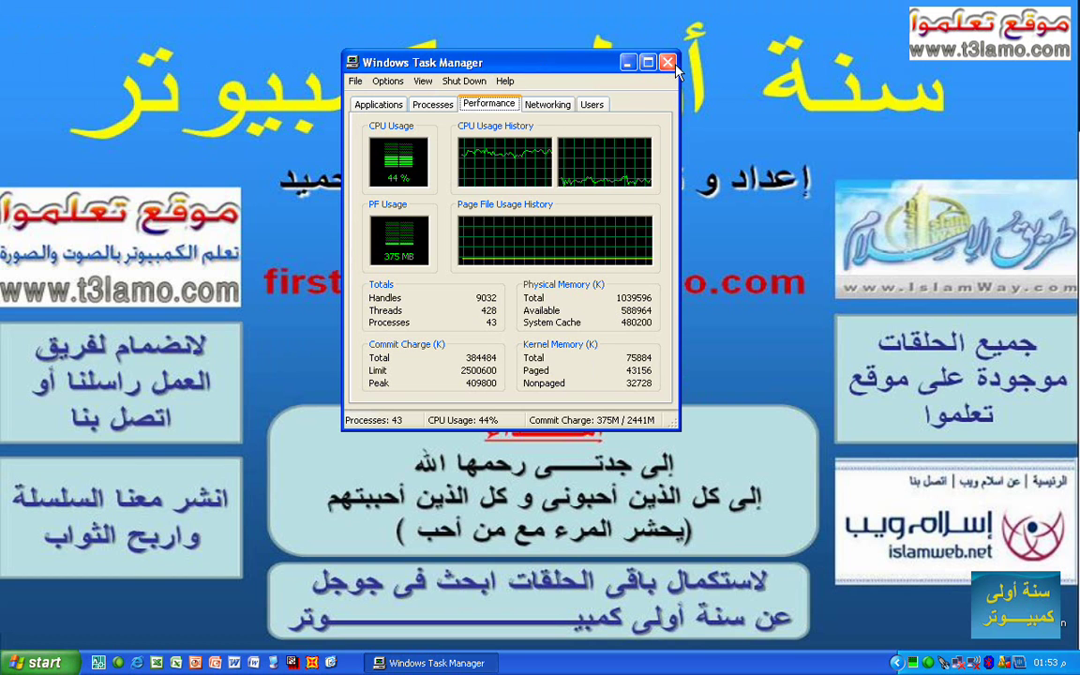
pyautogui.click(628, 62)
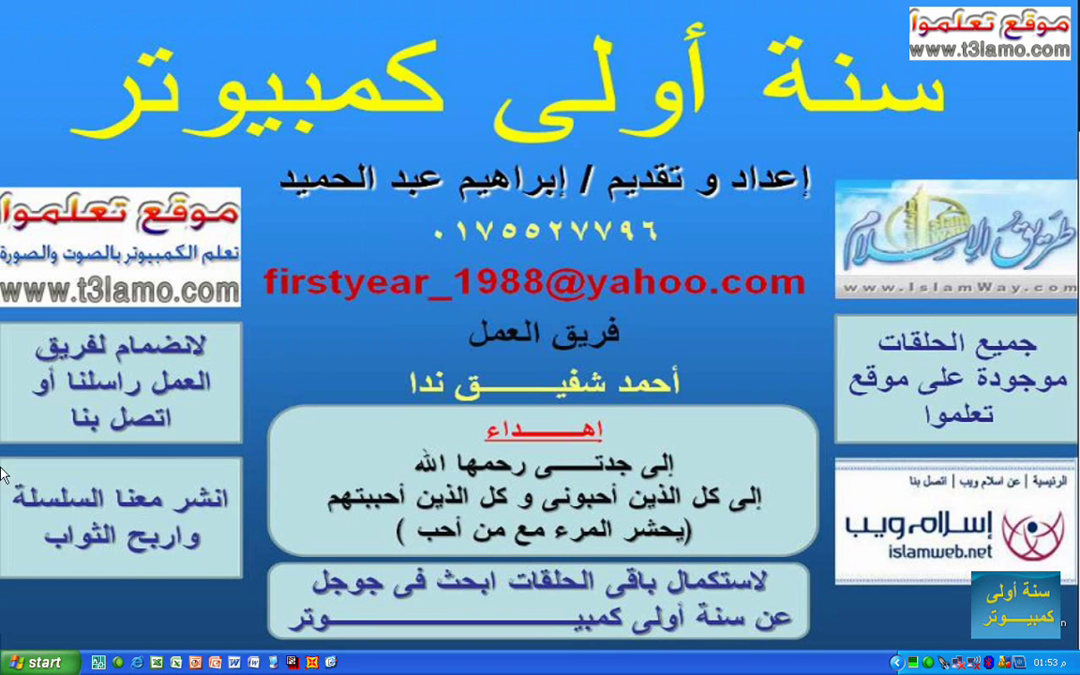
# Step: Launch the Backup program from the System Tools group of Accessories
pyautogui.click(7, 662)
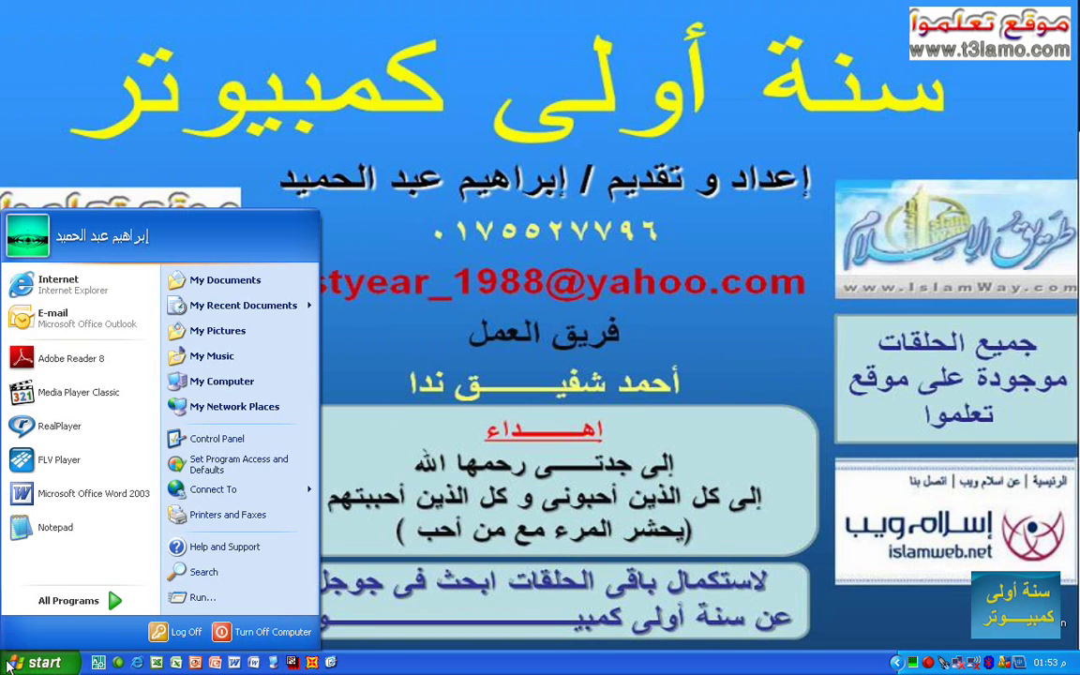
pyautogui.moveTo(94, 616)
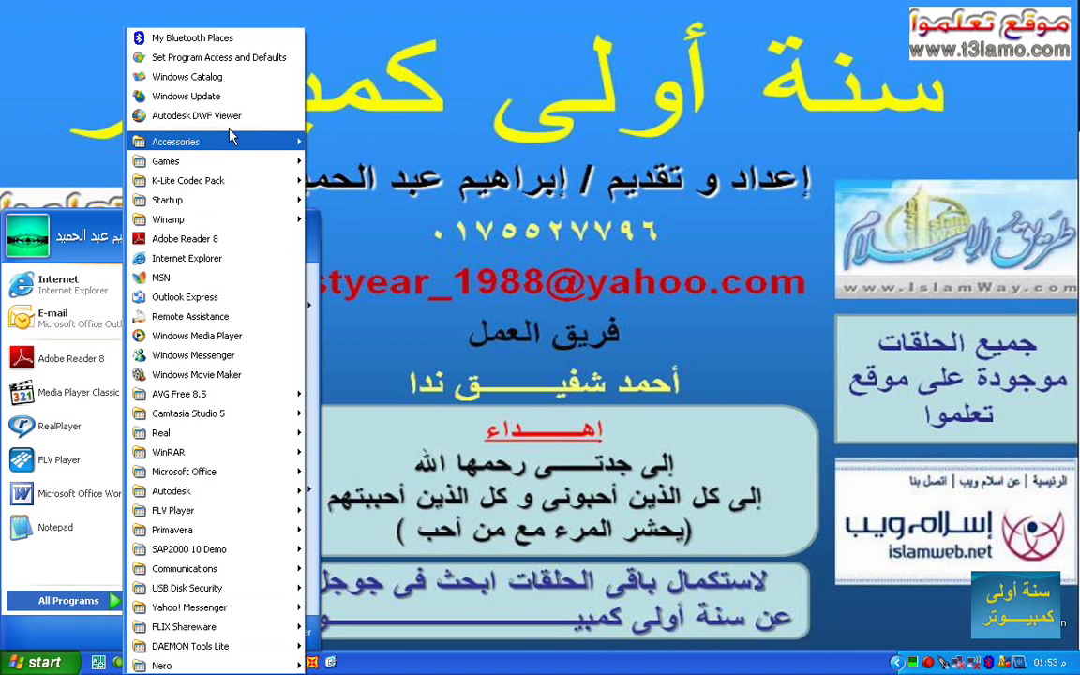
pyautogui.moveTo(231, 138)
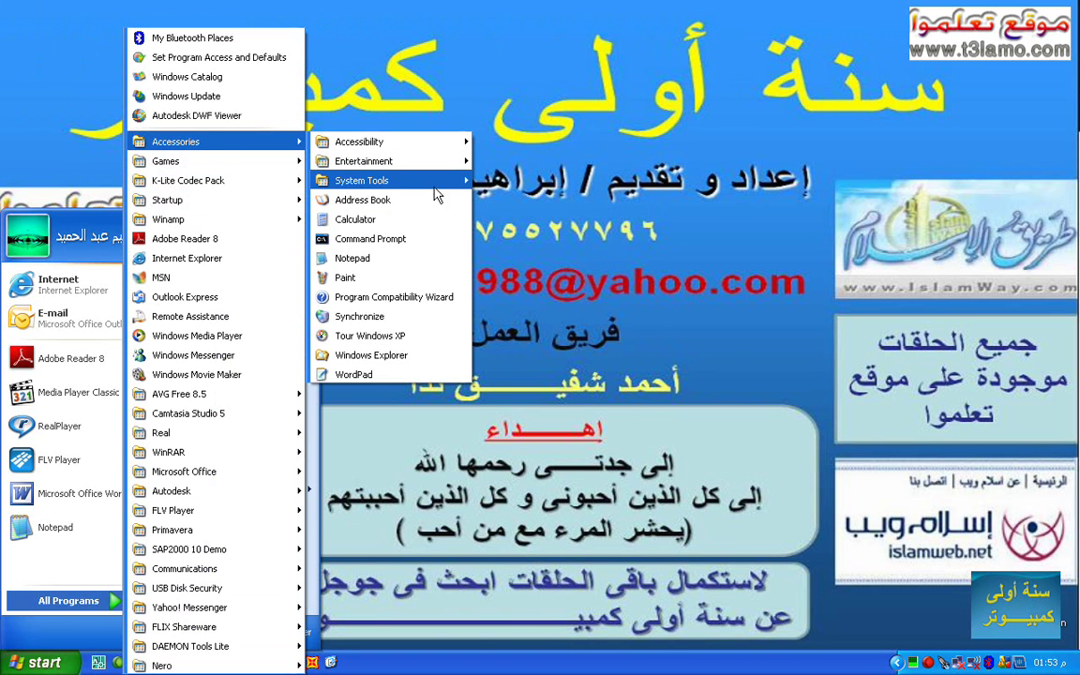
pyautogui.moveTo(432, 187)
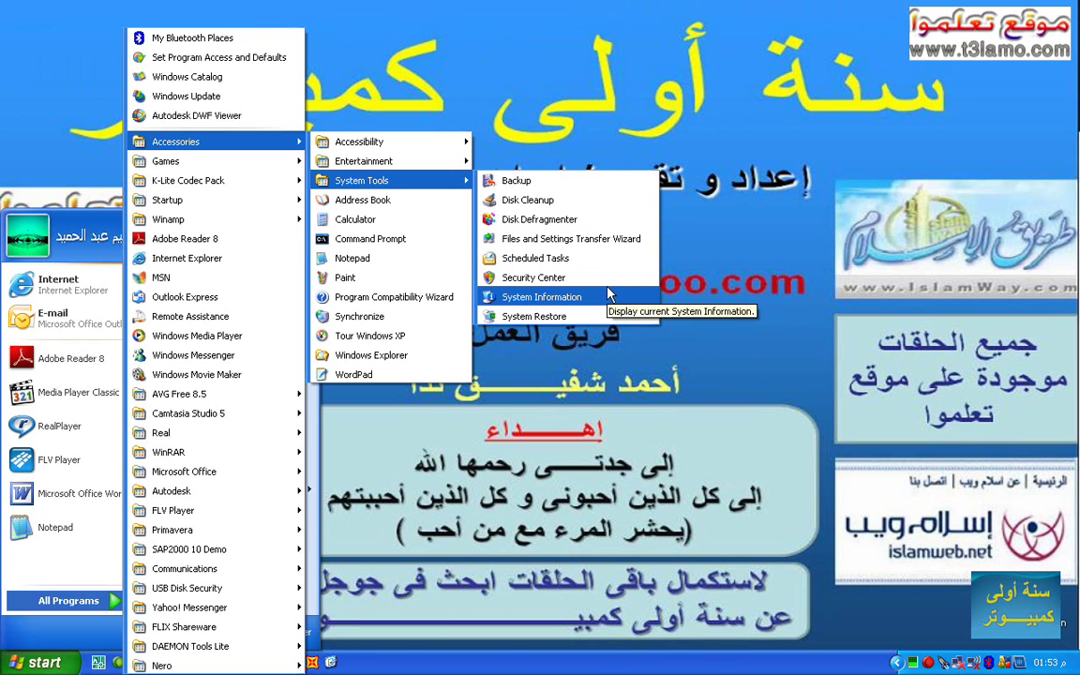
pyautogui.click(573, 187)
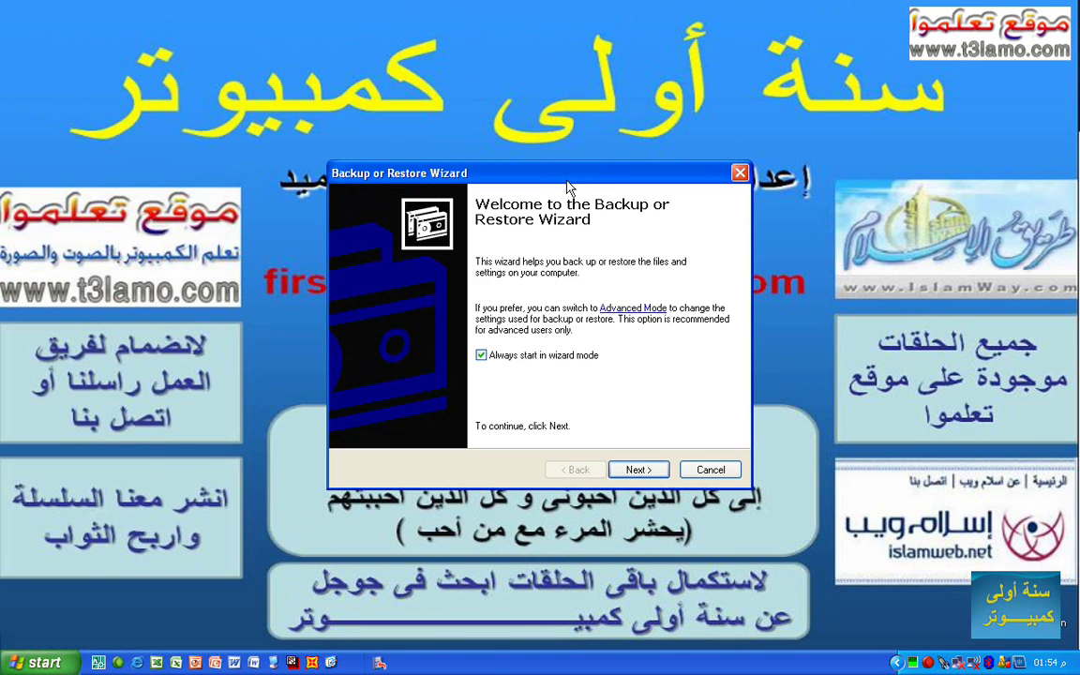
# Step: Check where Backup is listed among the System Tools programs, and return to the Backup or Restore Wizard's welcome page
pyautogui.click(44, 663)
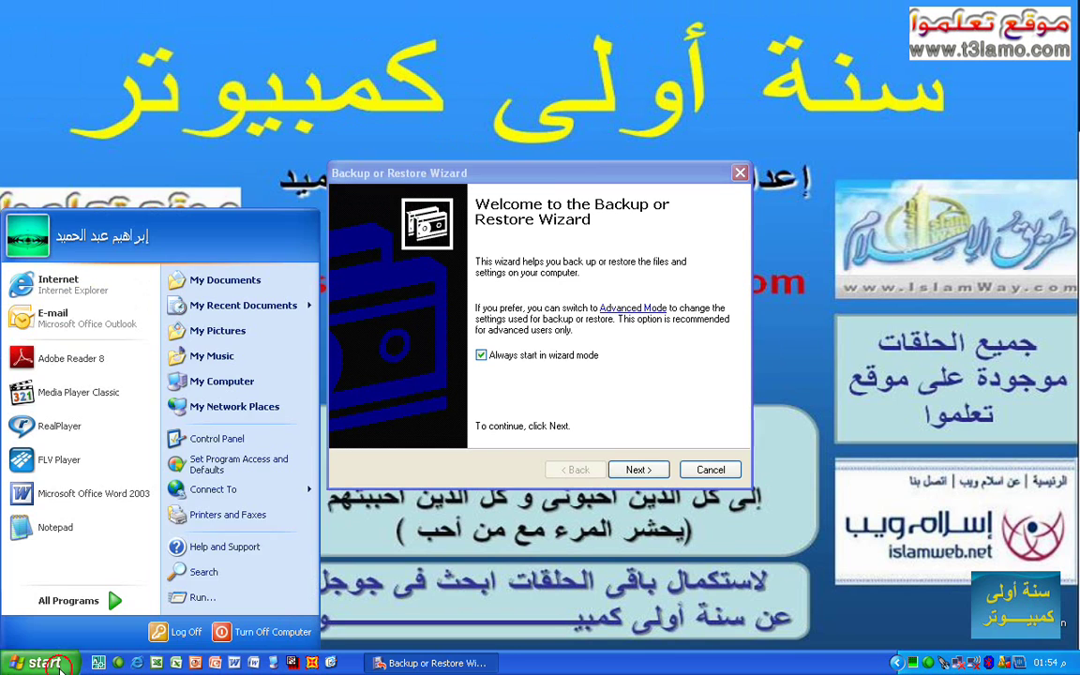
pyautogui.click(94, 605)
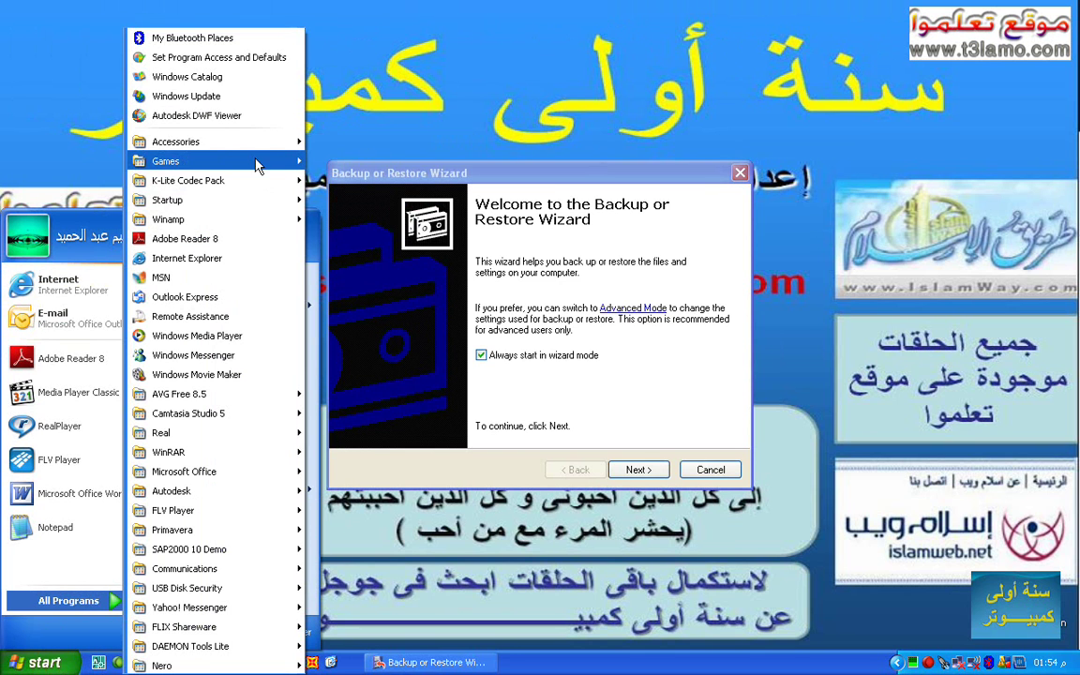
pyautogui.moveTo(272, 142)
pyautogui.moveTo(366, 185)
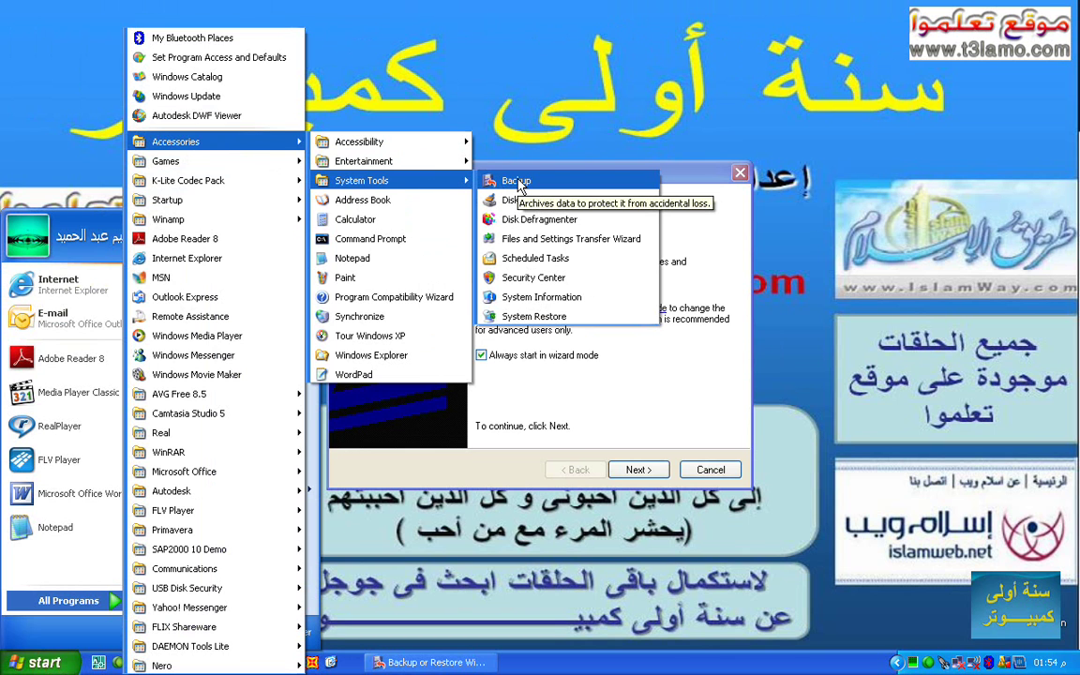
pyautogui.click(677, 191)
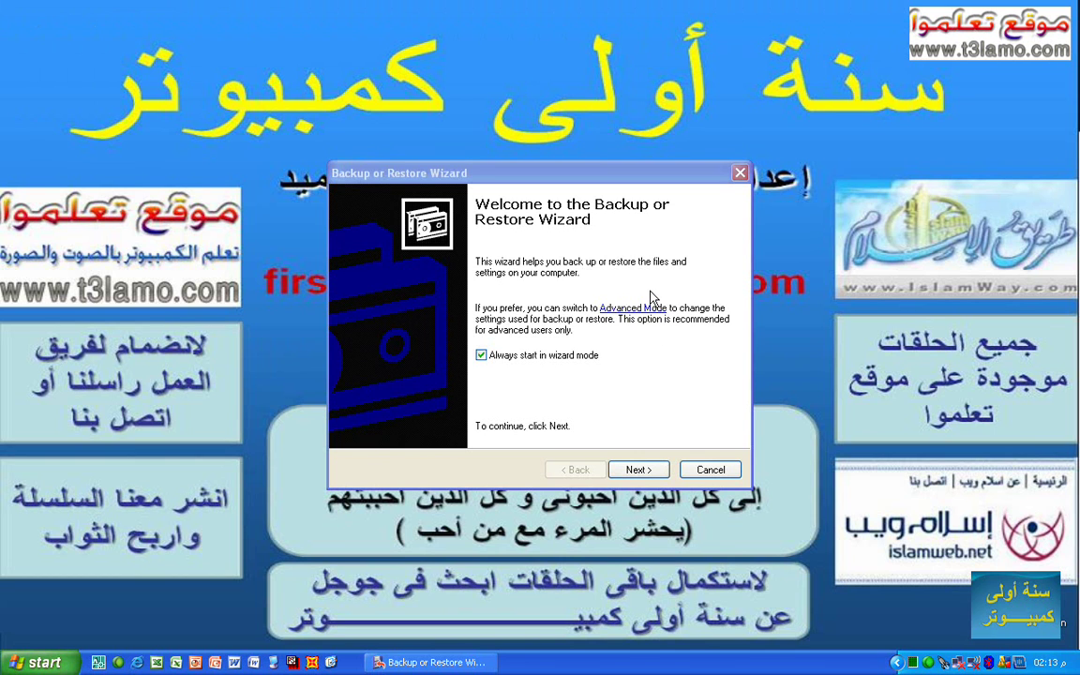
pyautogui.click(581, 260)
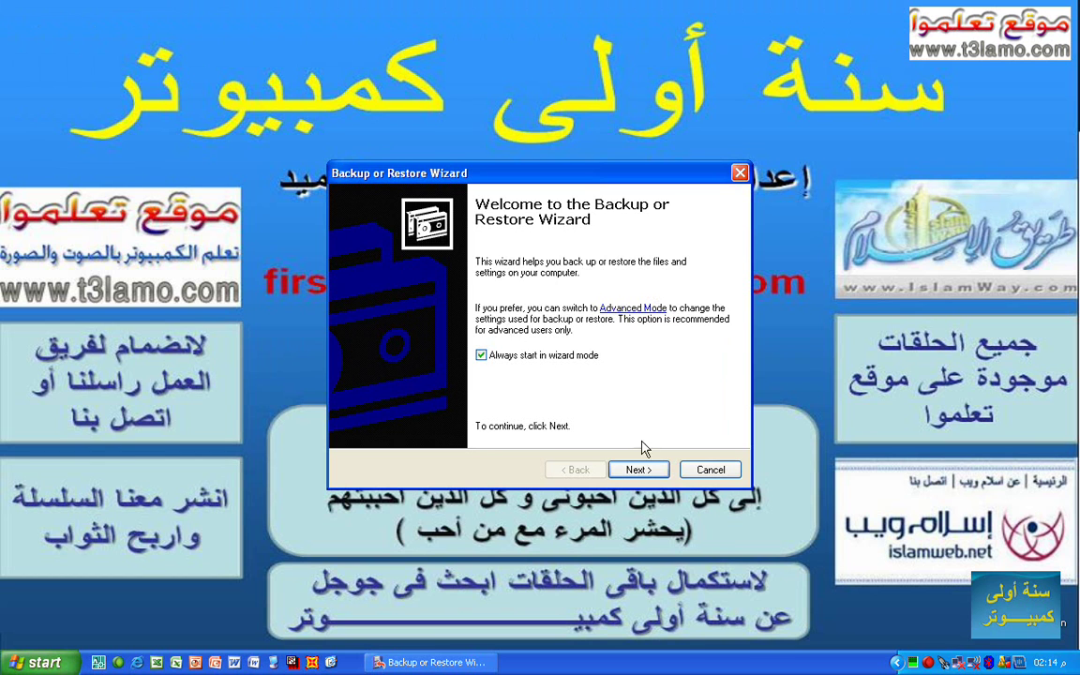
# Step: Switch the Backup or Restore Wizard to Advanced Mode and look through the utility's pages, returning to the welcome page
pyautogui.click(633, 308)
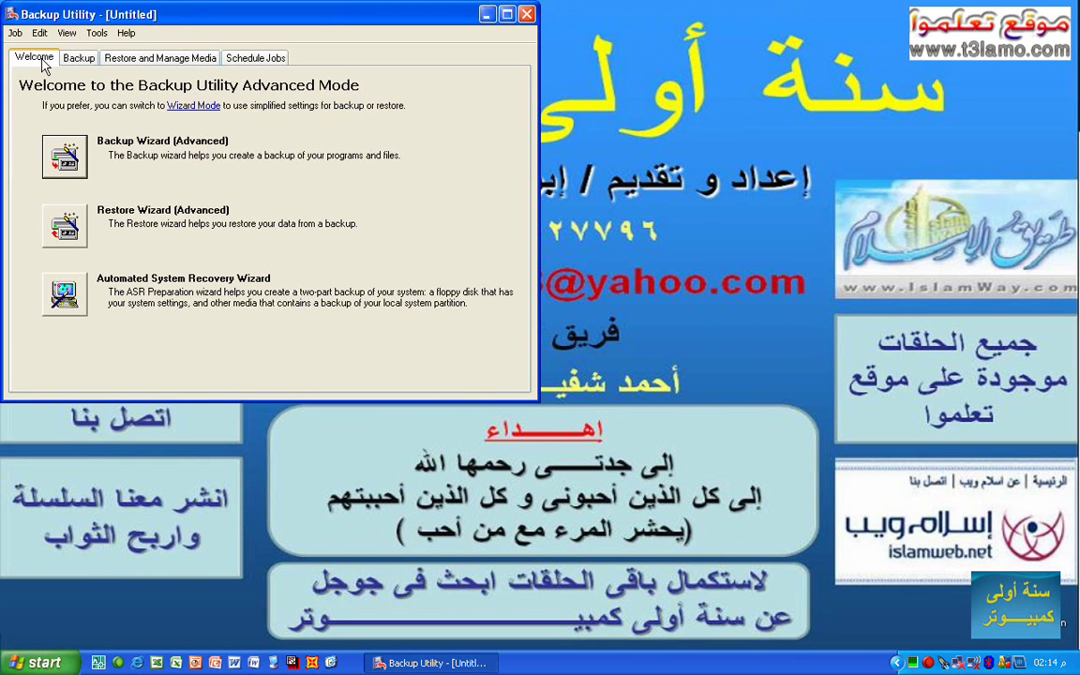
pyautogui.click(79, 58)
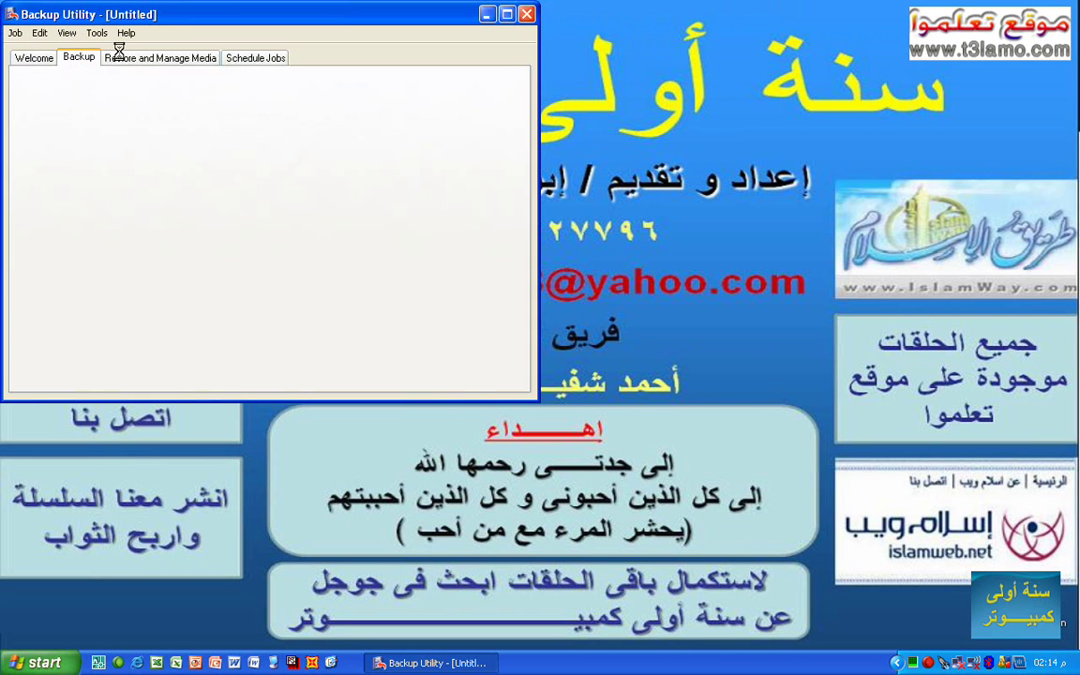
pyautogui.click(132, 60)
pyautogui.click(240, 59)
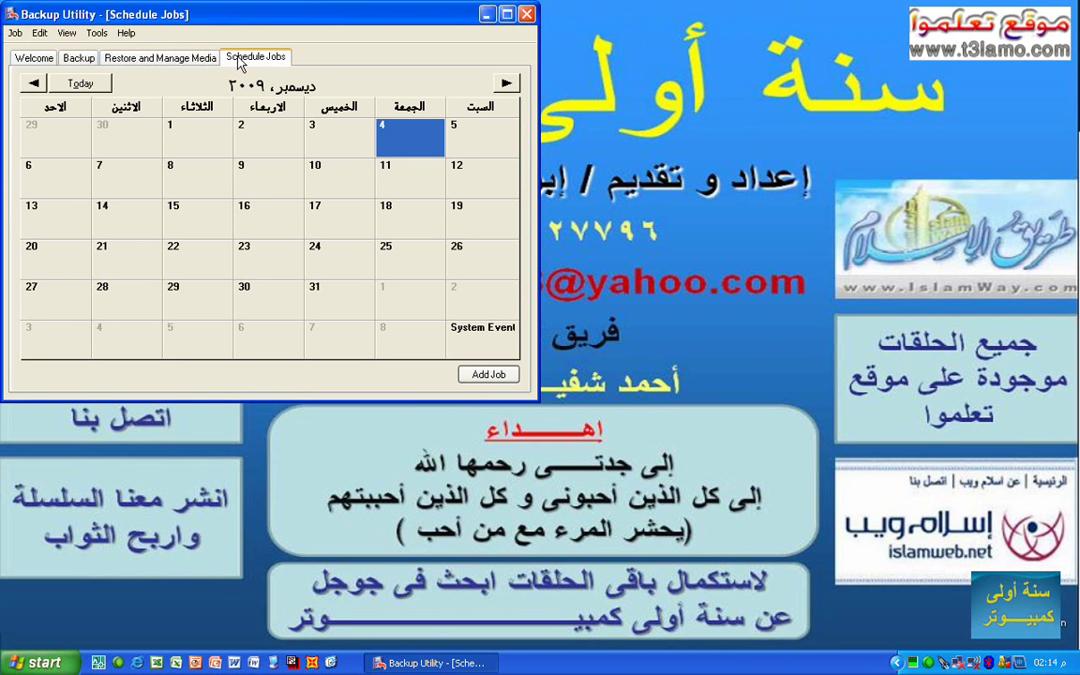
pyautogui.click(32, 60)
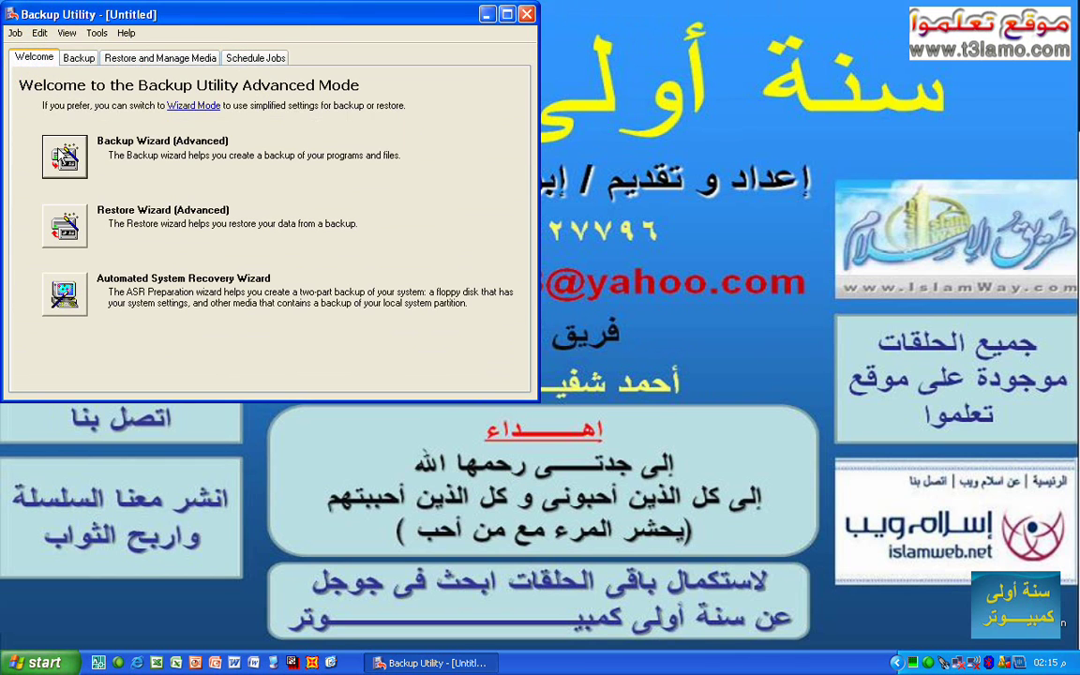
# Step: Open the advanced Backup Wizard, cancel it, and return to the Backup Utility's welcome page
pyautogui.click(62, 156)
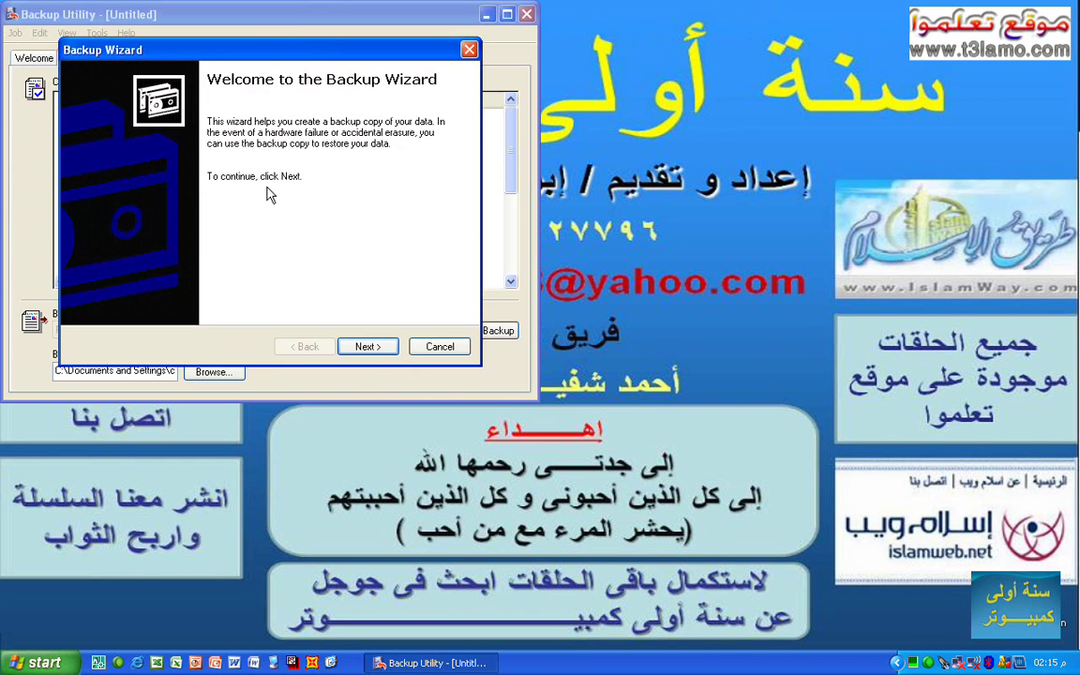
pyautogui.click(438, 345)
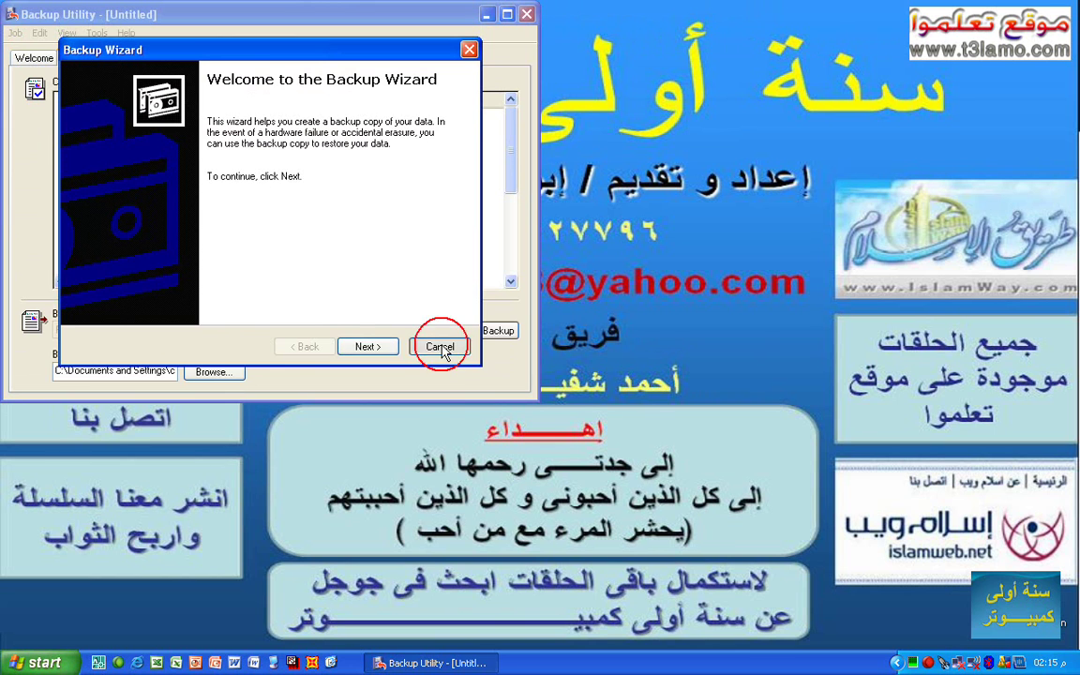
pyautogui.click(21, 58)
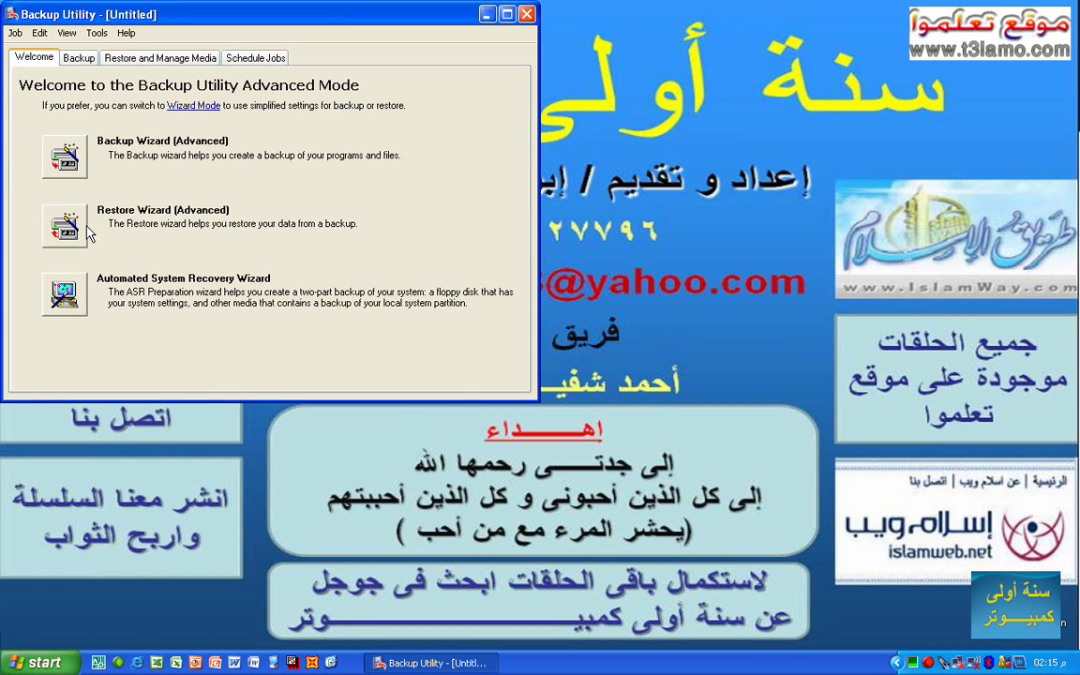
# Step: Review the backup selection, restore media and job schedule pages, and minimize the Backup Utility
pyautogui.click(91, 60)
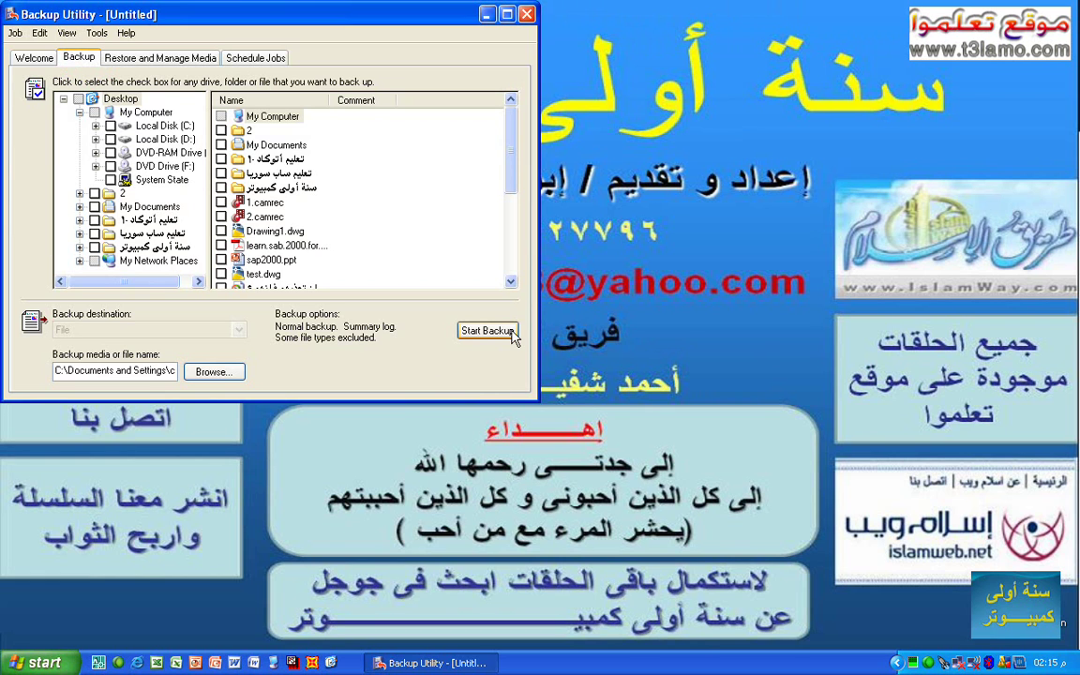
pyautogui.click(136, 58)
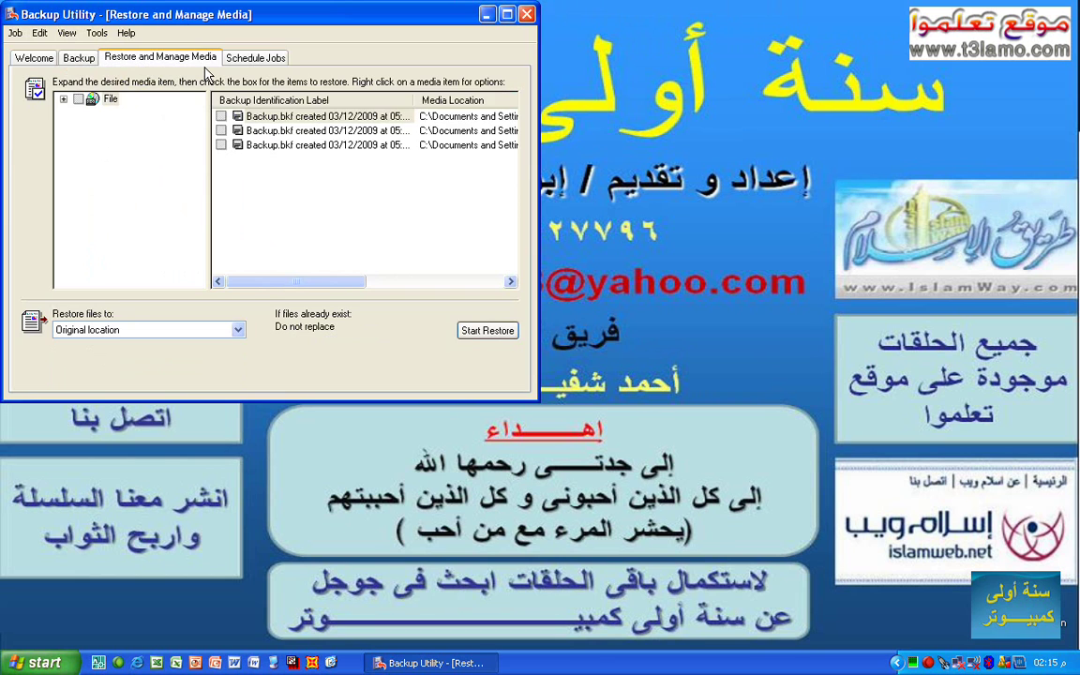
pyautogui.click(250, 58)
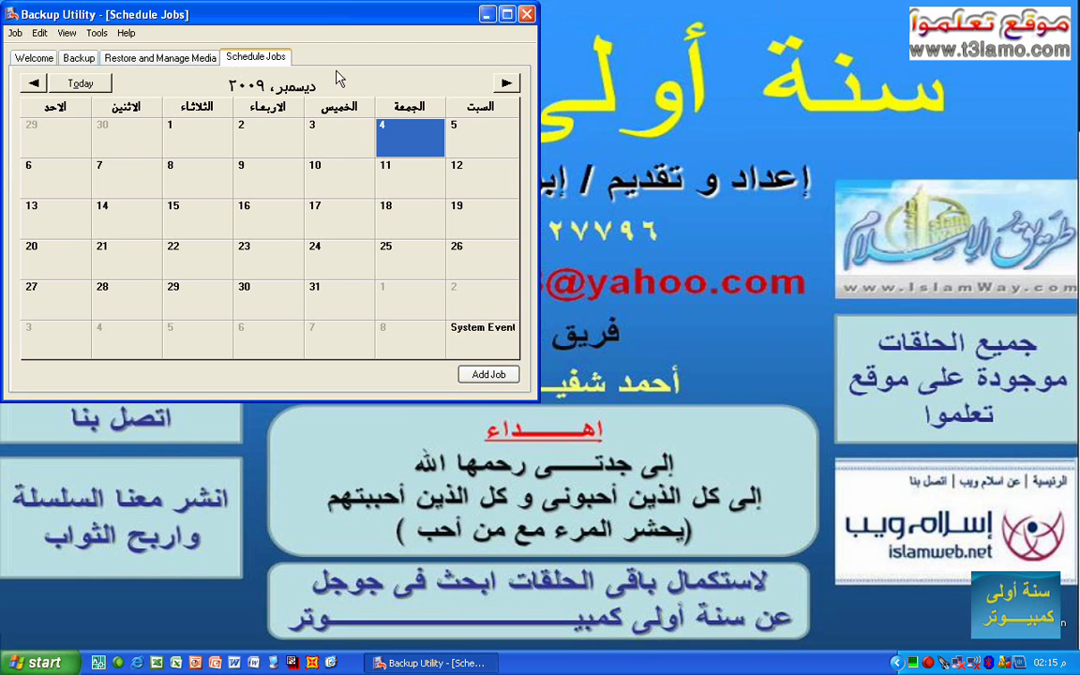
pyautogui.click(486, 14)
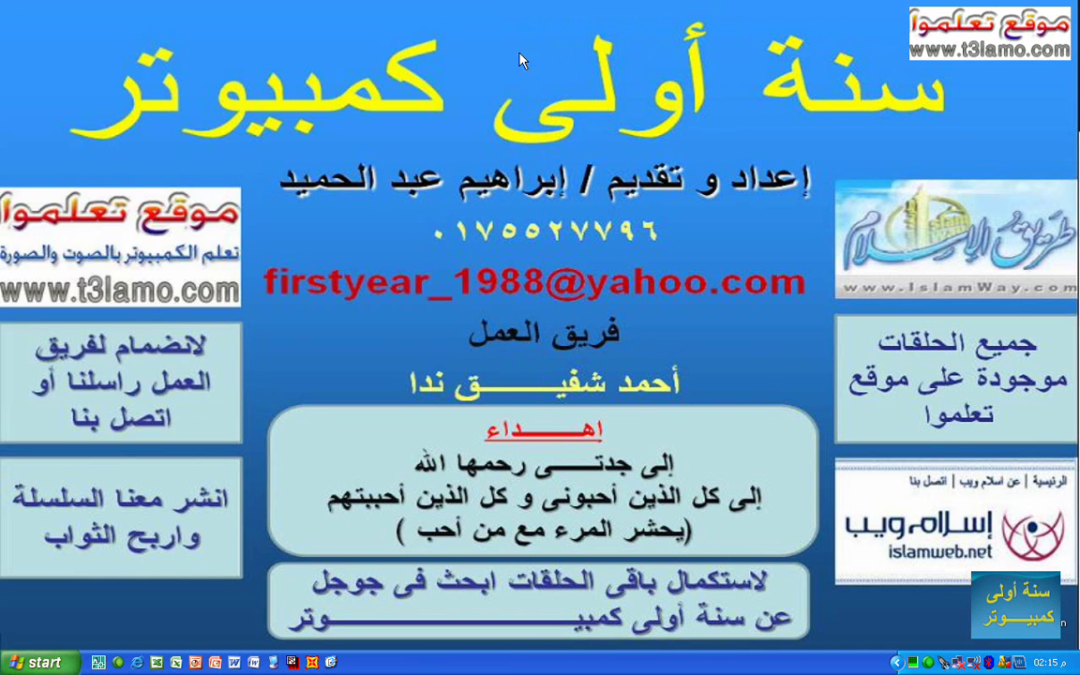
# Step: Start the Backup or Restore Wizard from the System Tools programs
pyautogui.click(38, 663)
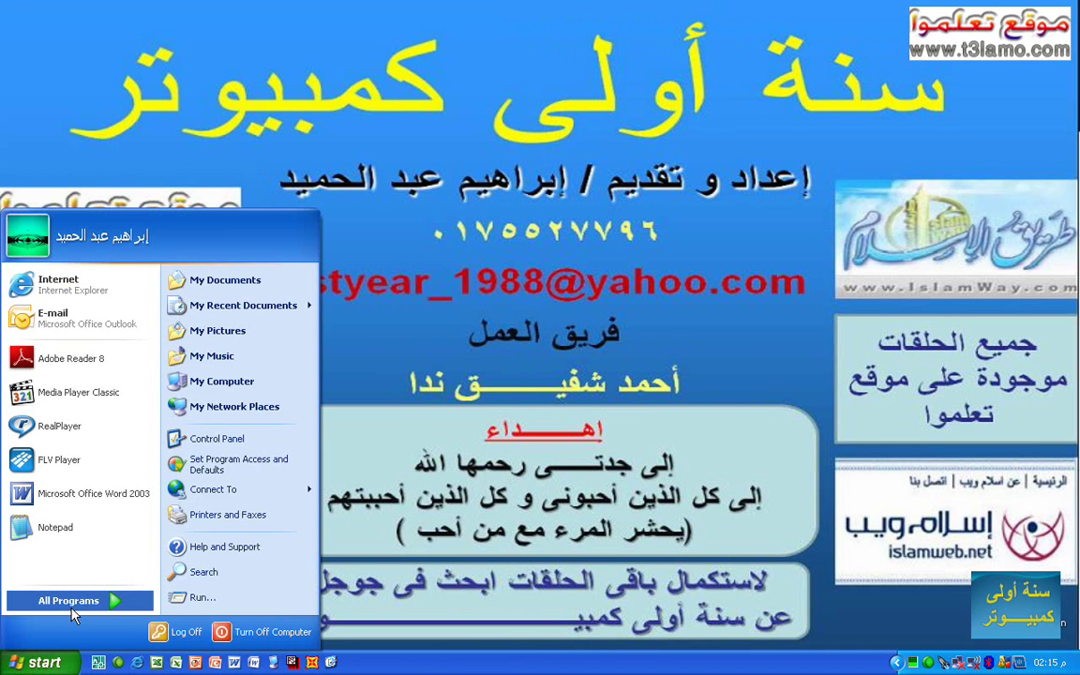
pyautogui.click(71, 607)
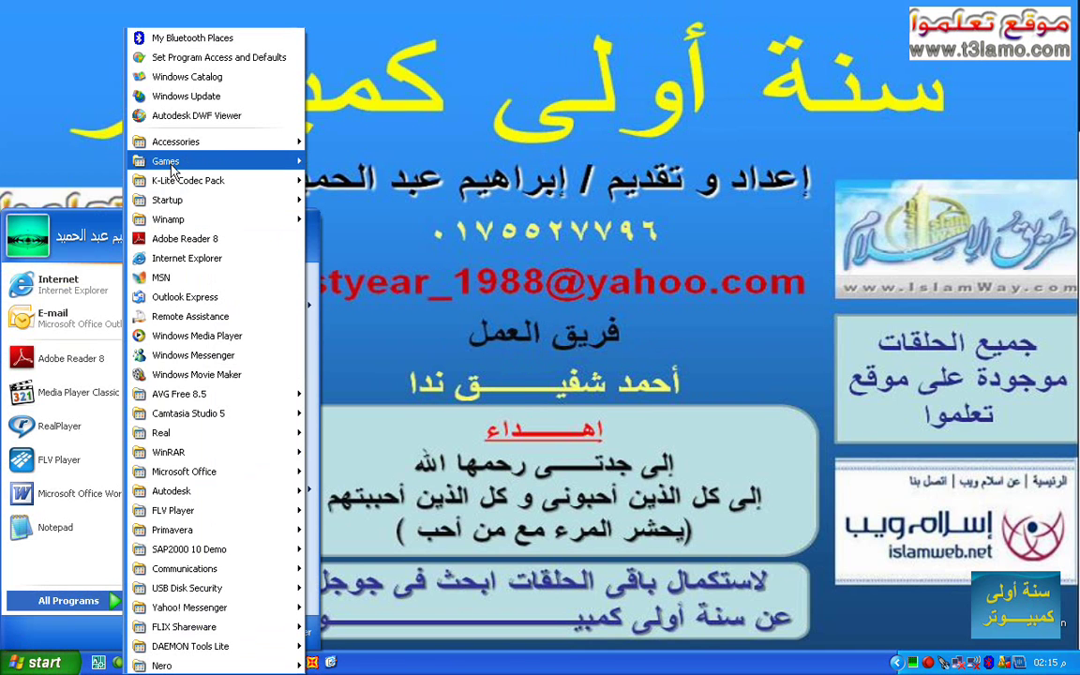
pyautogui.moveTo(178, 149)
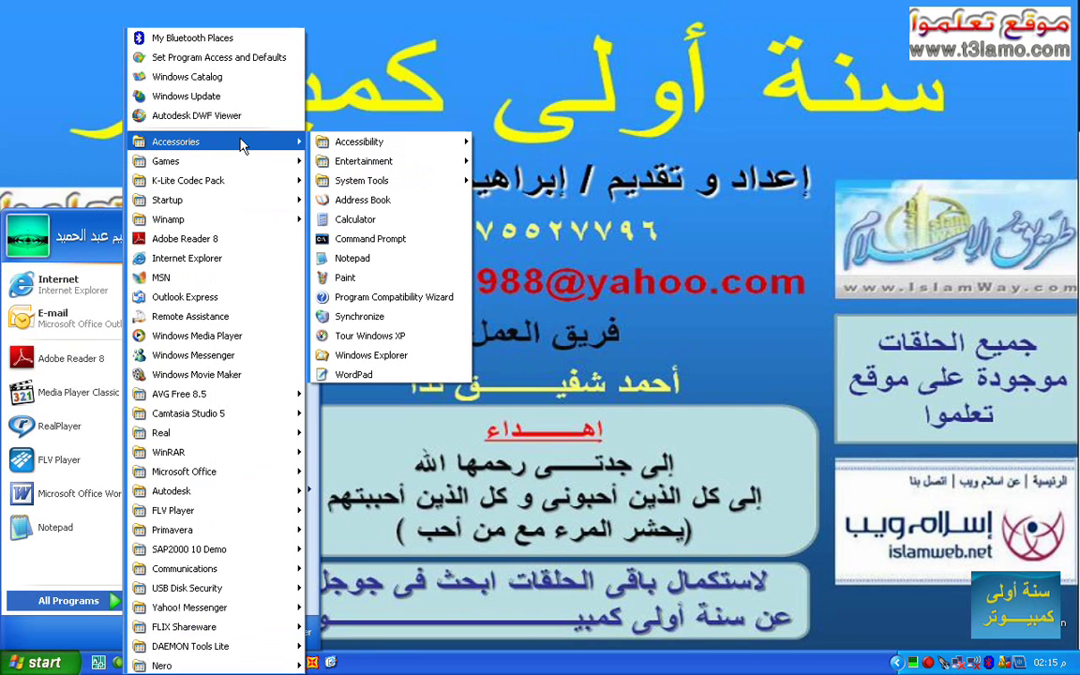
pyautogui.moveTo(398, 190)
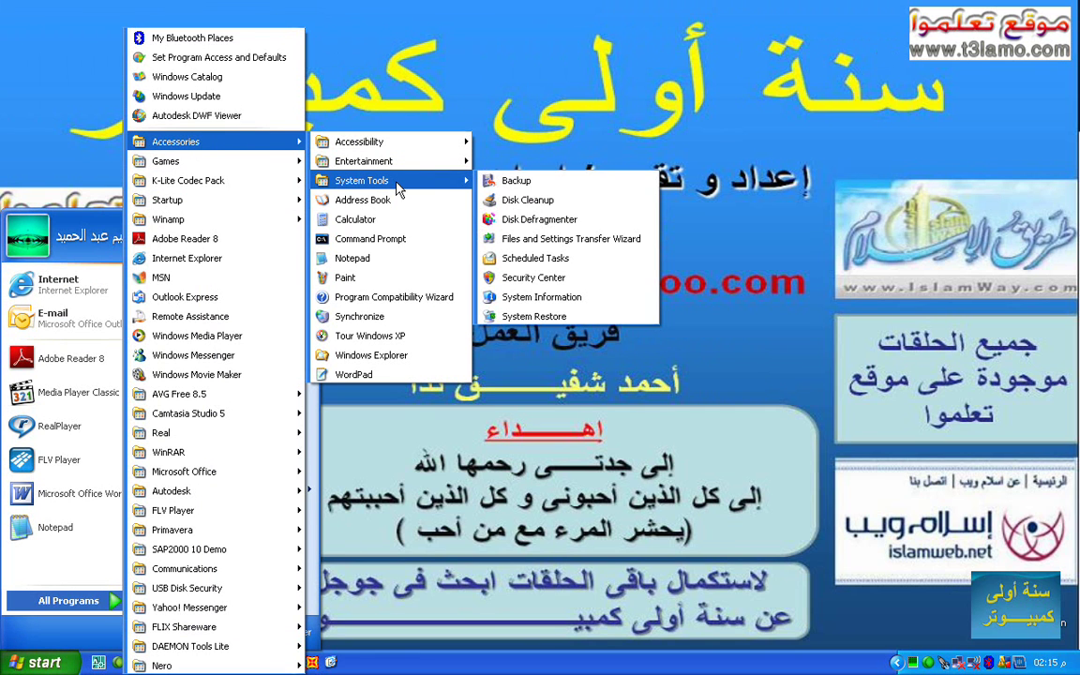
pyautogui.click(514, 181)
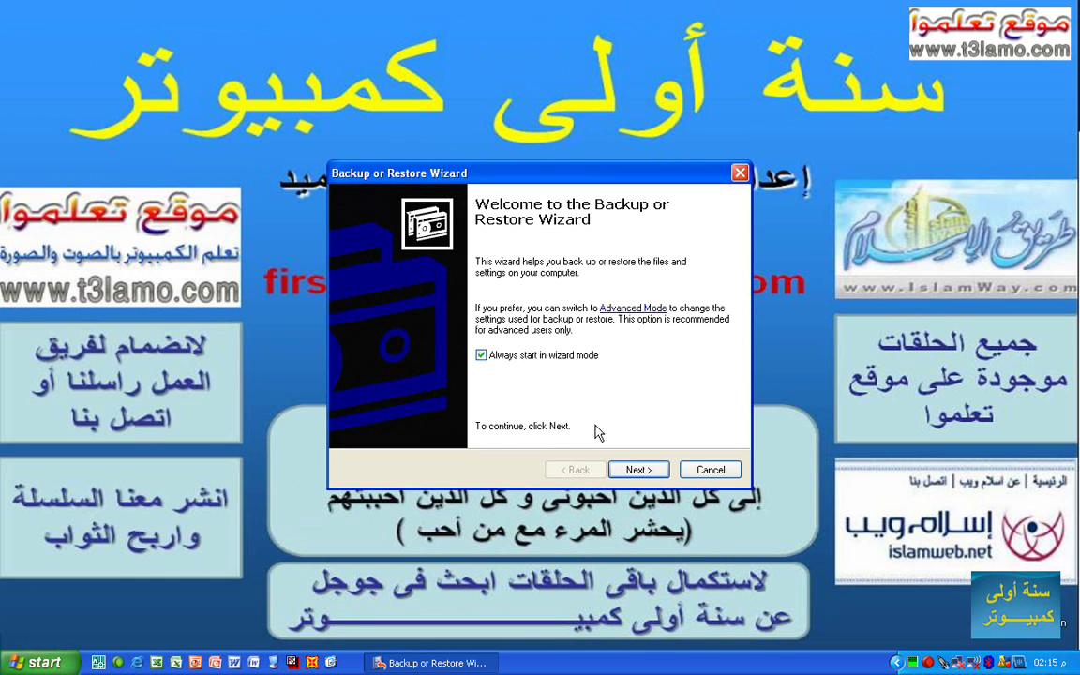
# Step: Choose to back up files and settings in the wizard and continue to the What to Back Up page
pyautogui.click(633, 470)
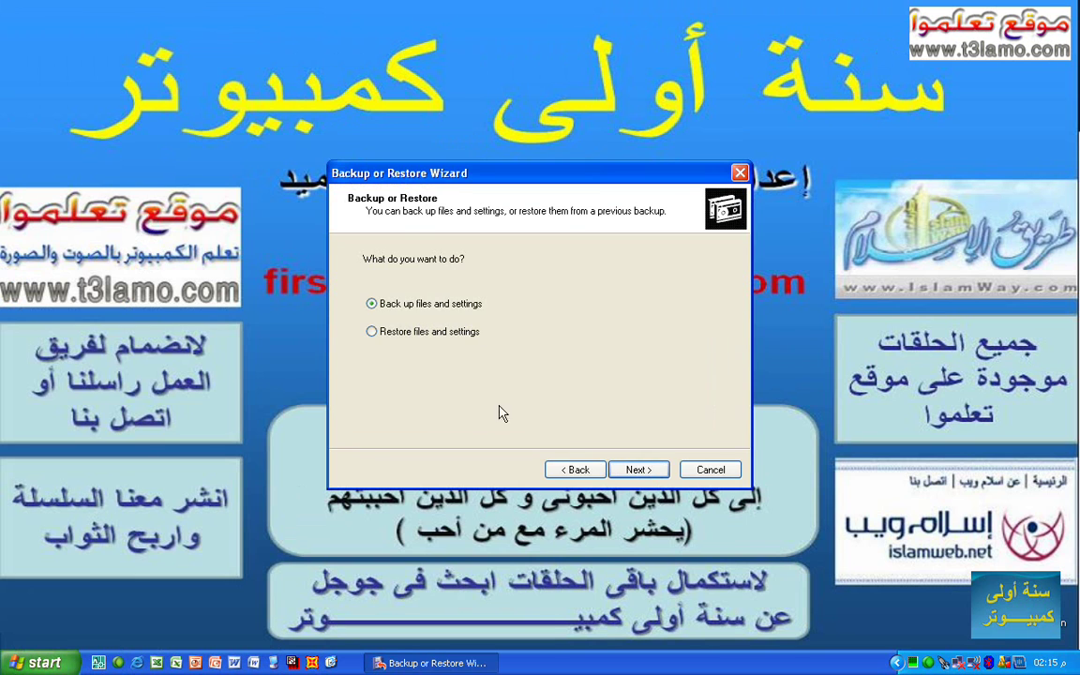
pyautogui.click(575, 470)
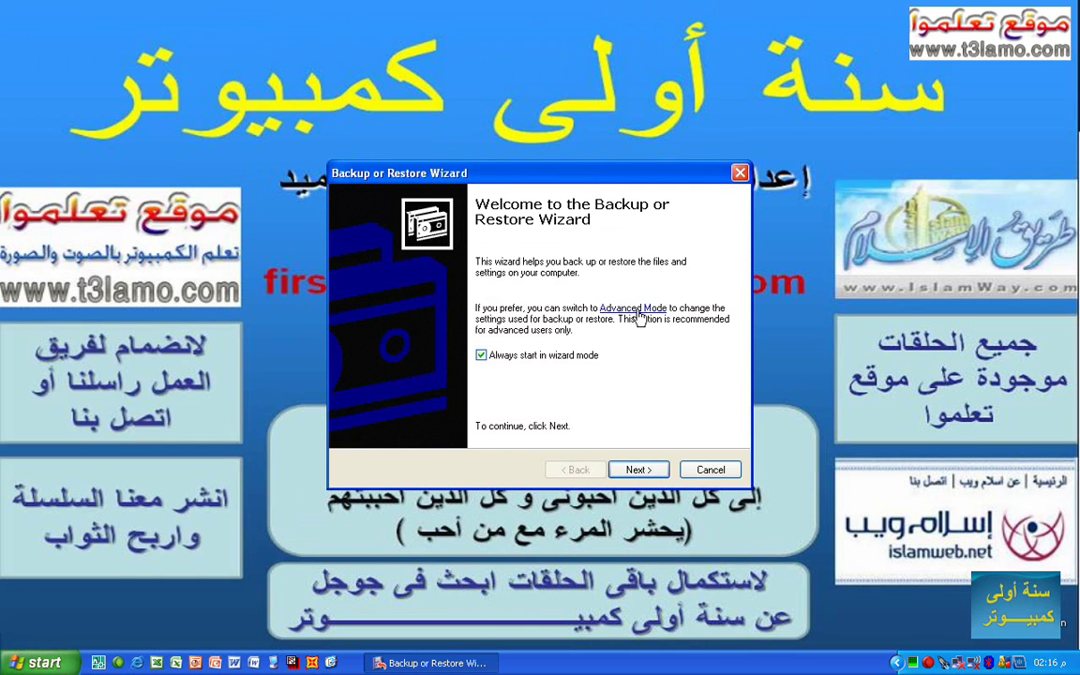
pyautogui.click(637, 470)
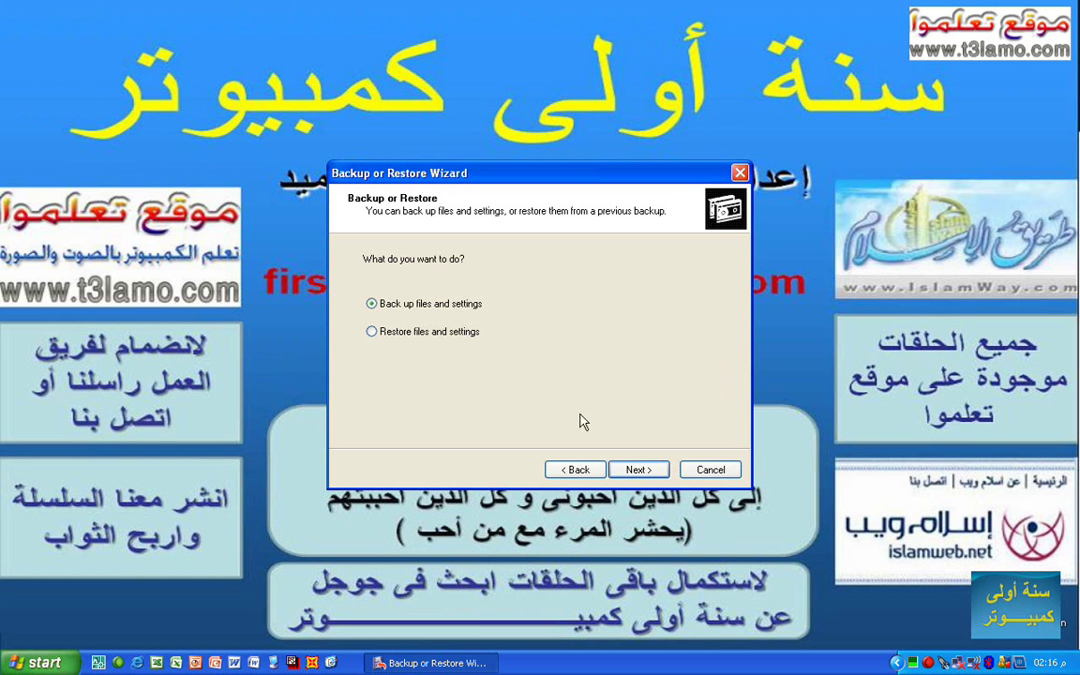
pyautogui.click(638, 476)
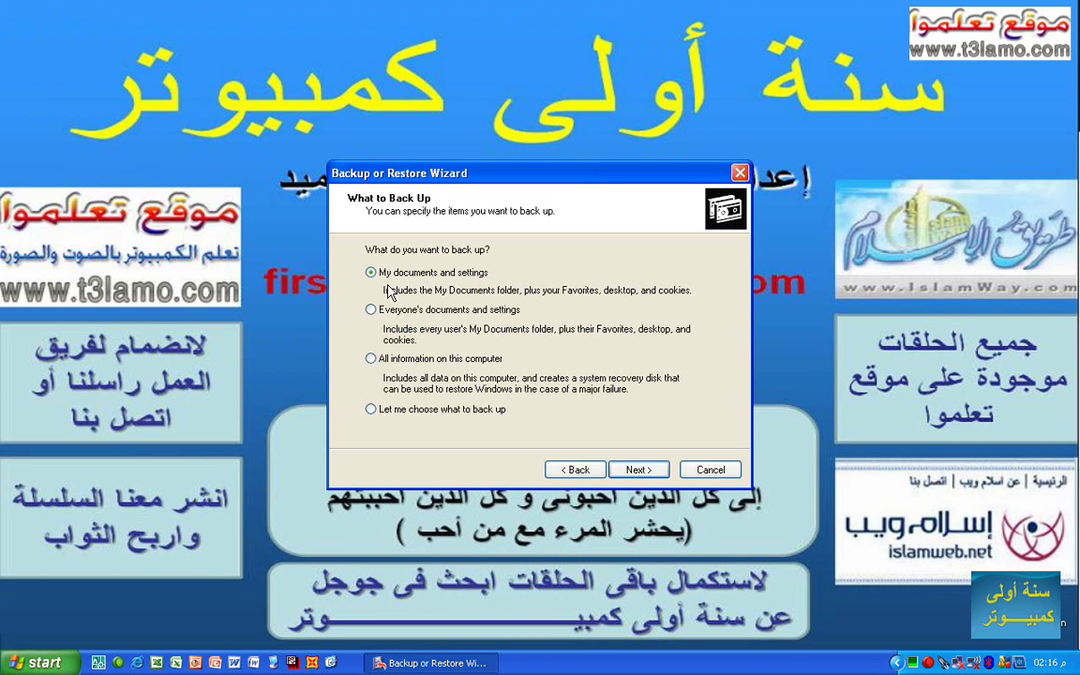
# Step: Go through the backup scope options, choose "Let me choose what to back up" and continue to the item selection
pyautogui.click(397, 317)
pyautogui.click(427, 361)
pyautogui.click(413, 410)
pyautogui.click(623, 469)
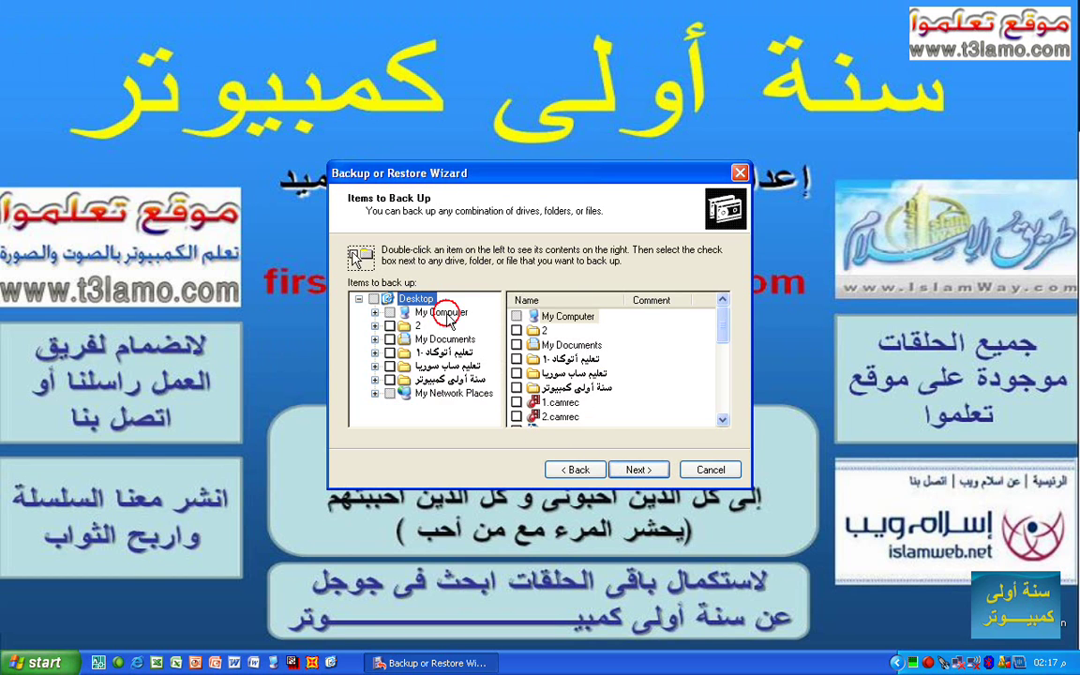
# Step: Include the hp550 folder on Local Disk (D:) in the backup and continue to the destination settings
pyautogui.click(417, 312)
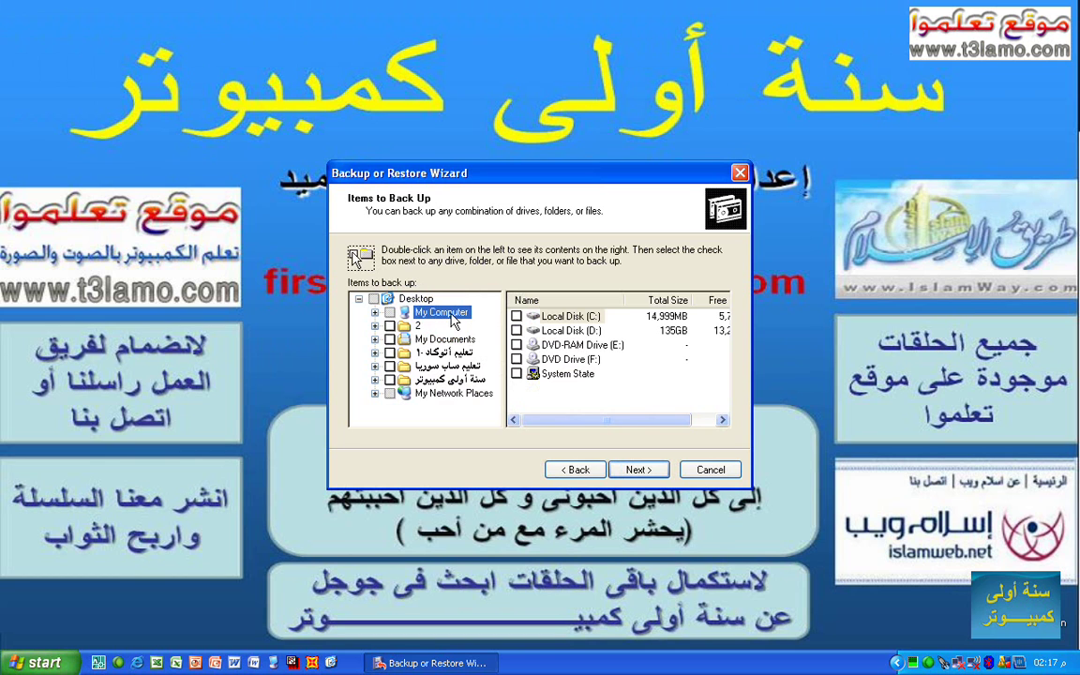
pyautogui.click(374, 312)
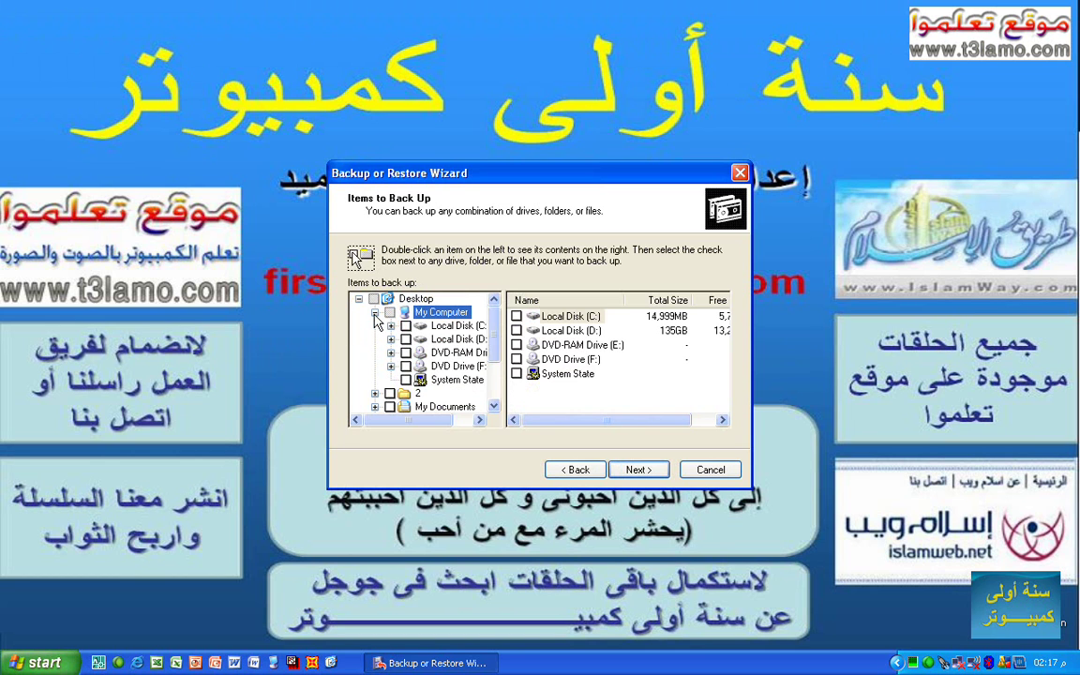
pyautogui.click(456, 338)
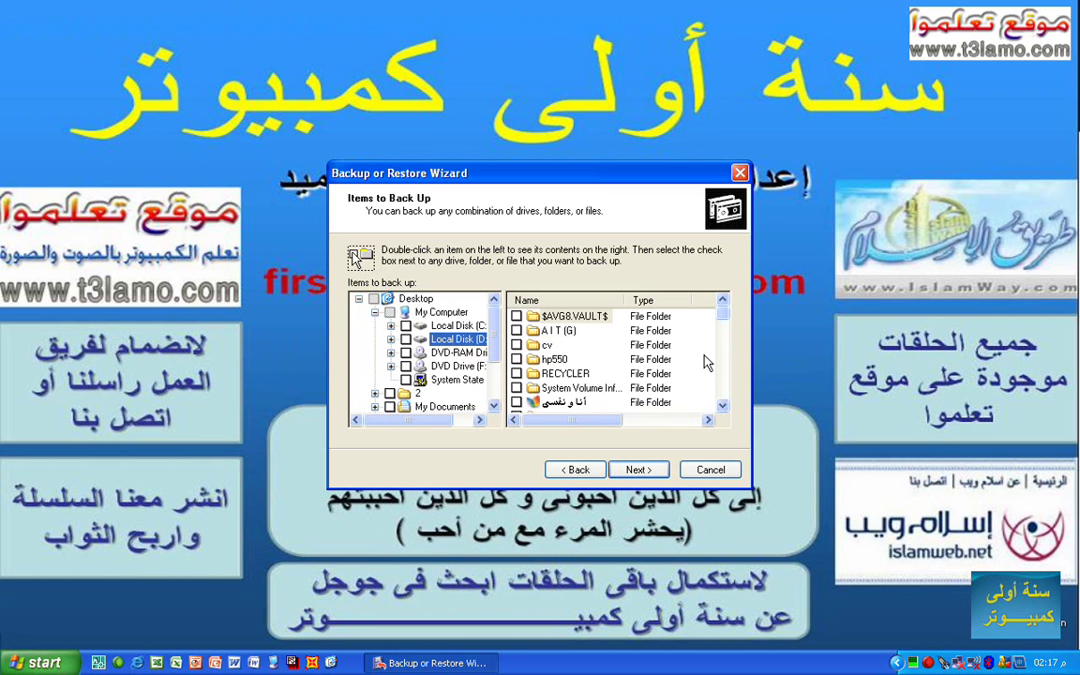
pyautogui.scroll(-5, 712, 352)
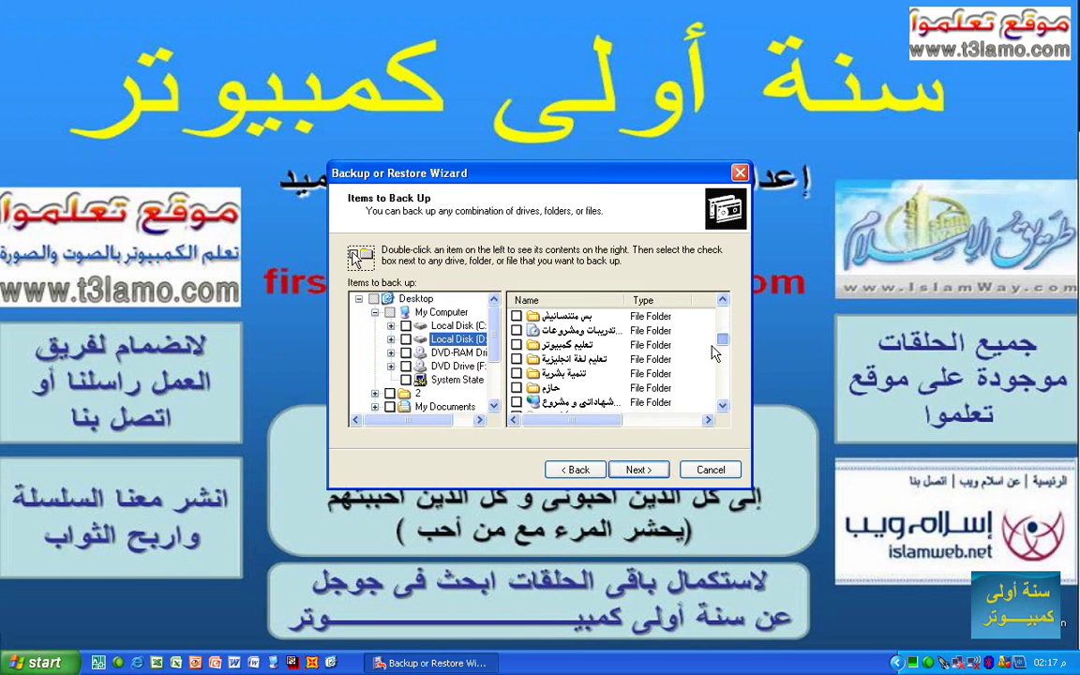
pyautogui.scroll(5, 712, 351)
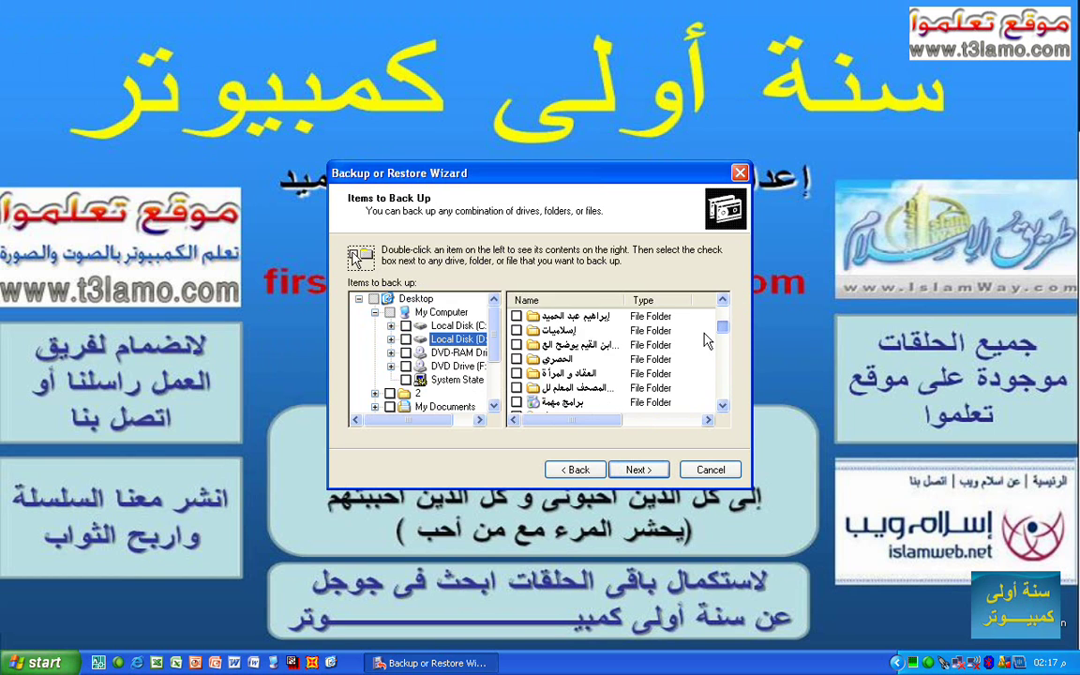
pyautogui.scroll(1, 707, 330)
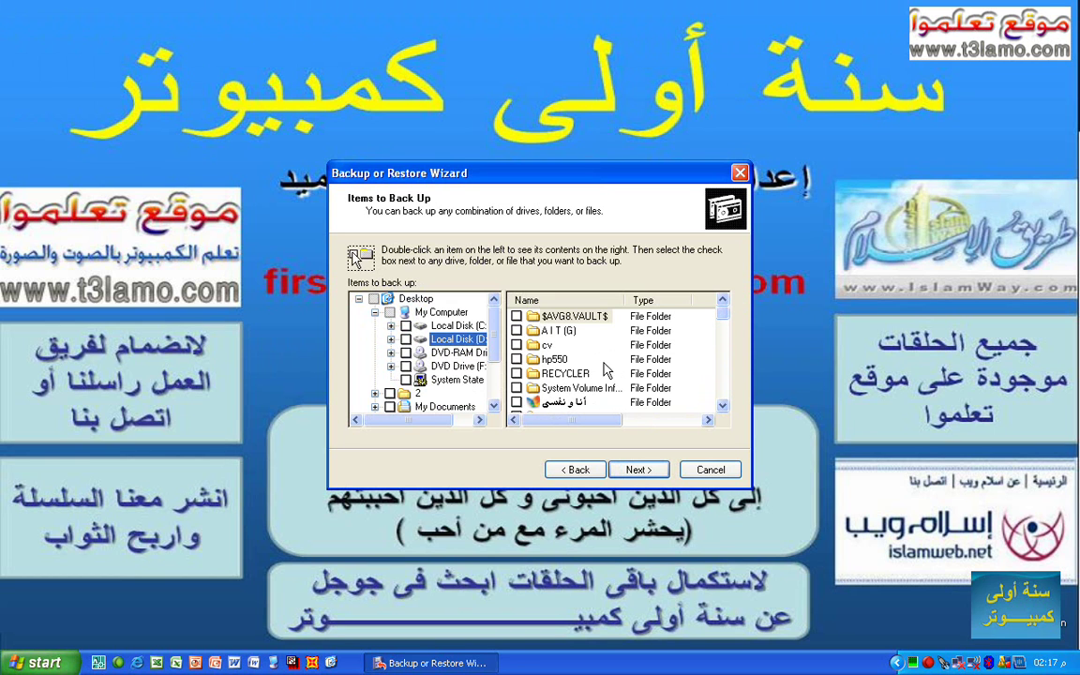
pyautogui.click(540, 358)
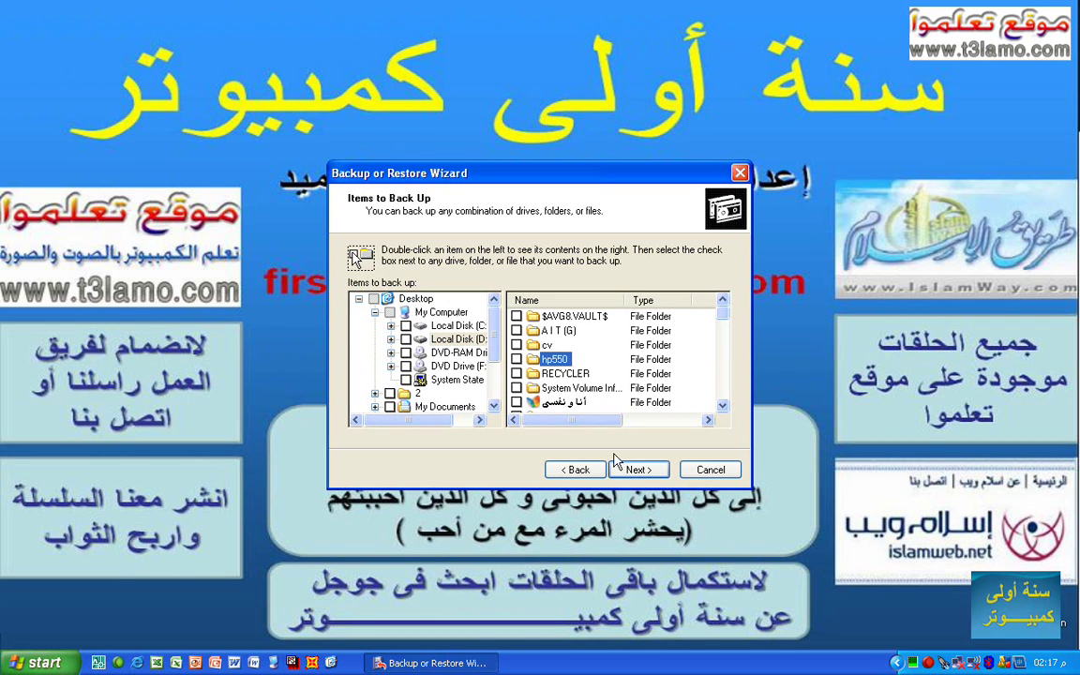
pyautogui.click(517, 359)
pyautogui.click(656, 473)
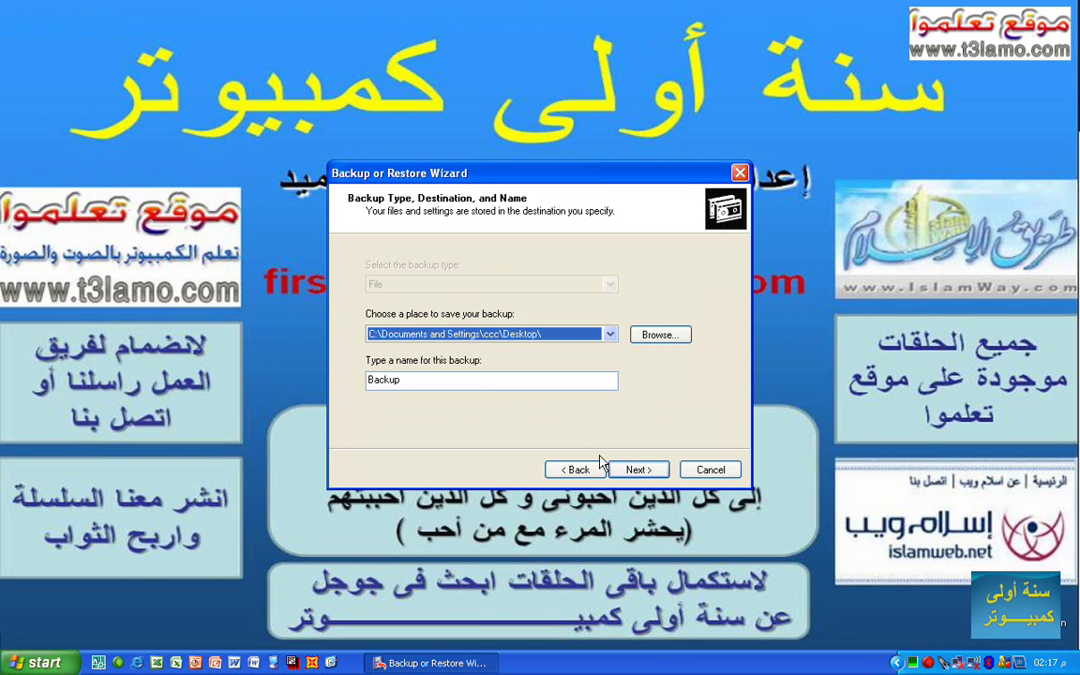
# Step: Set the Desktop as the save location with the file name Backup, and run the backup
pyautogui.click(660, 334)
pyautogui.click(381, 357)
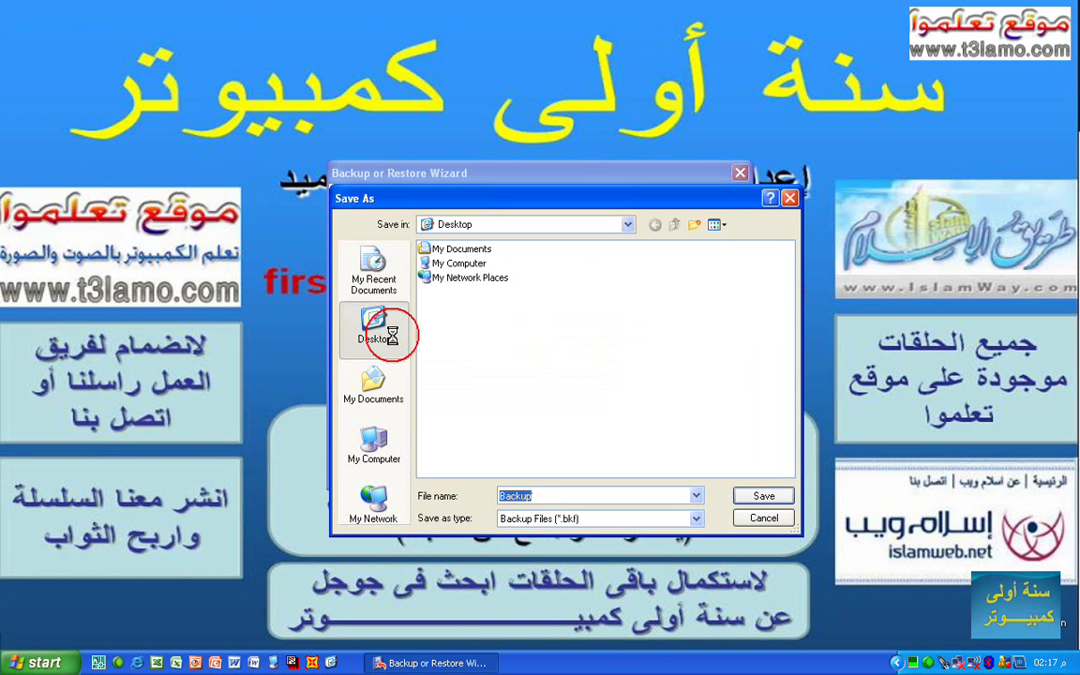
pyautogui.click(745, 499)
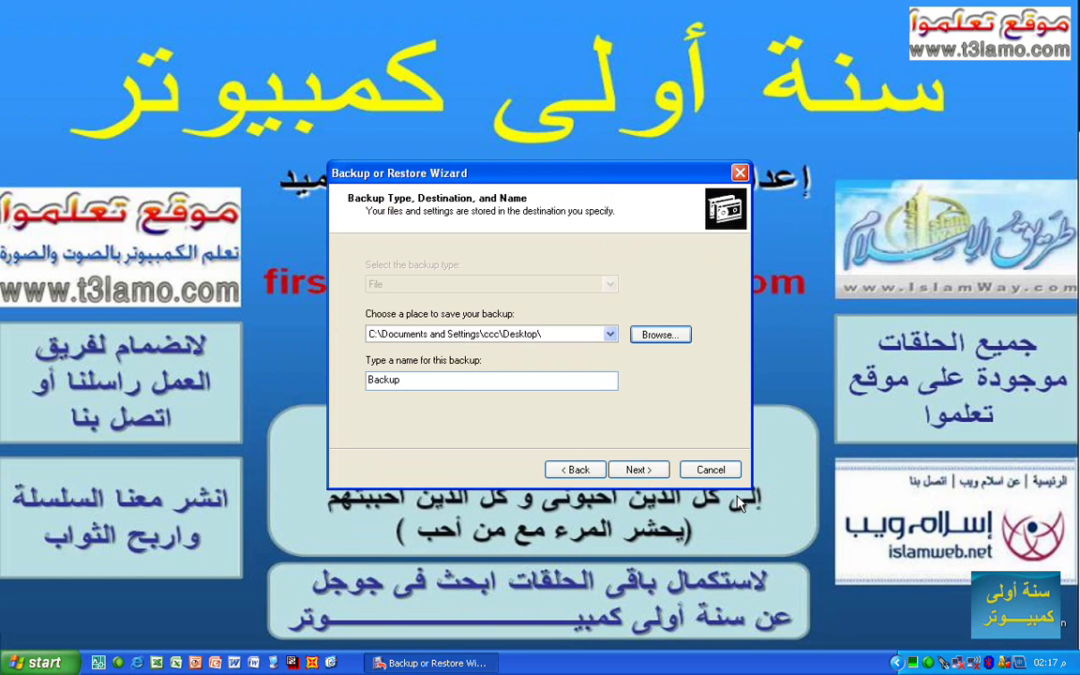
pyautogui.click(631, 469)
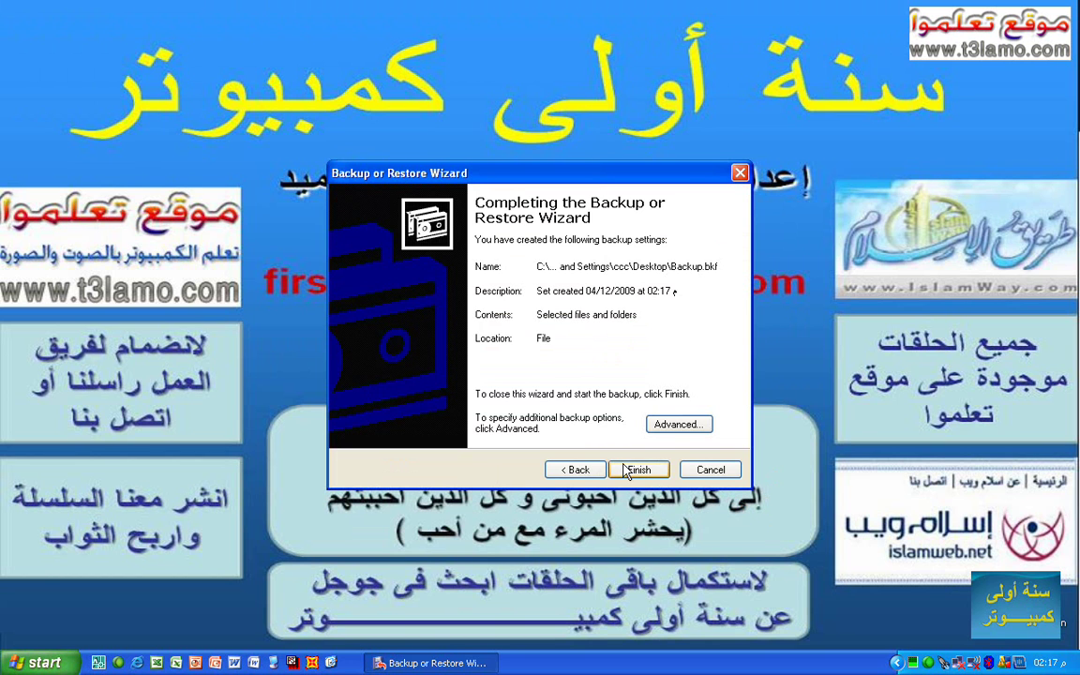
pyautogui.click(638, 470)
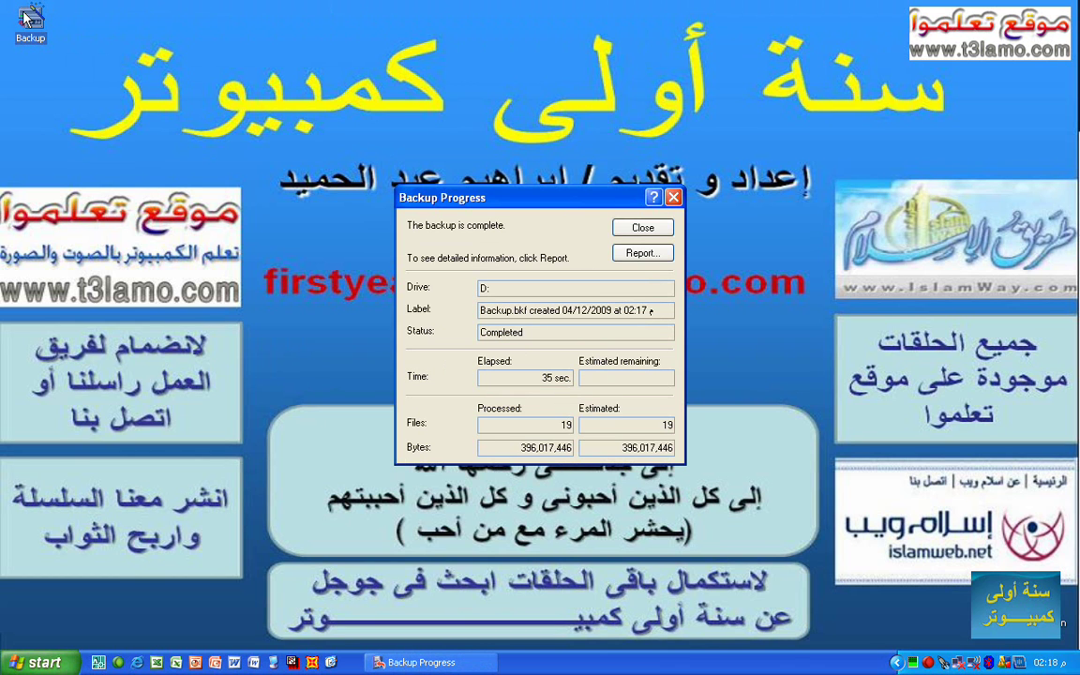
# Step: Read through the backup report, and close it together with the Backup Progress window
pyautogui.click(636, 256)
pyautogui.scroll(-3, 881, 189)
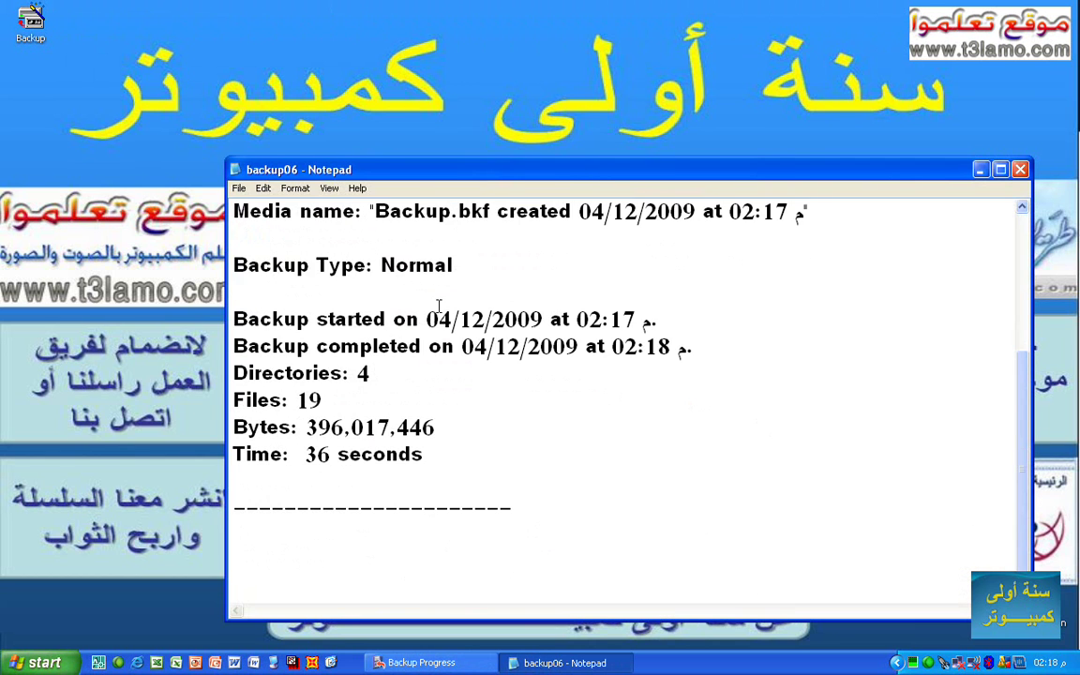
pyautogui.scroll(3, 881, 189)
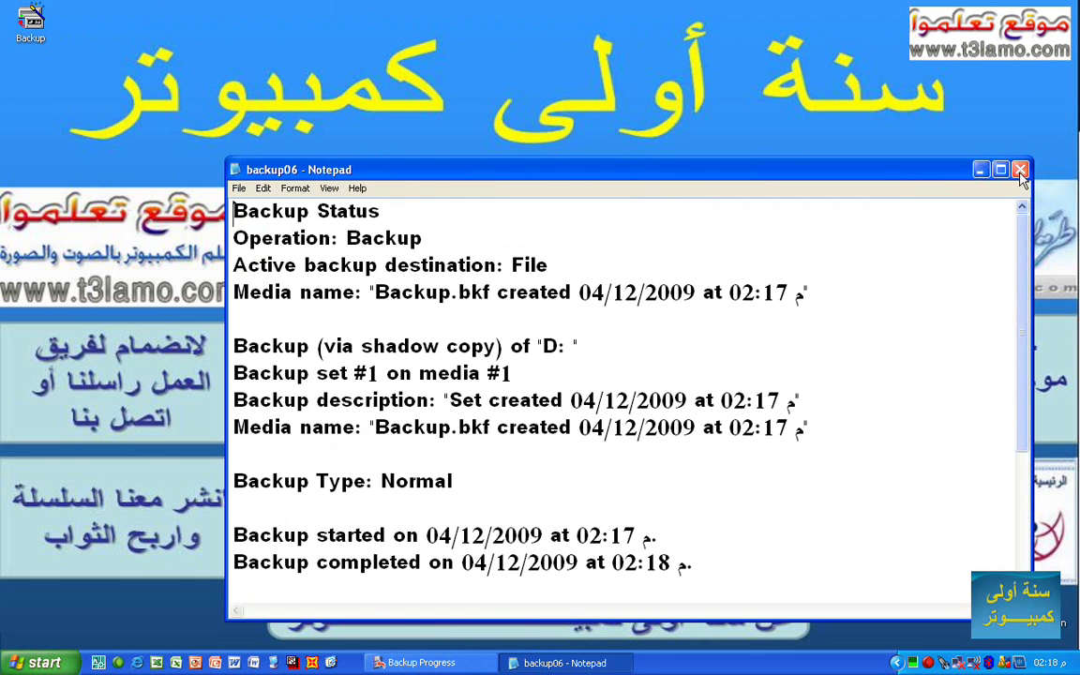
pyautogui.click(1019, 169)
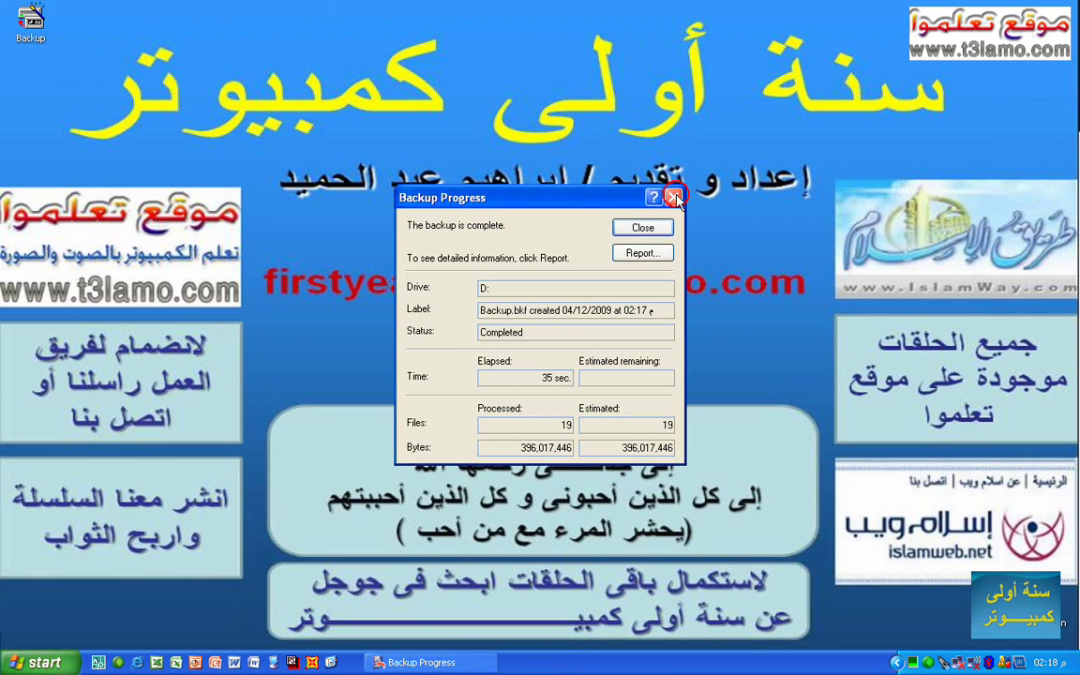
pyautogui.click(673, 197)
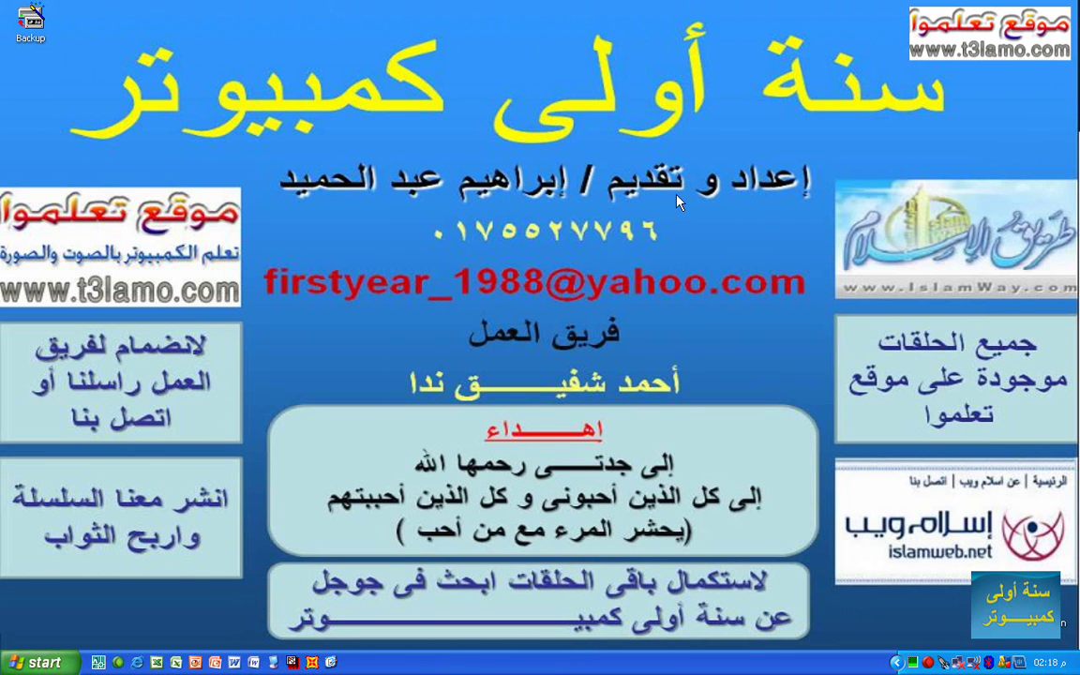
# Step: Delete the hp550 folder from Local Disk (D:) and close the drive window
pyautogui.click(290, 664)
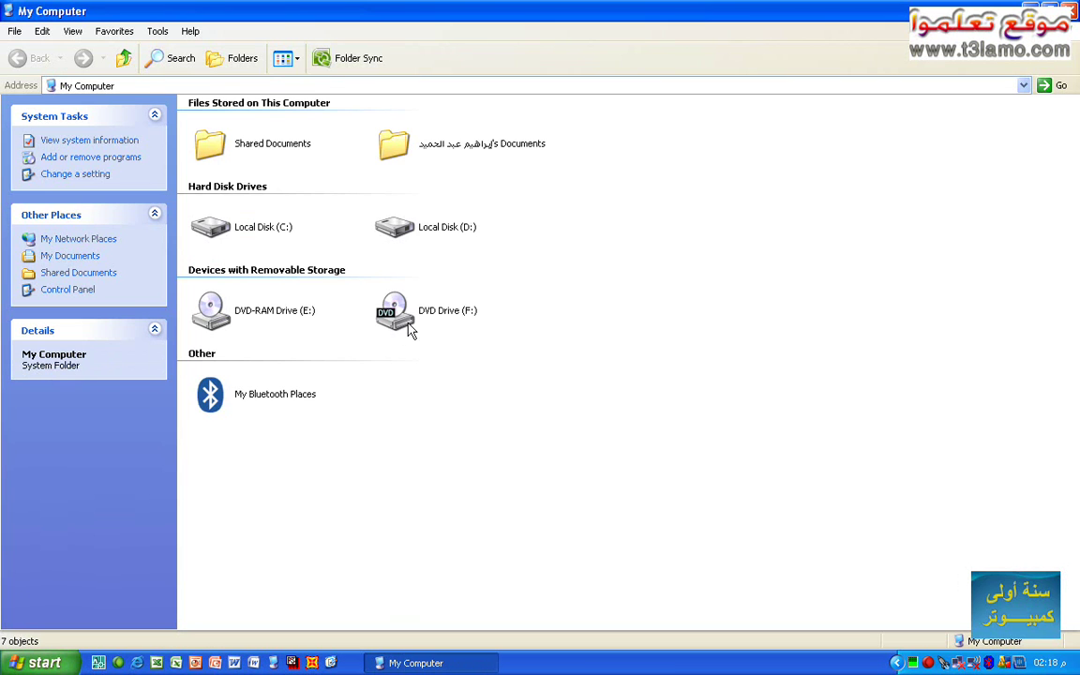
pyautogui.doubleClick(396, 225)
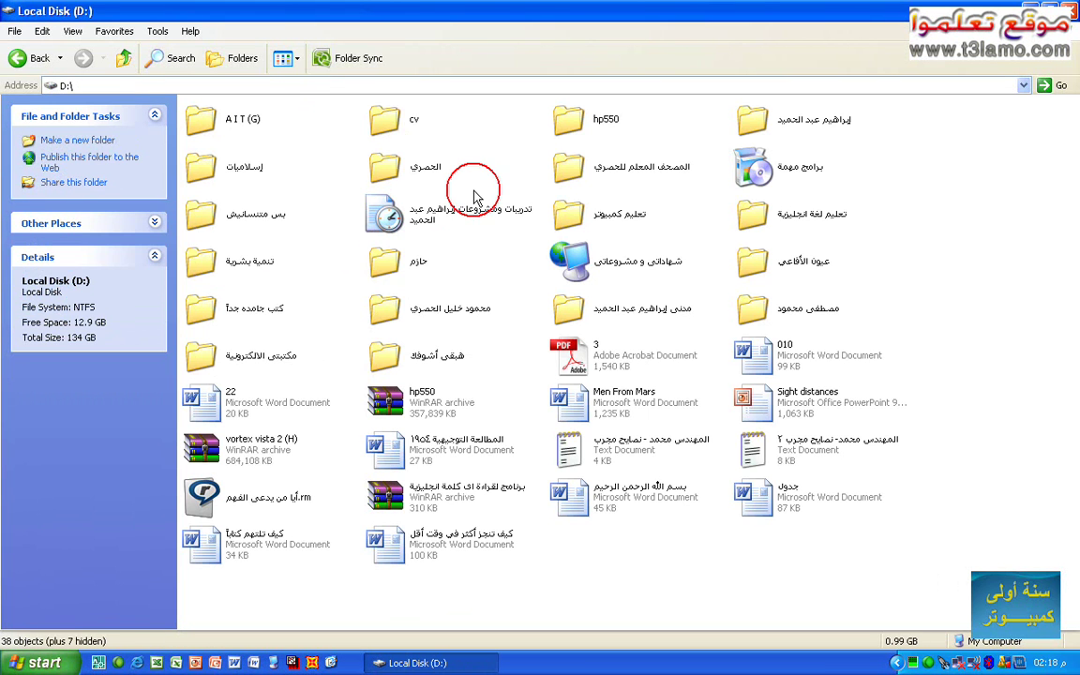
pyautogui.click(569, 117)
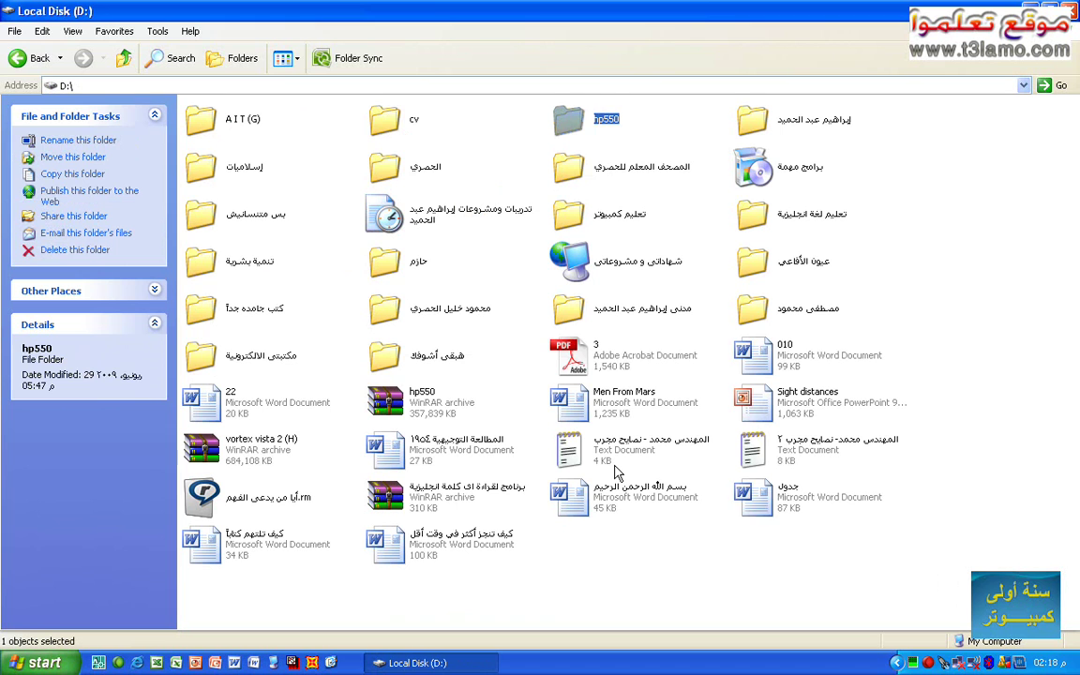
pyautogui.press('Delete')
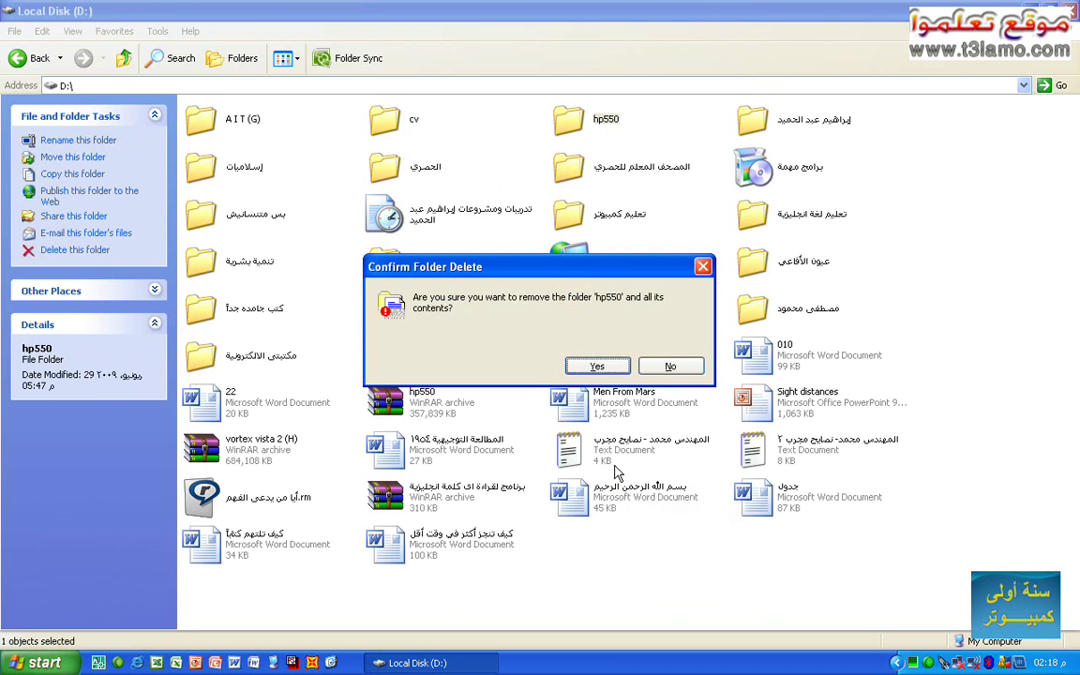
pyautogui.press('Return')
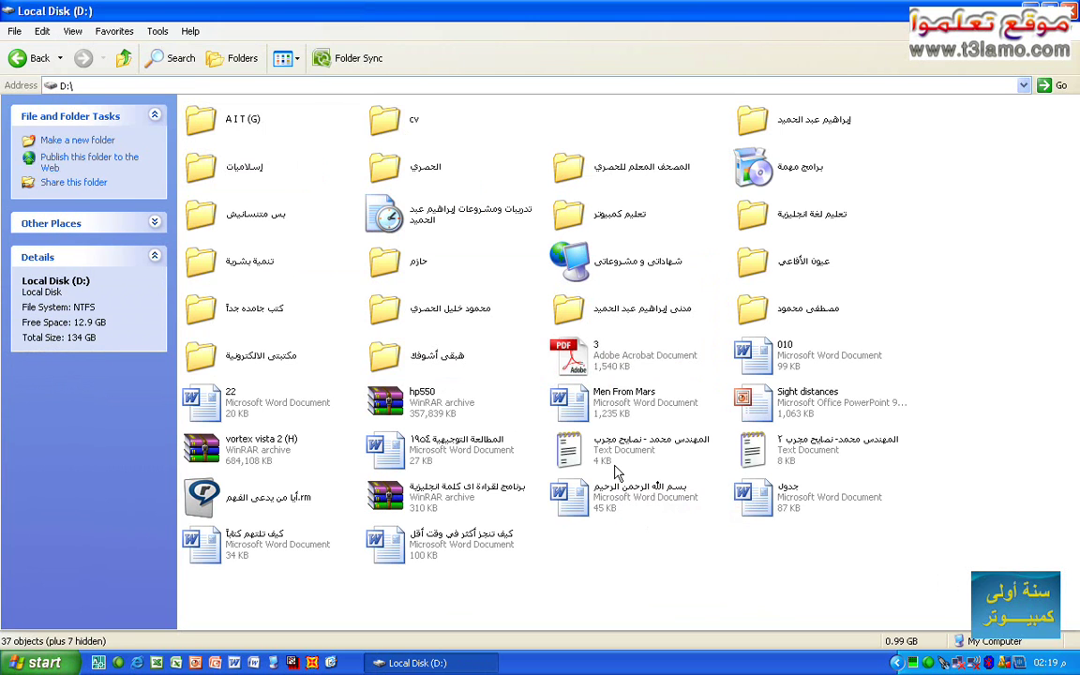
pyautogui.rightClick(433, 662)
pyautogui.click(462, 642)
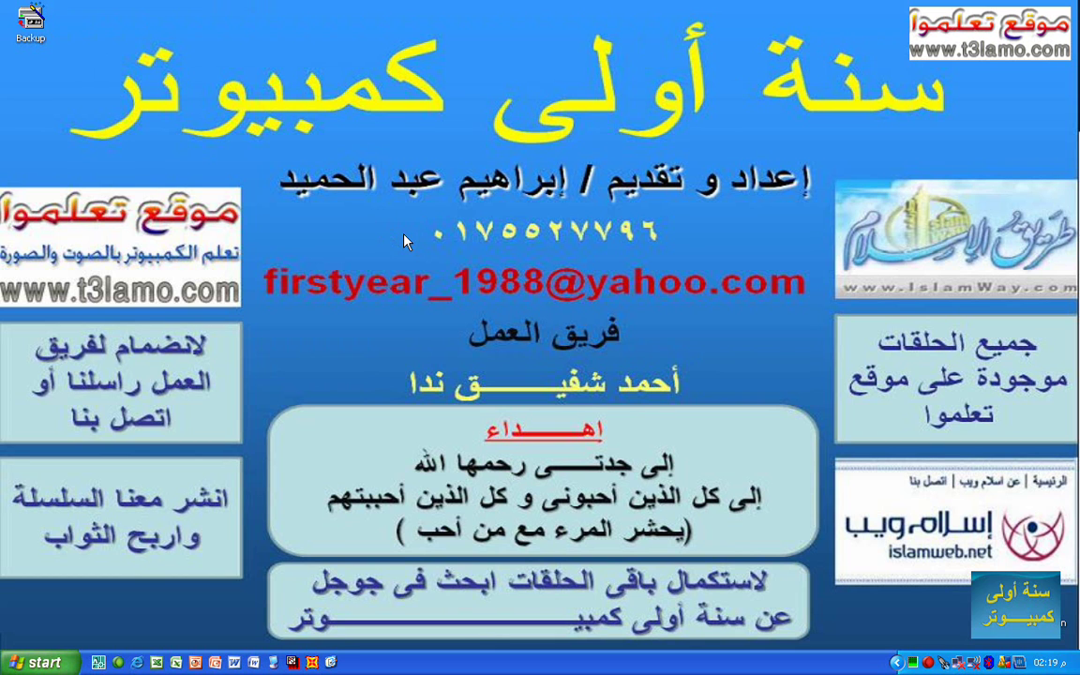
# Step: Start the Backup or Restore Wizard from System Tools and choose to restore files and settings
pyautogui.click(33, 28)
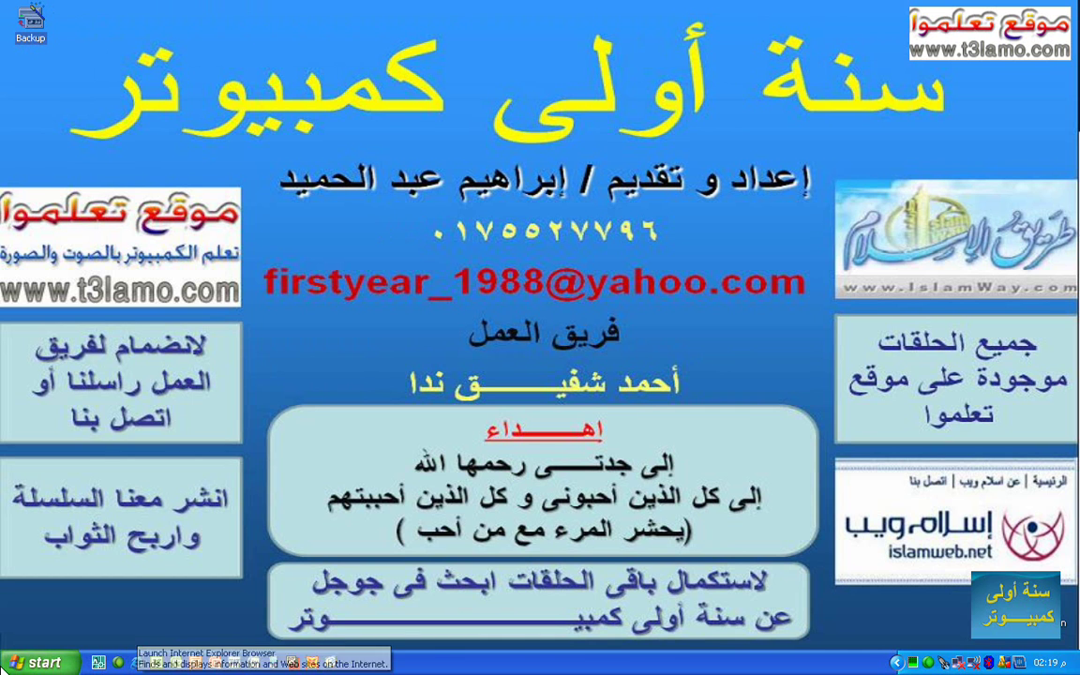
pyautogui.click(38, 662)
pyautogui.moveTo(81, 610)
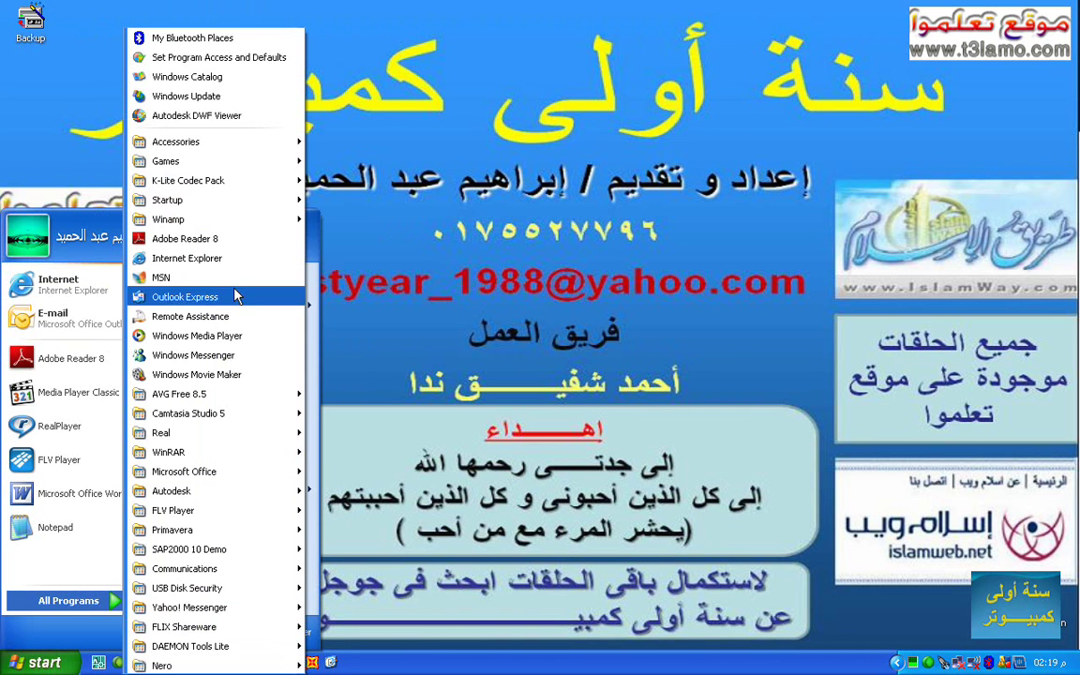
pyautogui.moveTo(253, 142)
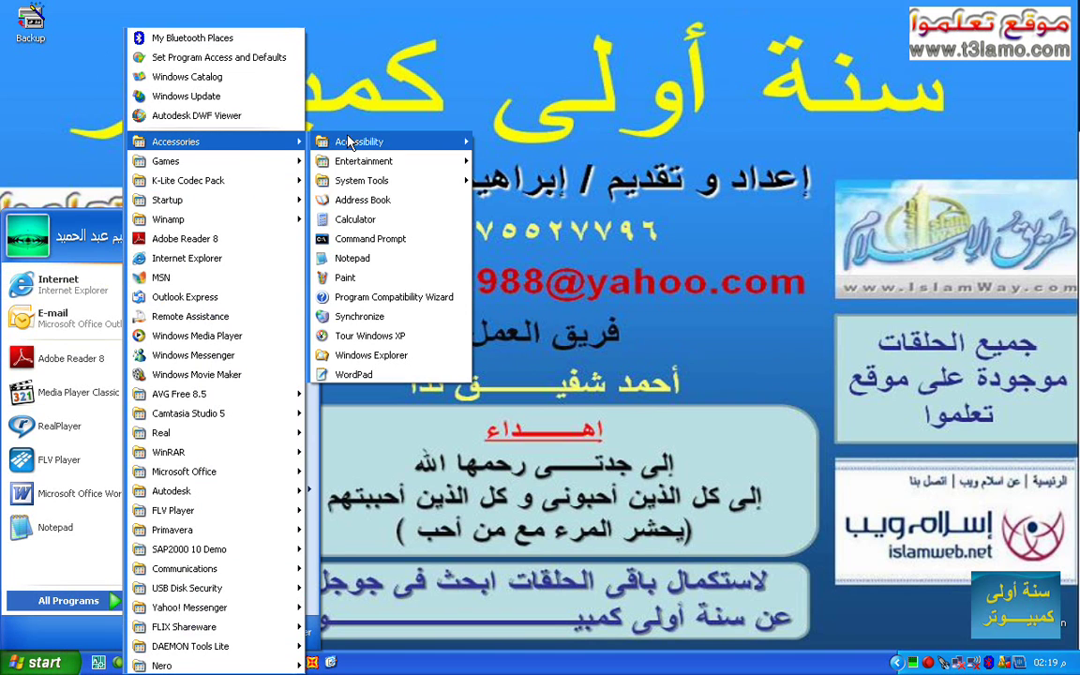
pyautogui.moveTo(381, 180)
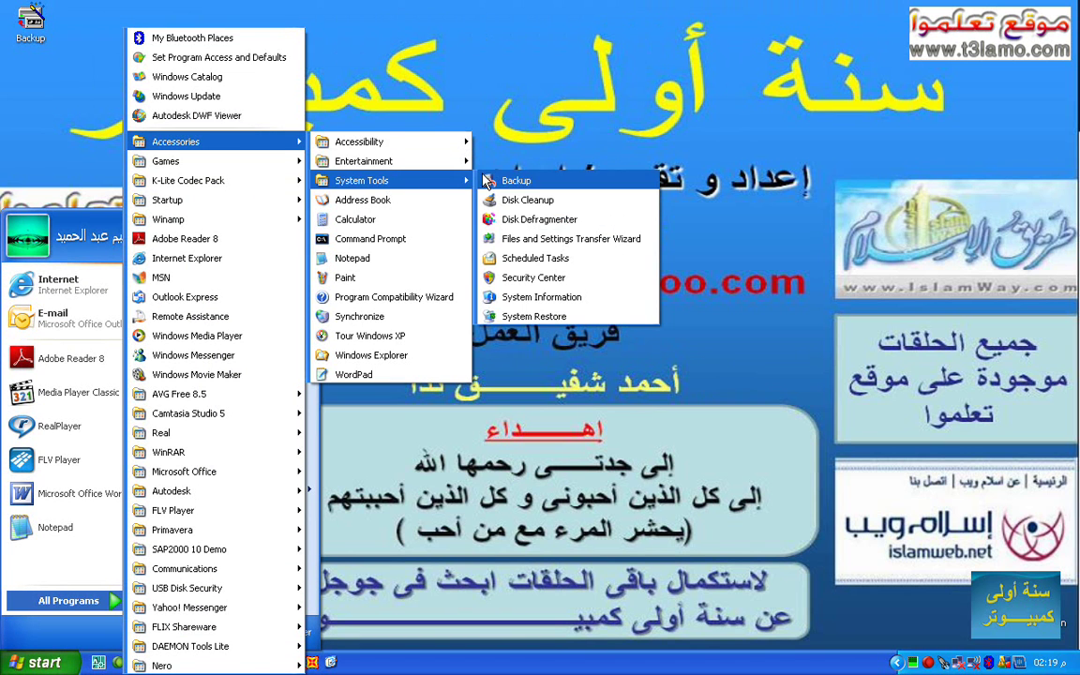
pyautogui.click(516, 181)
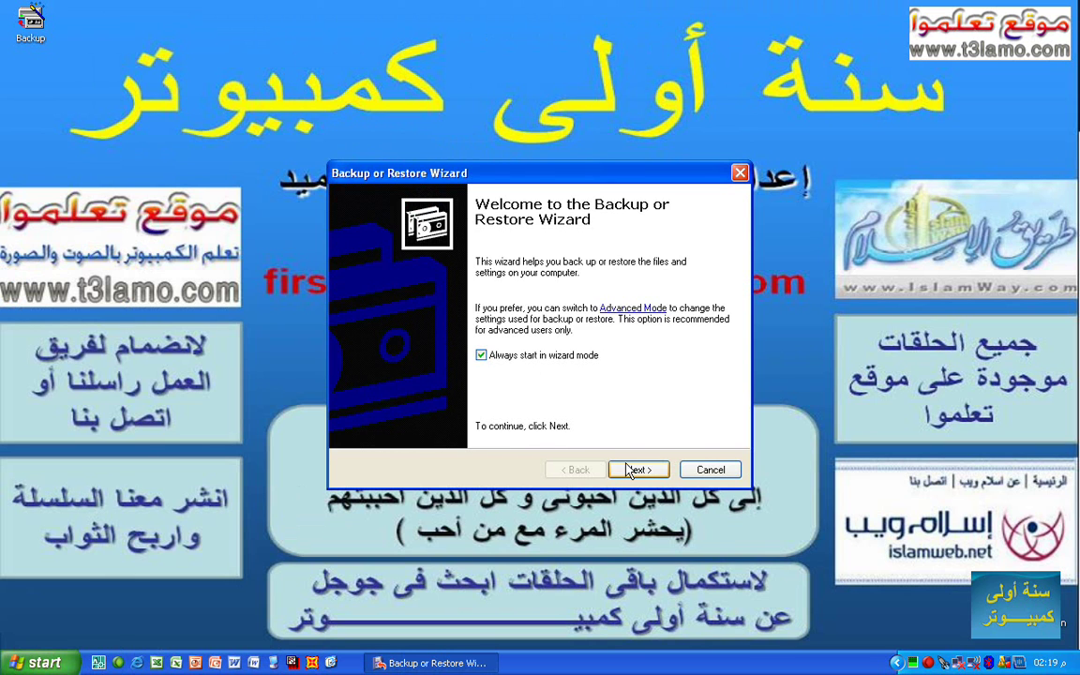
pyautogui.click(633, 469)
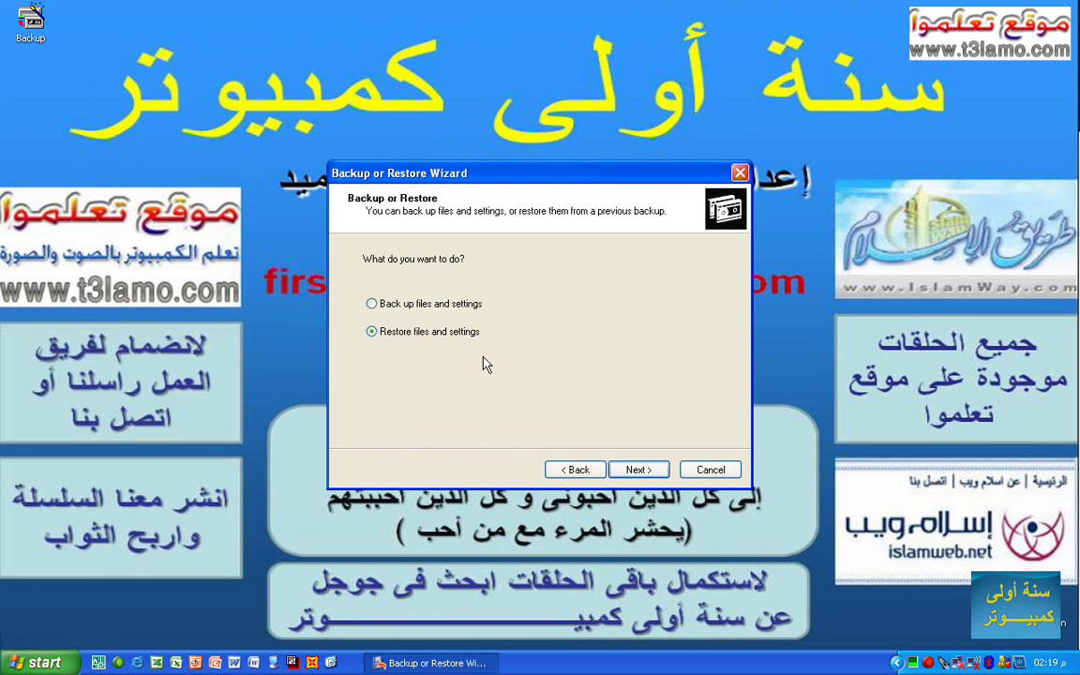
pyautogui.click(630, 471)
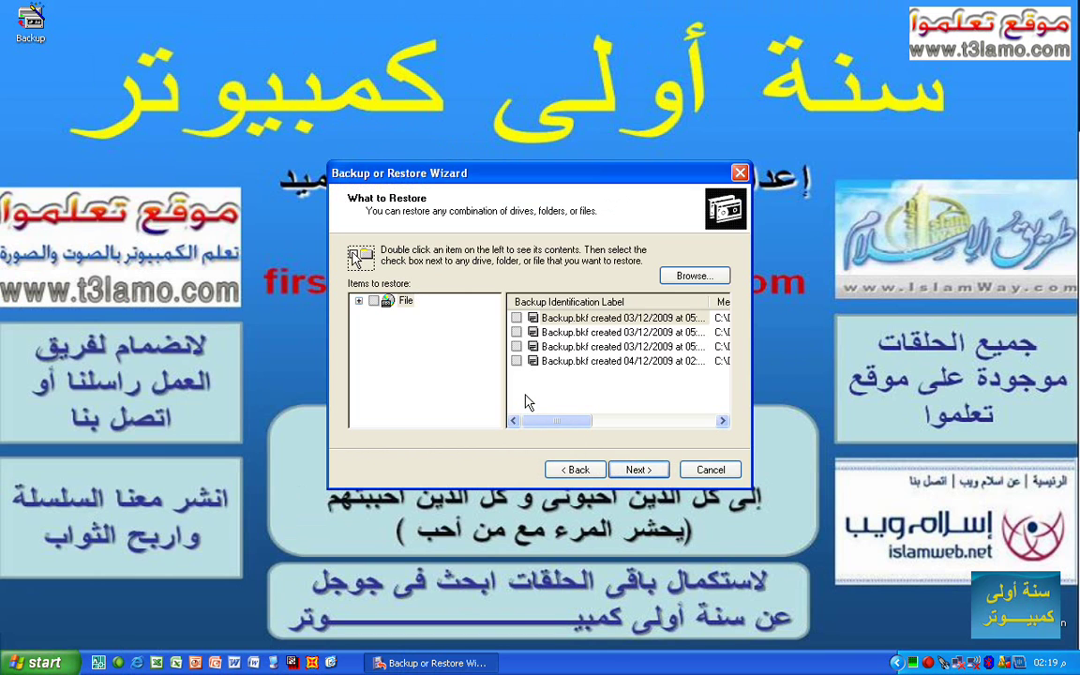
# Step: Specify the Backup file on the Desktop as the file to catalog, and try to continue the restore
pyautogui.click(694, 275)
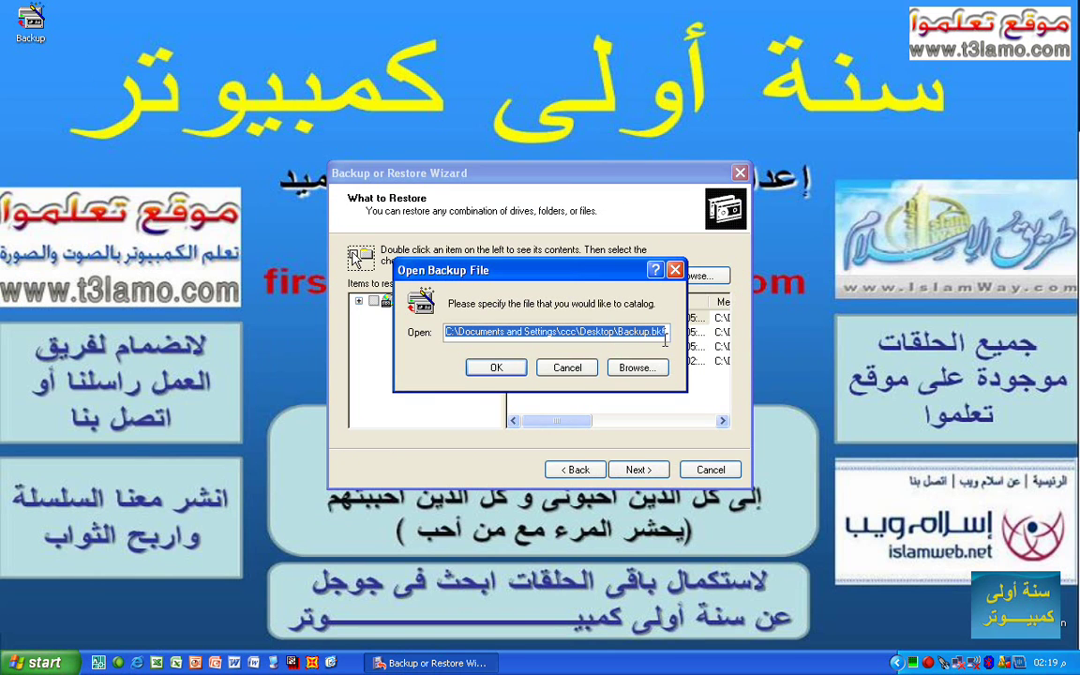
pyautogui.click(636, 367)
pyautogui.click(507, 390)
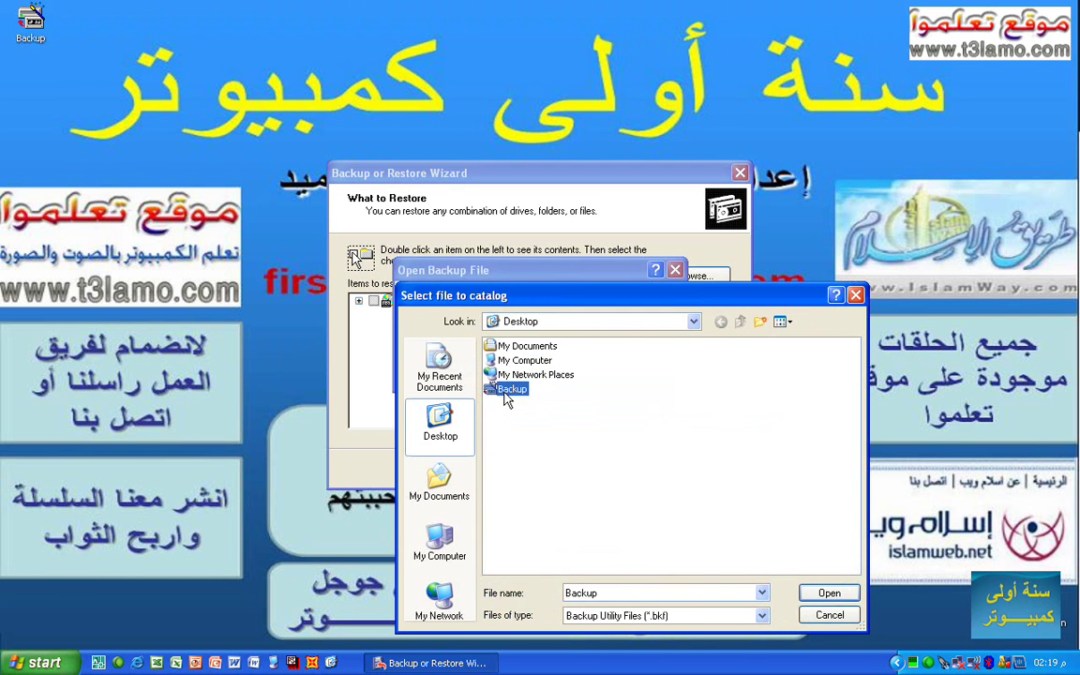
pyautogui.click(815, 600)
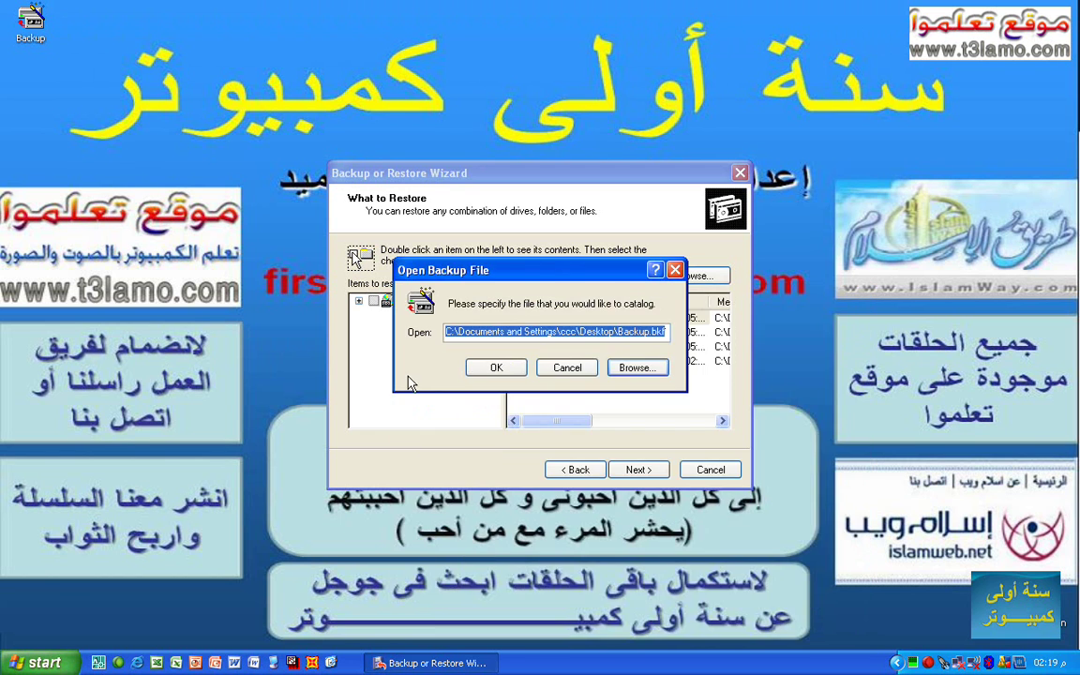
pyautogui.click(497, 368)
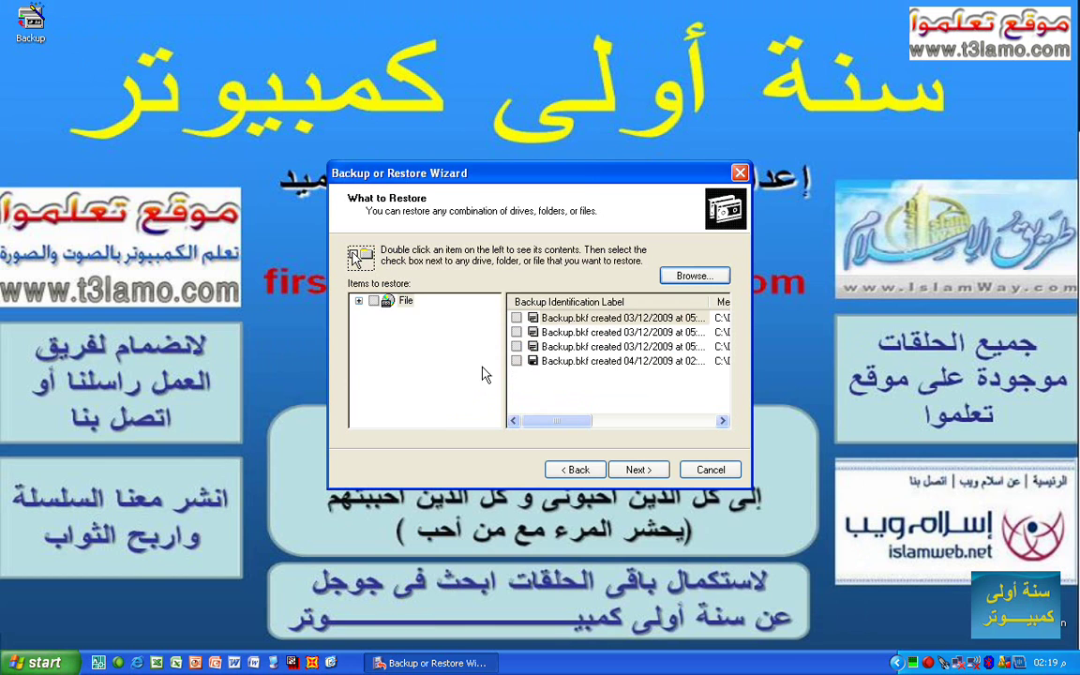
pyautogui.click(637, 471)
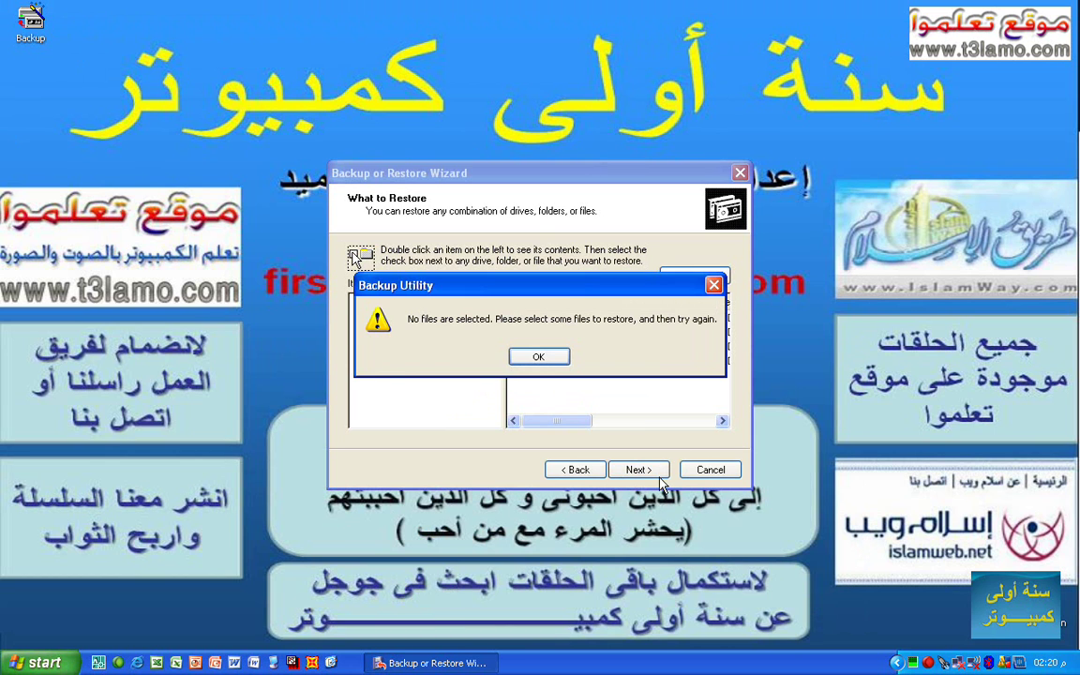
pyautogui.click(531, 358)
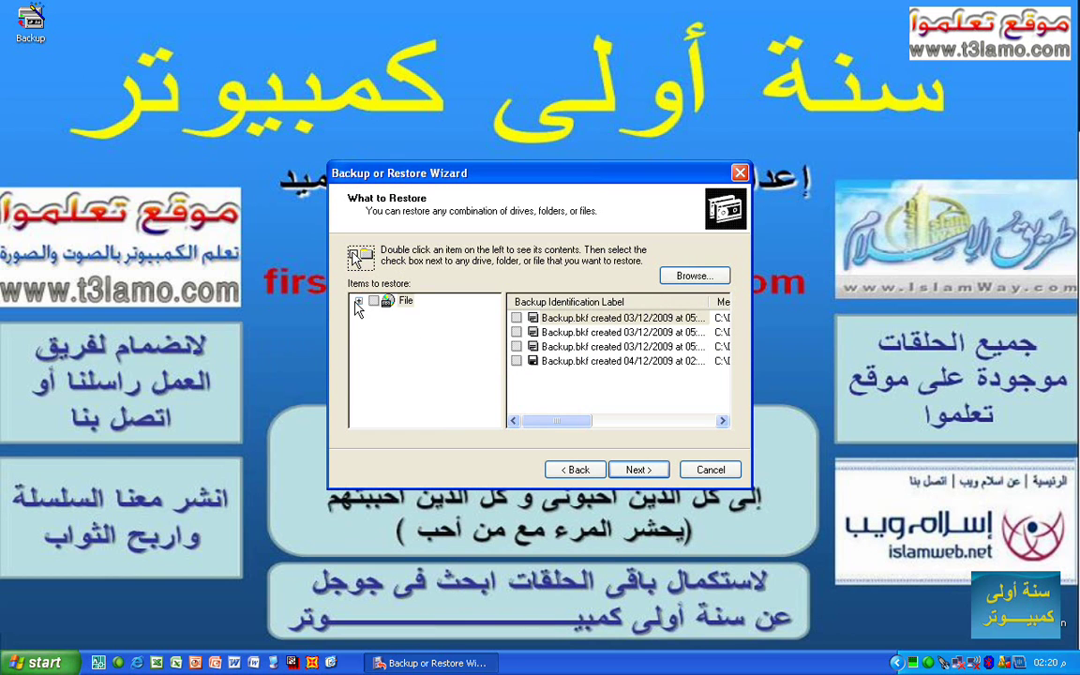
# Step: Expand the Backup.bkf entry created 04/12/2009 at 02:17 and mark its D: drive for restoring
pyautogui.doubleClick(405, 300)
pyautogui.click(390, 354)
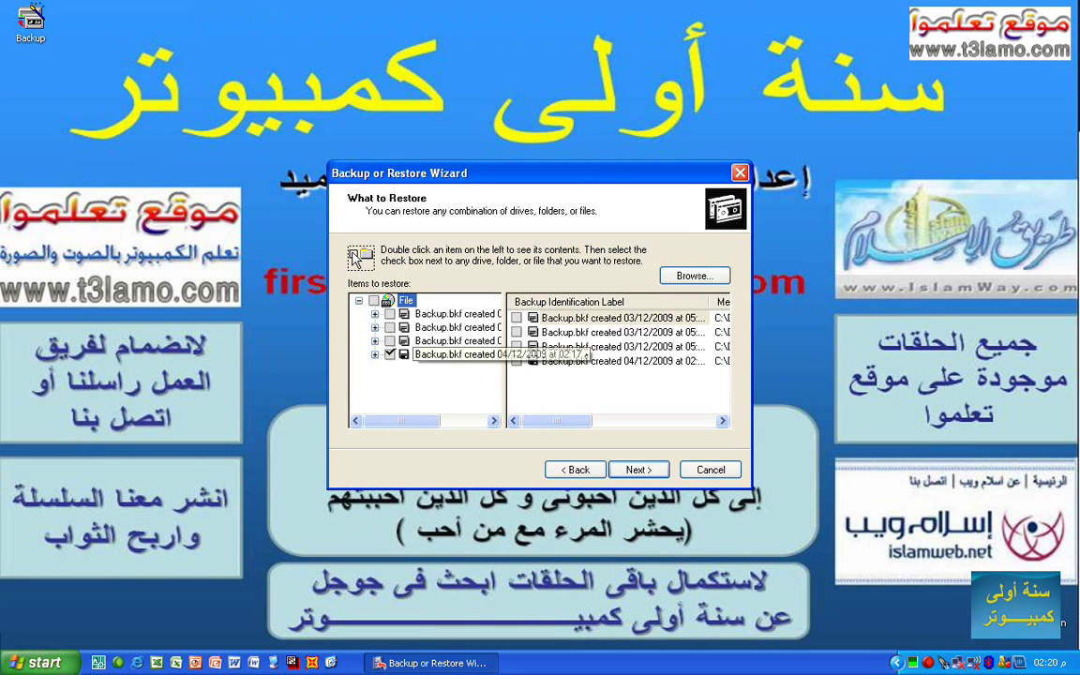
pyautogui.click(390, 355)
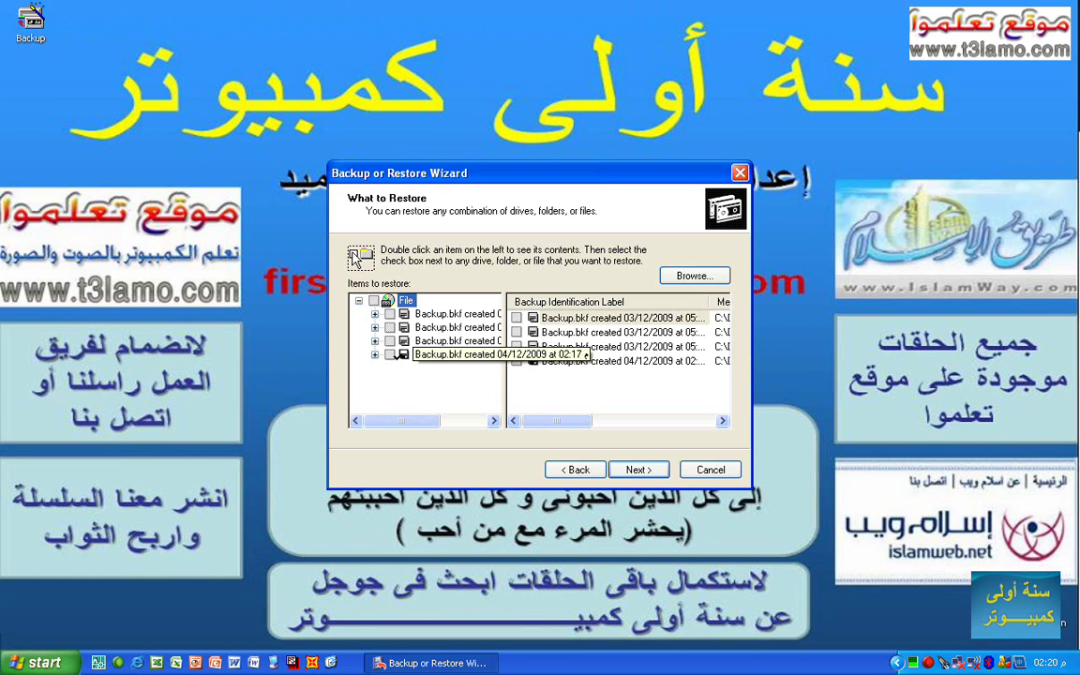
pyautogui.click(390, 355)
pyautogui.click(375, 356)
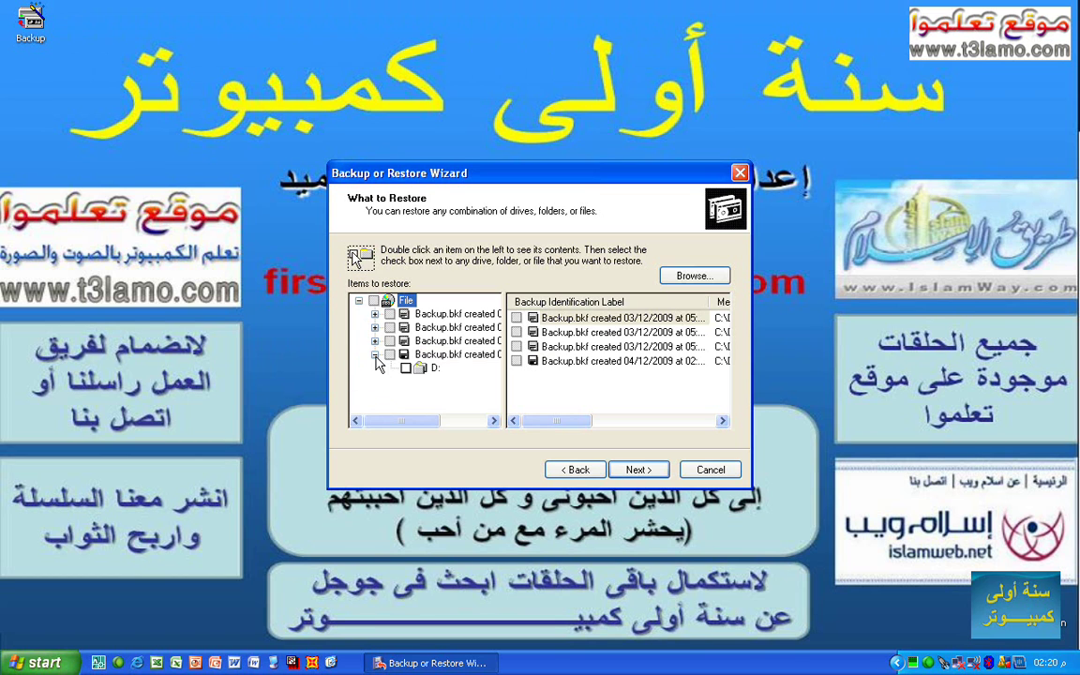
pyautogui.click(405, 367)
# Step: Delete the three older Backup.bkf catalogs created 03/12/2009 from the items to restore
pyautogui.rightClick(458, 319)
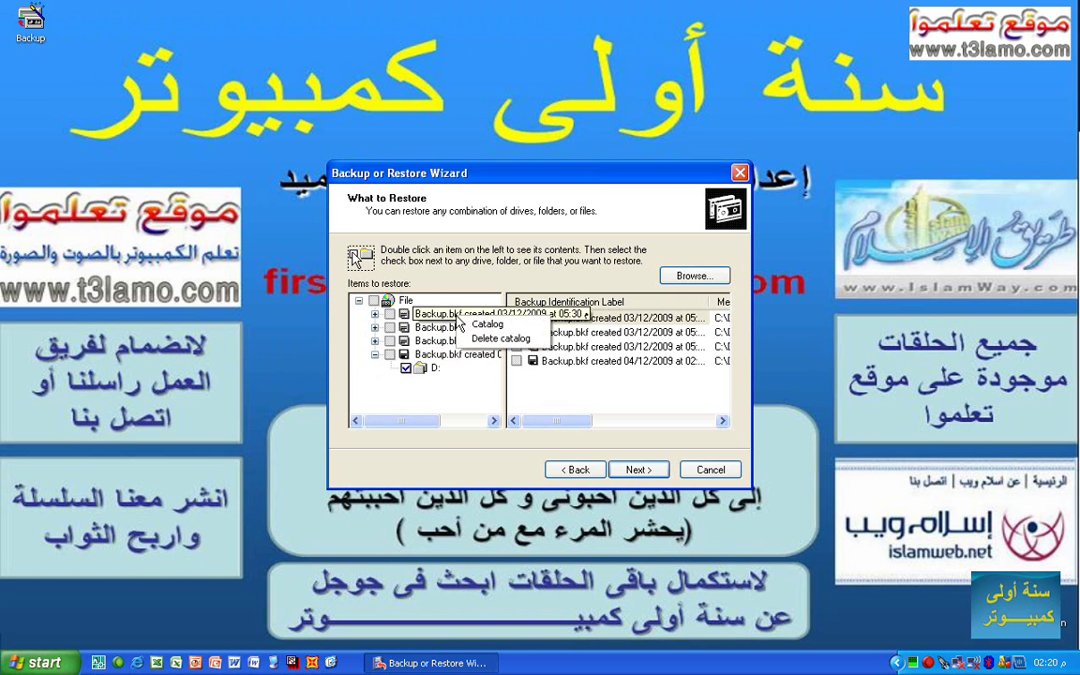
pyautogui.click(499, 339)
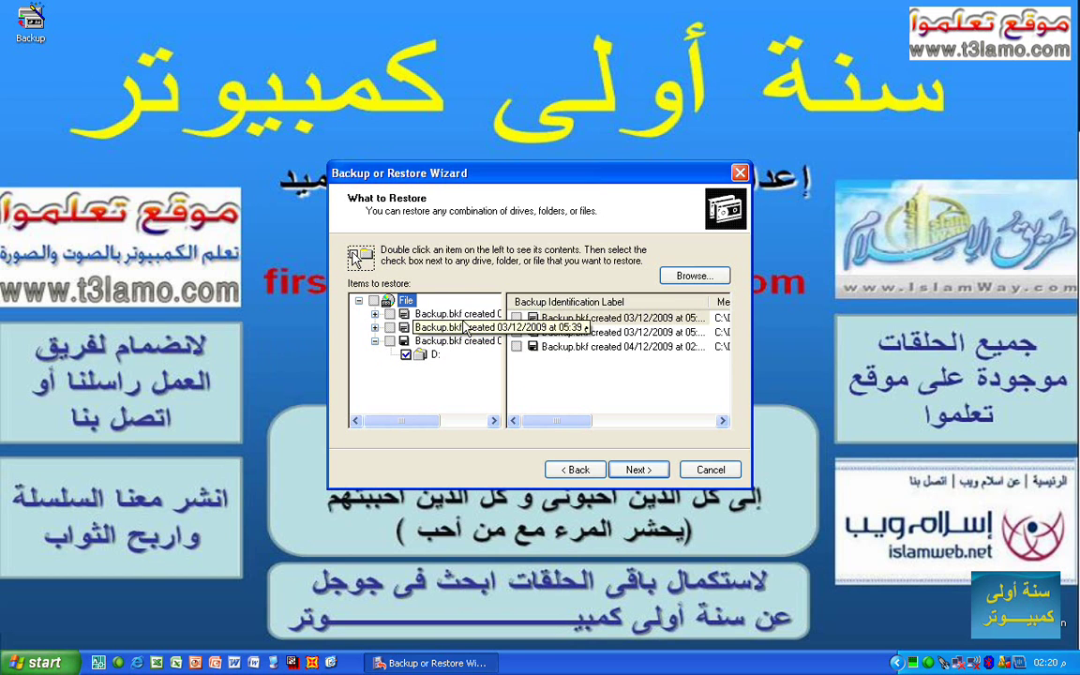
pyautogui.rightClick(463, 317)
pyautogui.click(501, 338)
pyautogui.rightClick(466, 319)
pyautogui.click(476, 338)
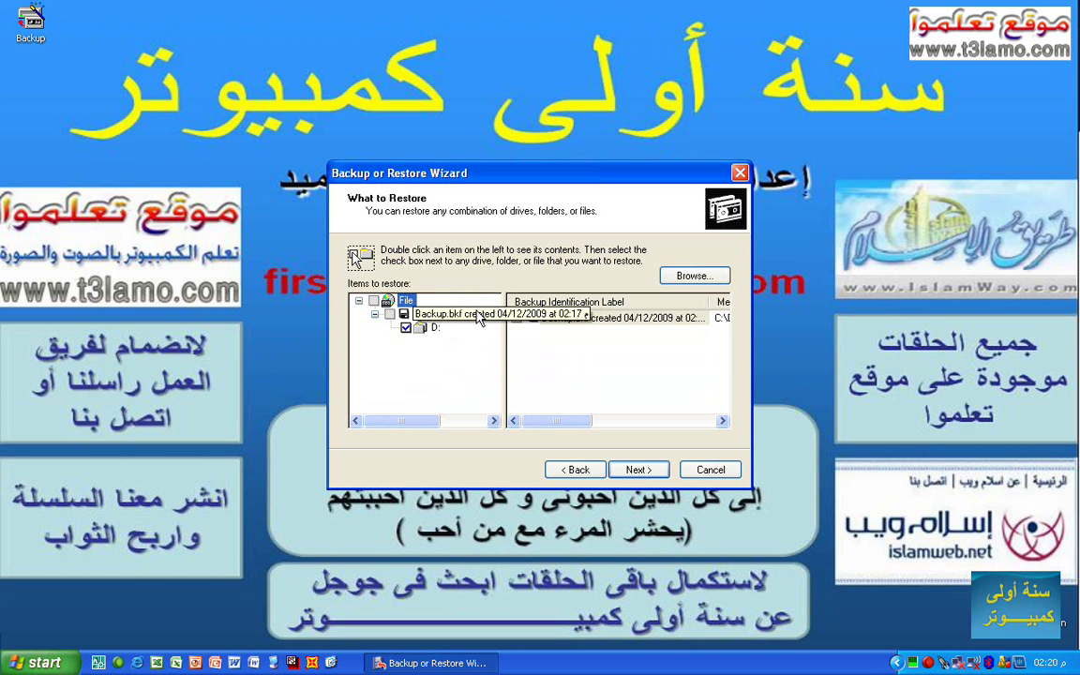
pyautogui.click(358, 301)
pyautogui.click(358, 301)
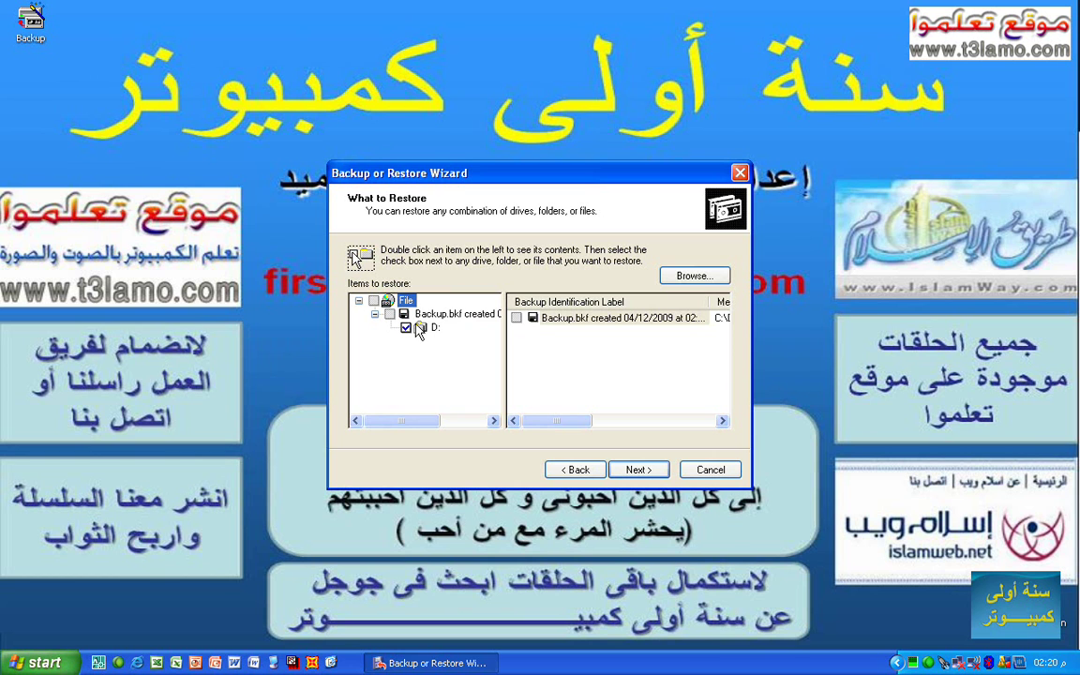
# Step: Check the contents of Local Disk (D:) for the hp550 folder, and return to the restore wizard
pyautogui.click(272, 662)
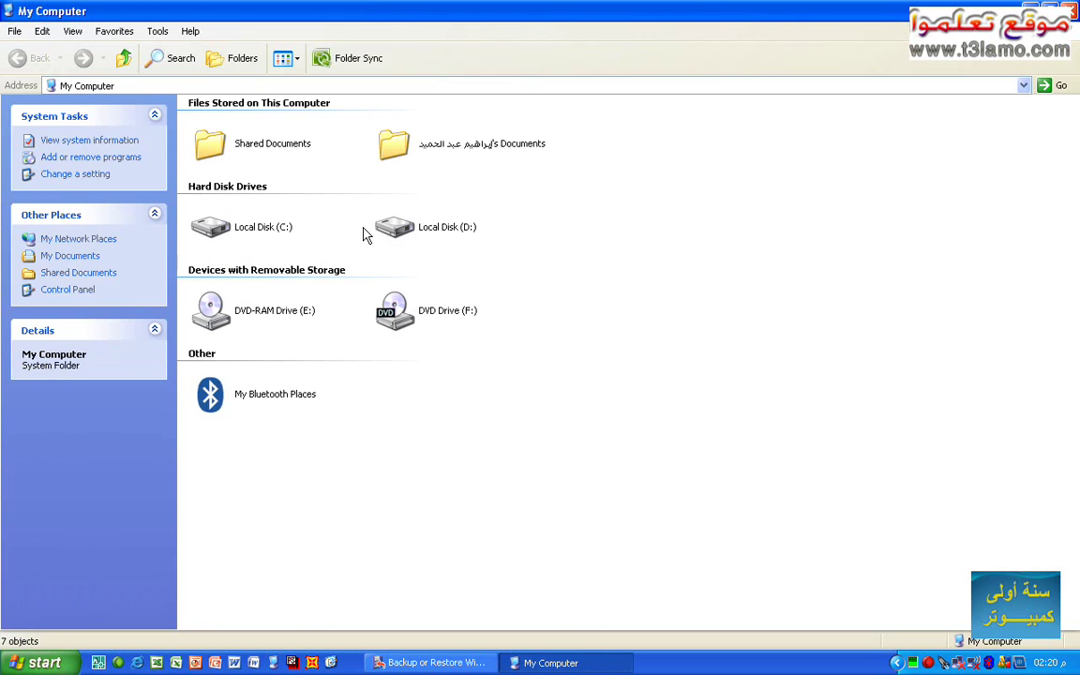
pyautogui.doubleClick(415, 236)
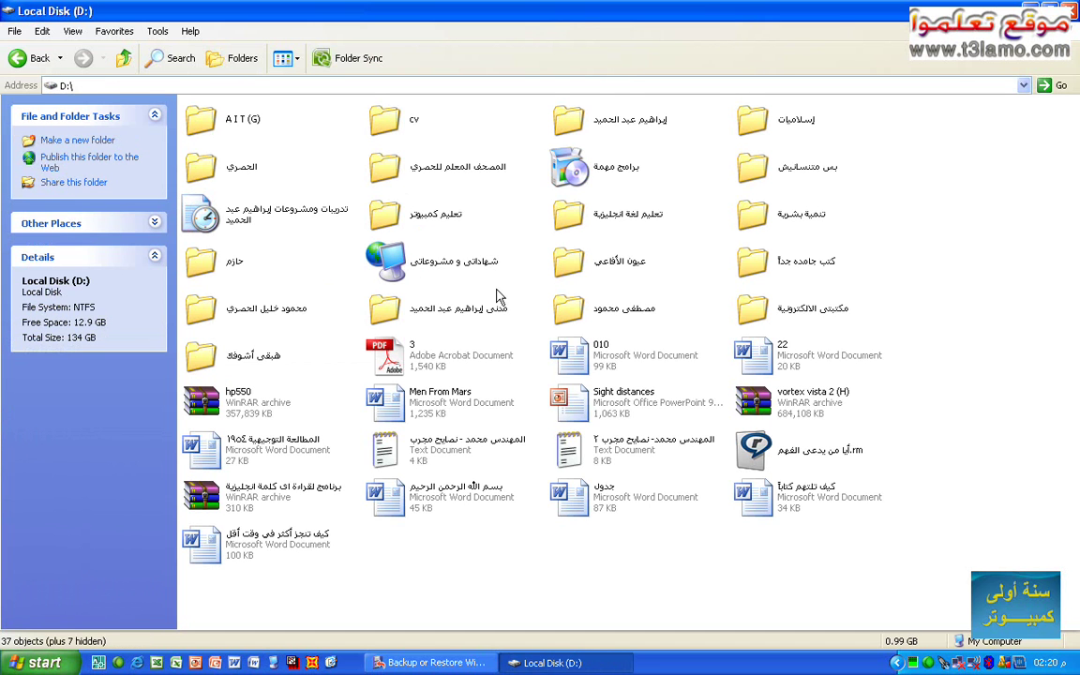
pyautogui.click(459, 663)
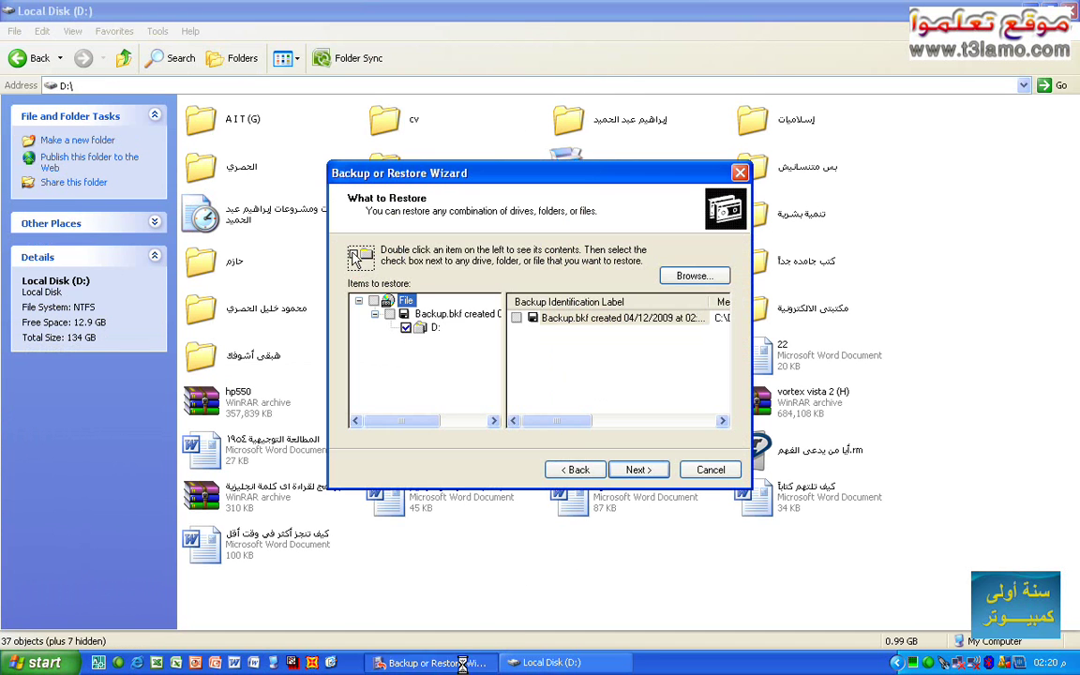
# Step: Run the restore to the original locations without replacing existing files, and close the Restore Progress window
pyautogui.click(637, 478)
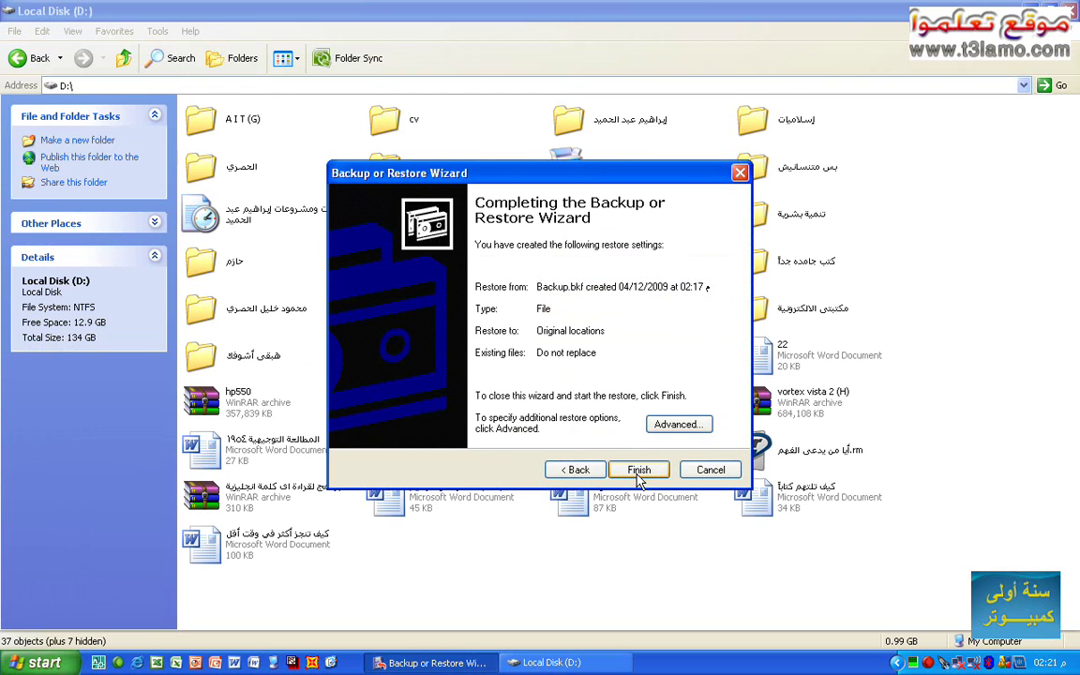
pyautogui.click(639, 473)
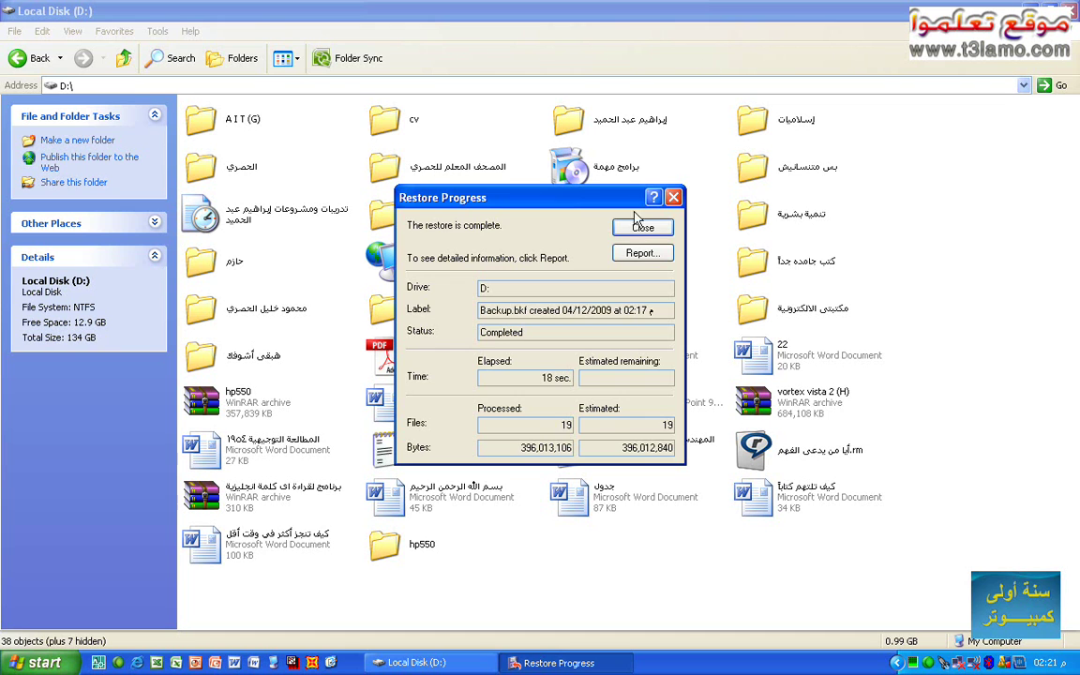
pyautogui.click(637, 227)
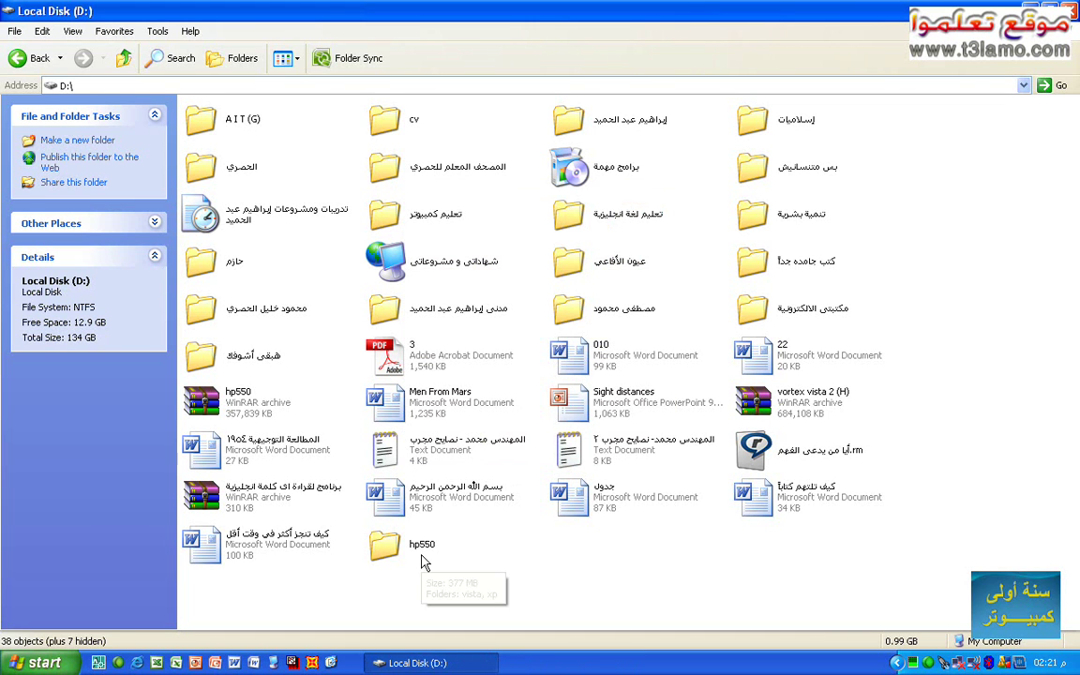
# Step: Close the Local Disk (D:) window and delete the Backup file from the desktop
pyautogui.click(422, 553)
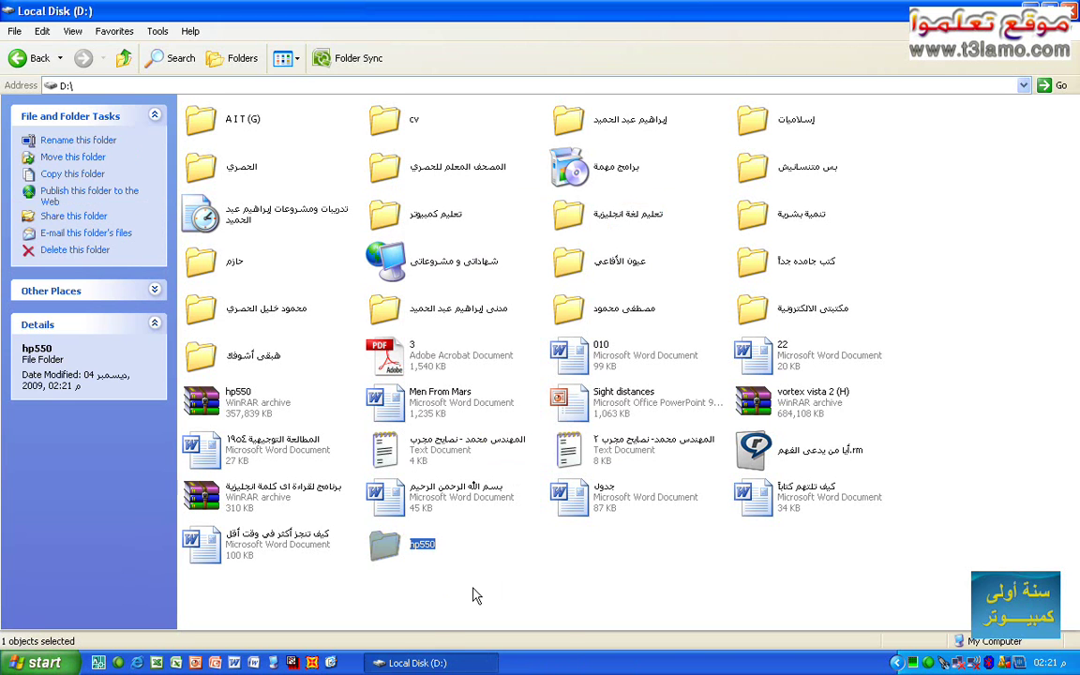
pyautogui.rightClick(451, 663)
pyautogui.click(478, 661)
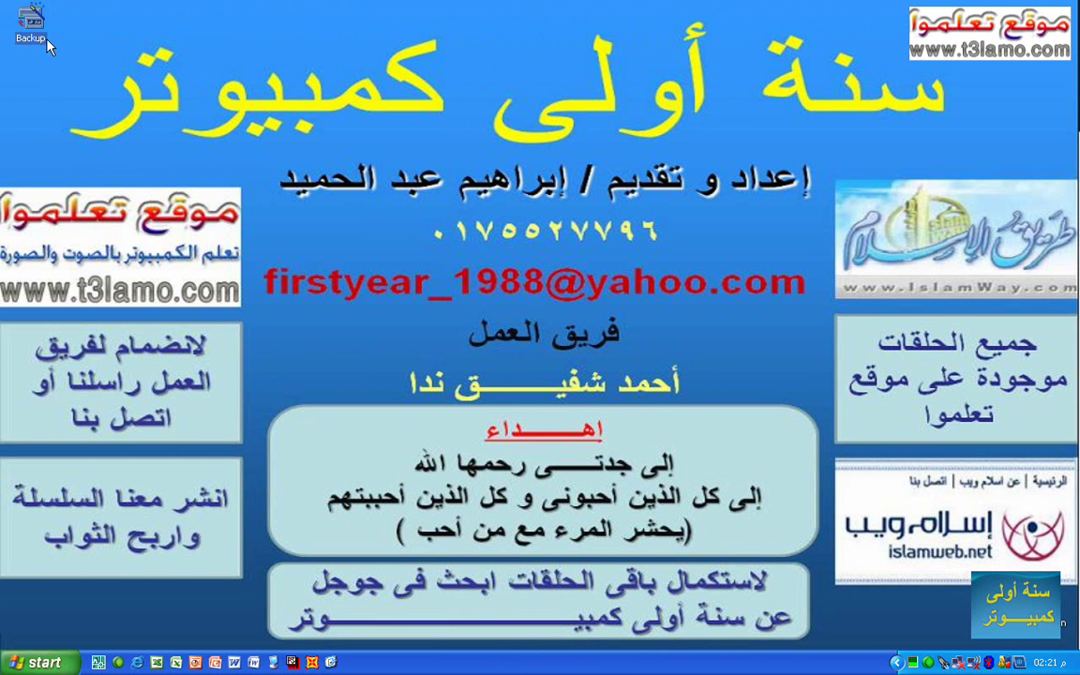
pyautogui.press('Delete')
pyautogui.press('Return')
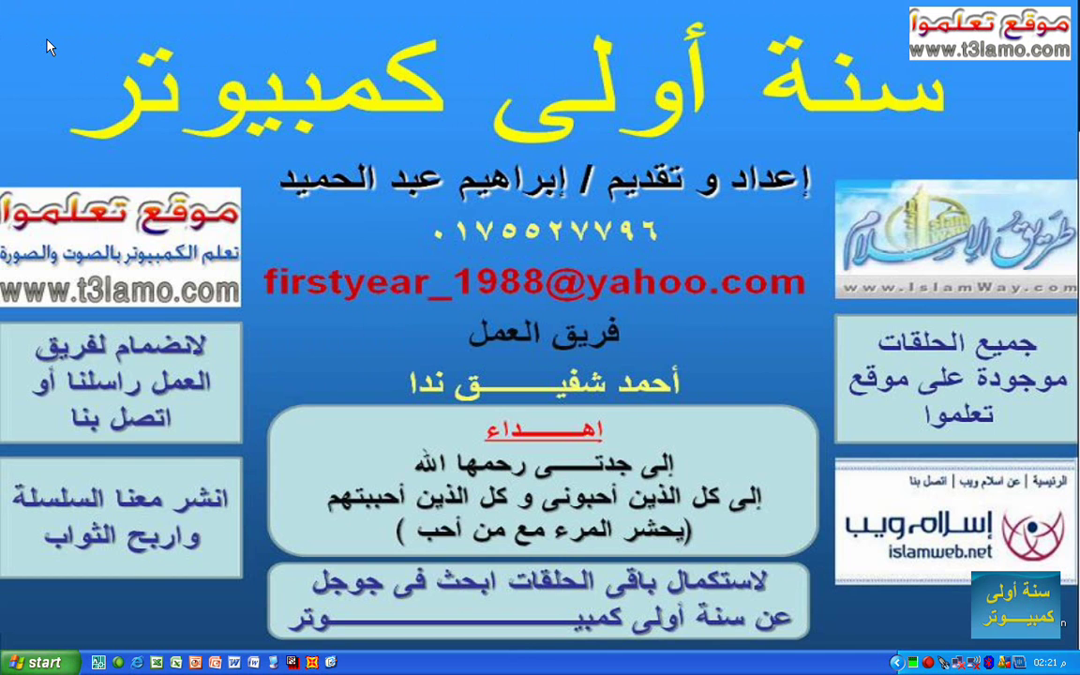